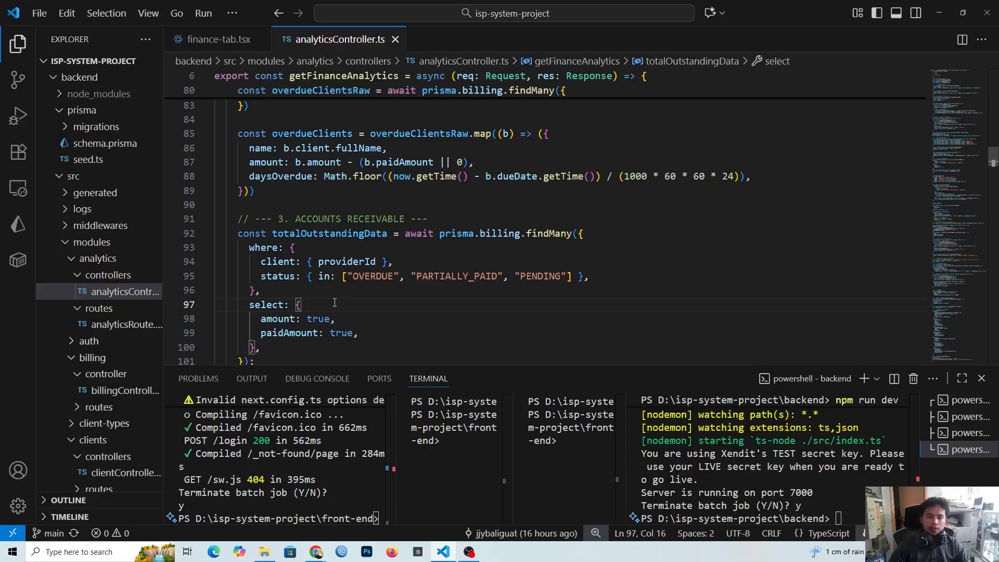
# Step: Examine the accounts receivable query and the totalOutstanding calculation in analyticsController.ts
pyautogui.click(330, 290)
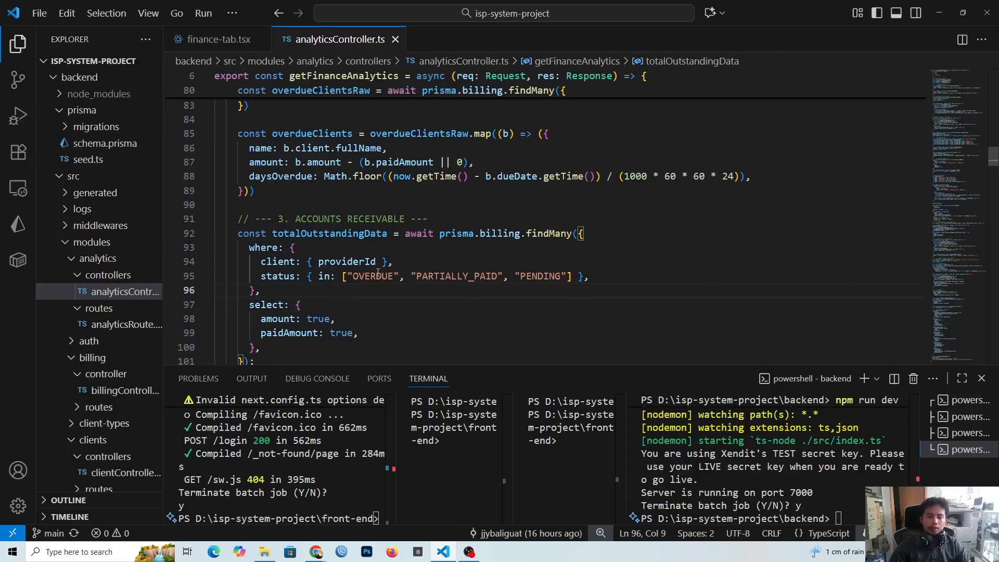
pyautogui.click(397, 265)
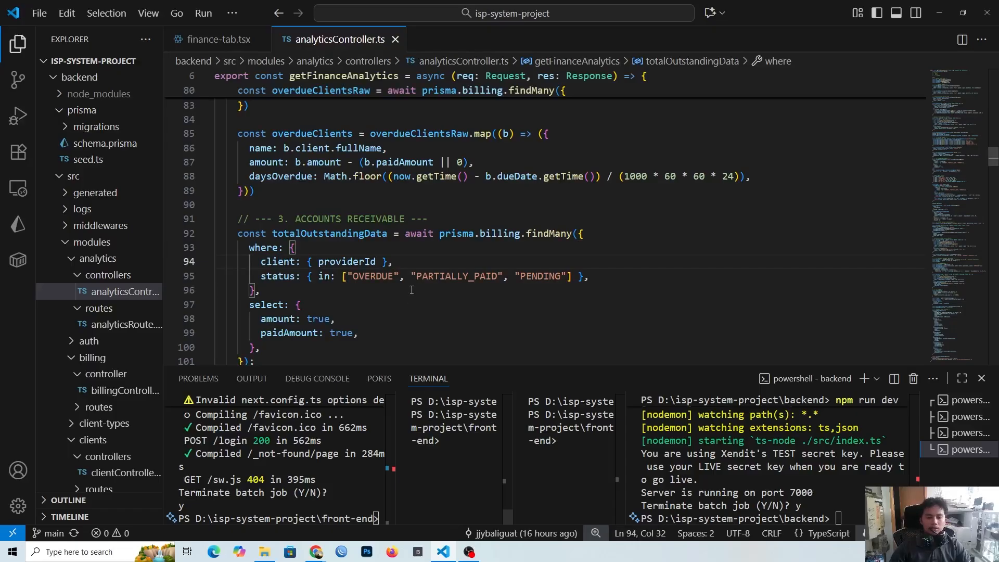
pyautogui.scroll(-3, 397, 265)
pyautogui.click(342, 291)
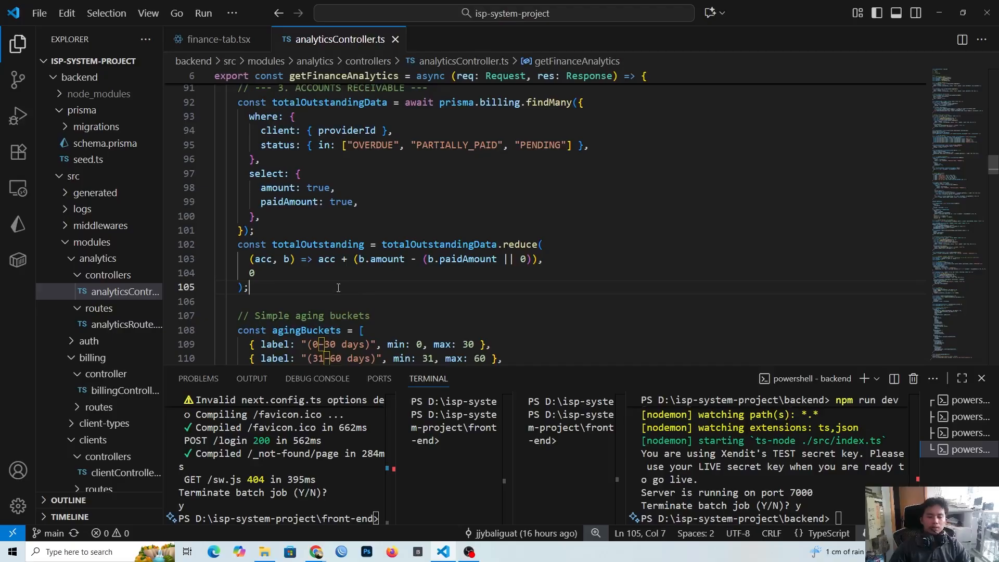
pyautogui.click(317, 273)
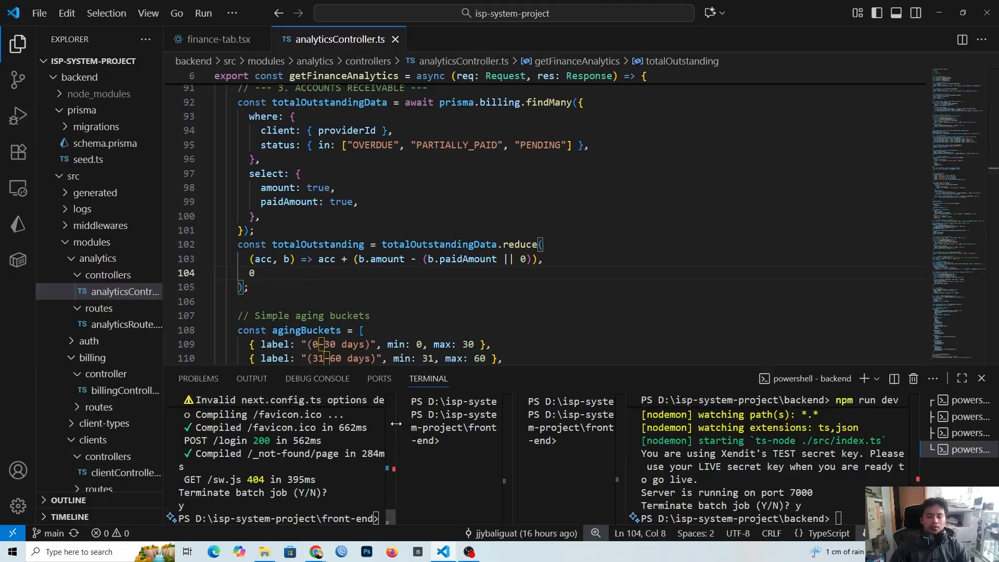
# Step: Resize the split terminals so that the front-end panes get more width and the backend pane less
pyautogui.moveTo(396, 425); pyautogui.dragTo(457, 425)
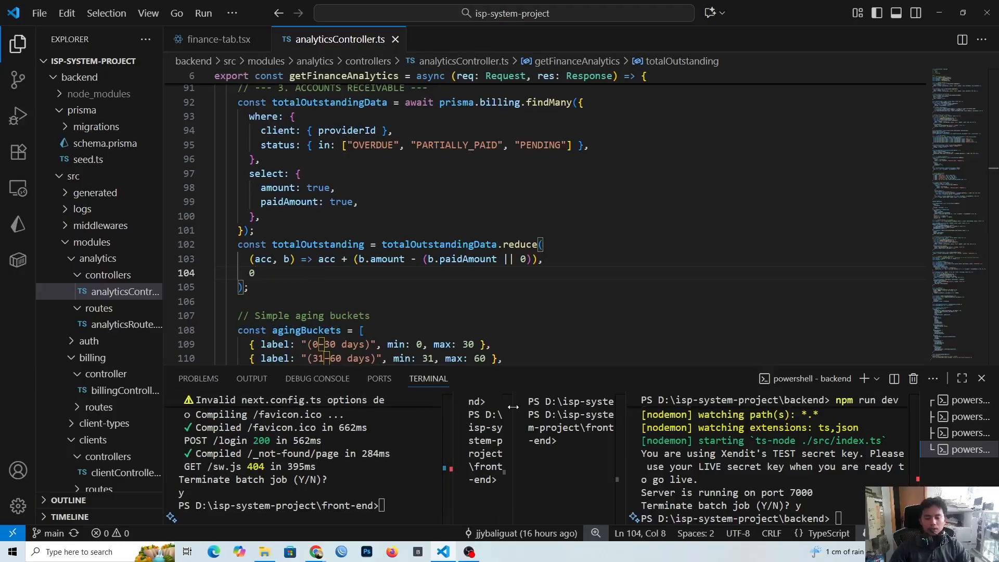
pyautogui.moveTo(513, 411); pyautogui.dragTo(768, 417)
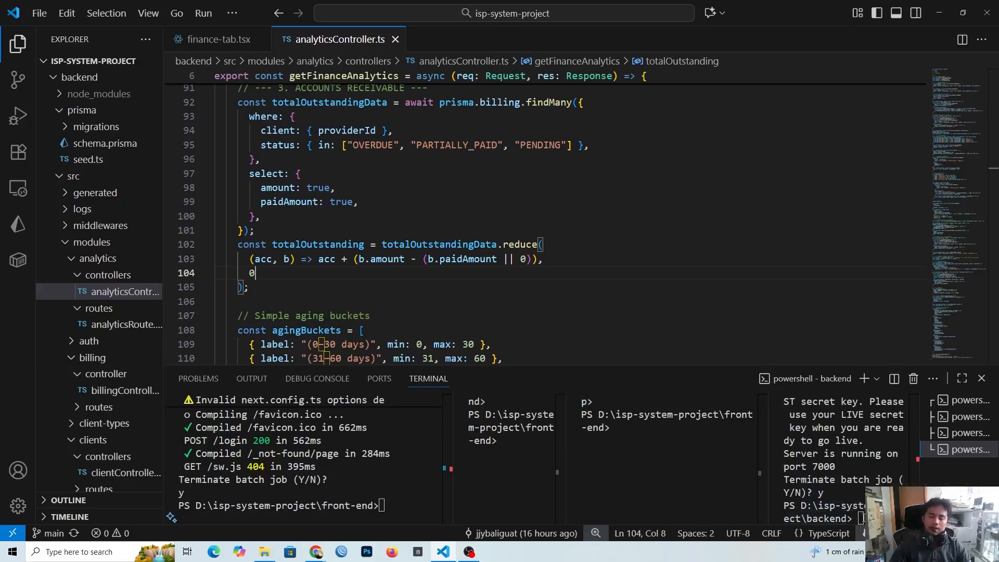
pyautogui.click(612, 258)
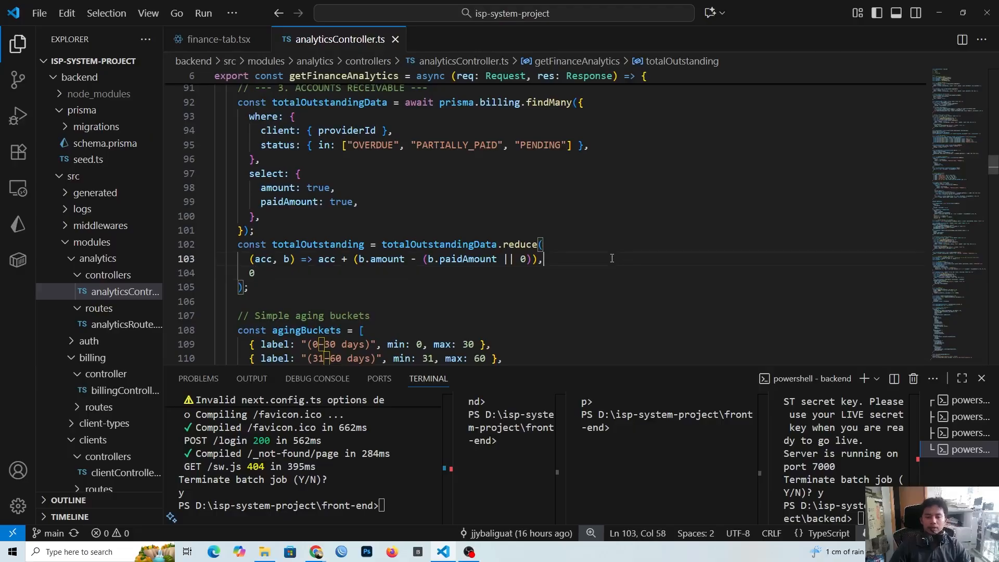
pyautogui.click(463, 290)
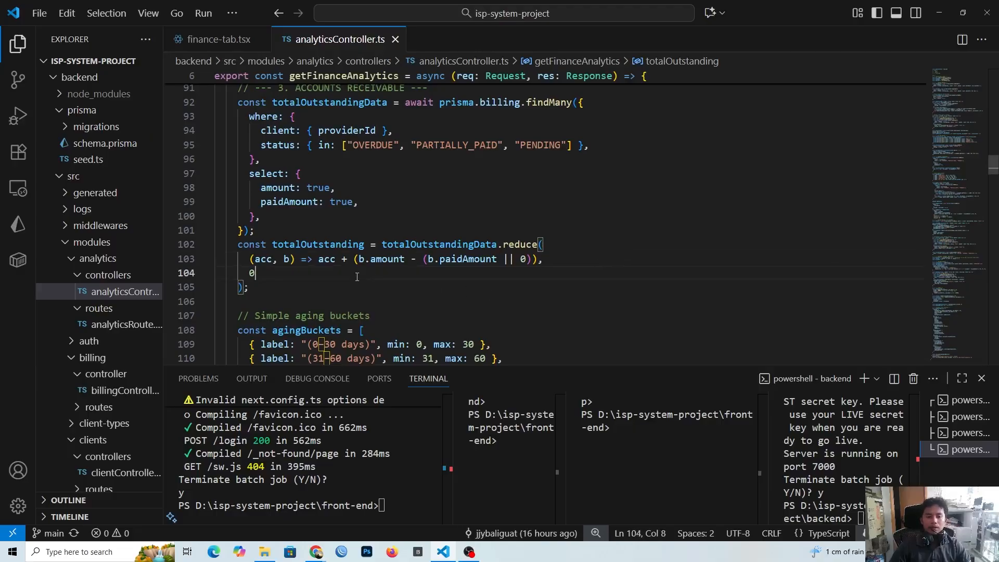
pyautogui.click(318, 275)
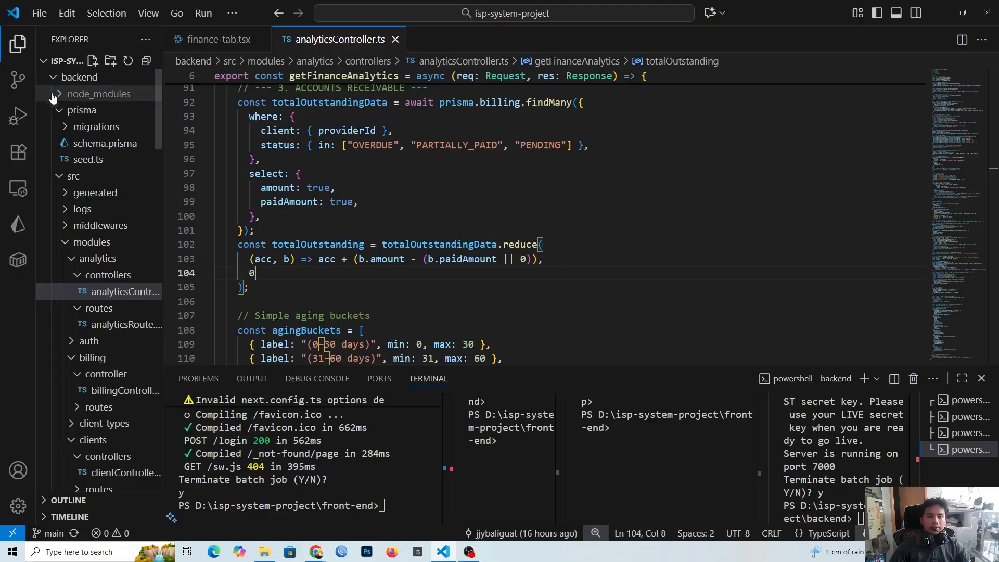
# Step: Look down the project tree to the front-end folders and widen the file explorer for long file names
pyautogui.scroll(-10, 82, 326)
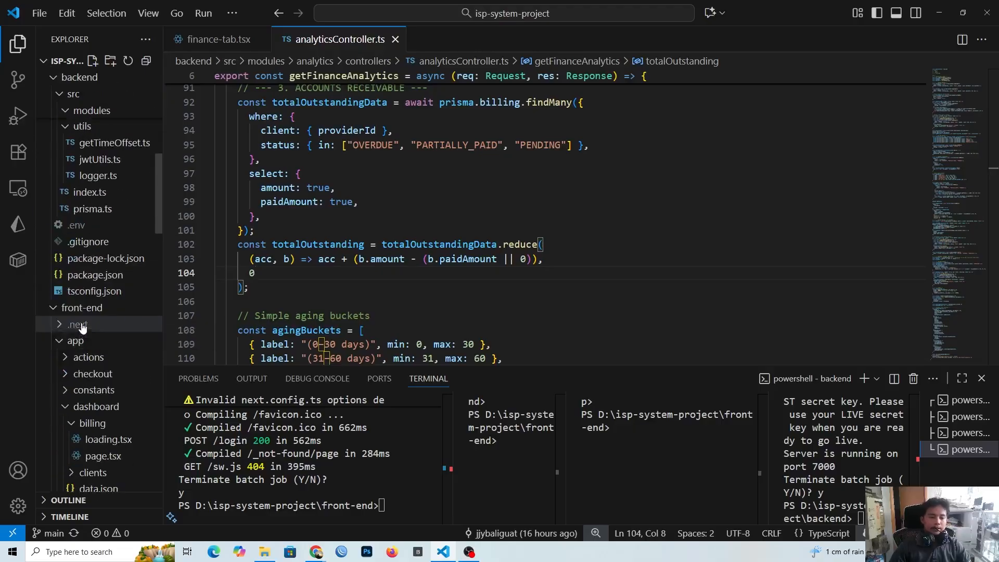
pyautogui.scroll(-8, 82, 326)
pyautogui.scroll(2, 82, 326)
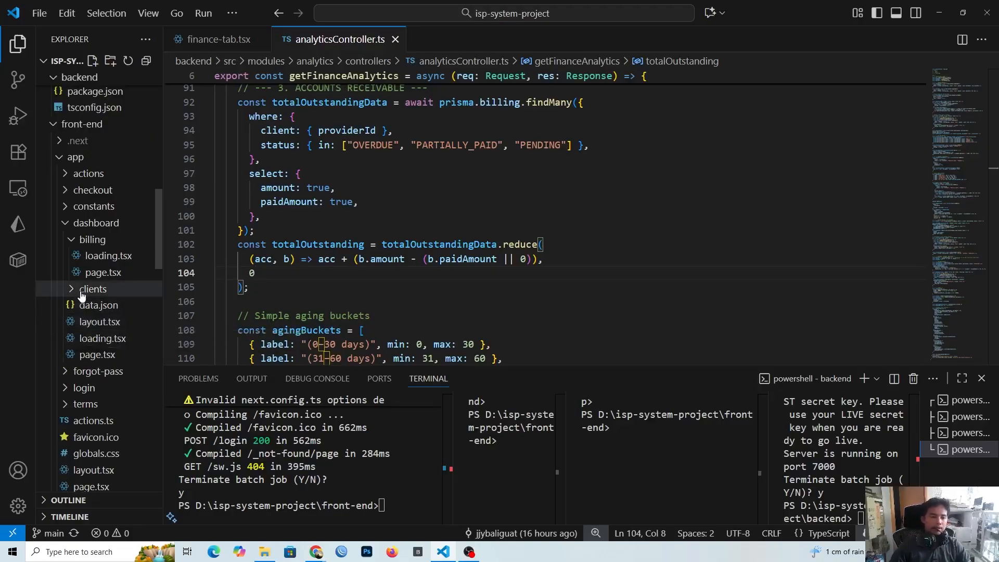
pyautogui.scroll(-2, 82, 295)
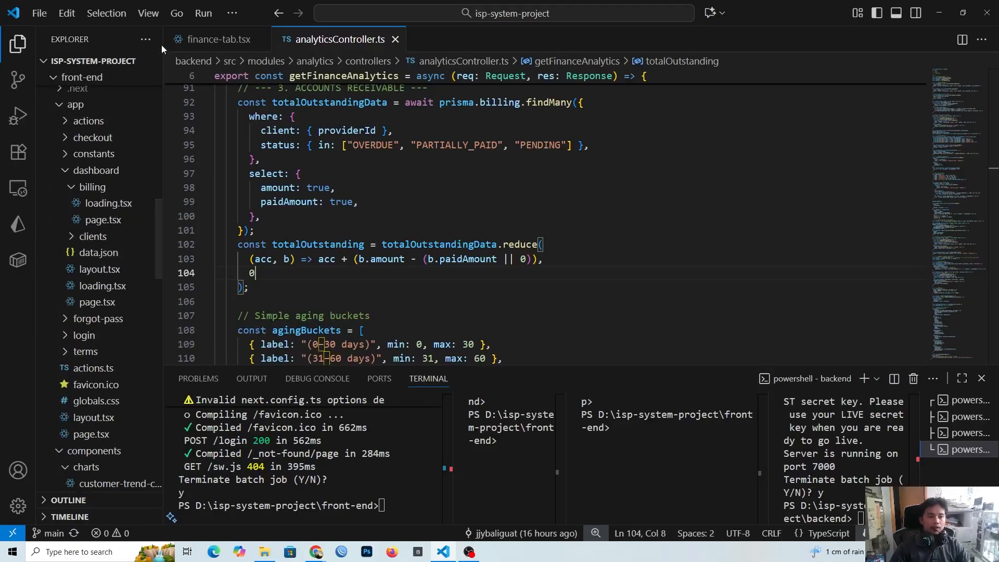
pyautogui.moveTo(162, 46); pyautogui.dragTo(212, 46)
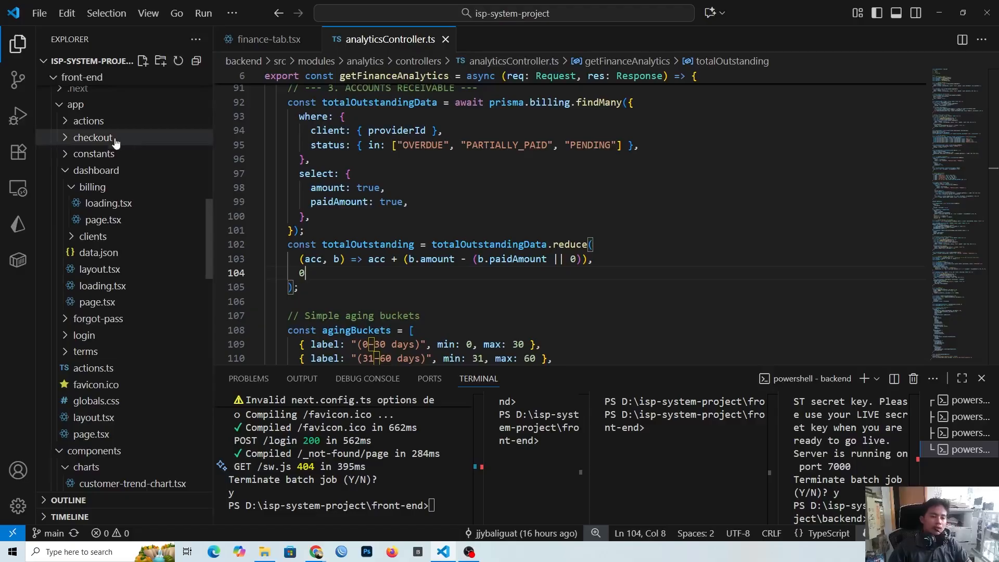
# Step: Collapse the billing and dashboard folders inside the front-end app folder, leaving the login folder closed
pyautogui.click(72, 188)
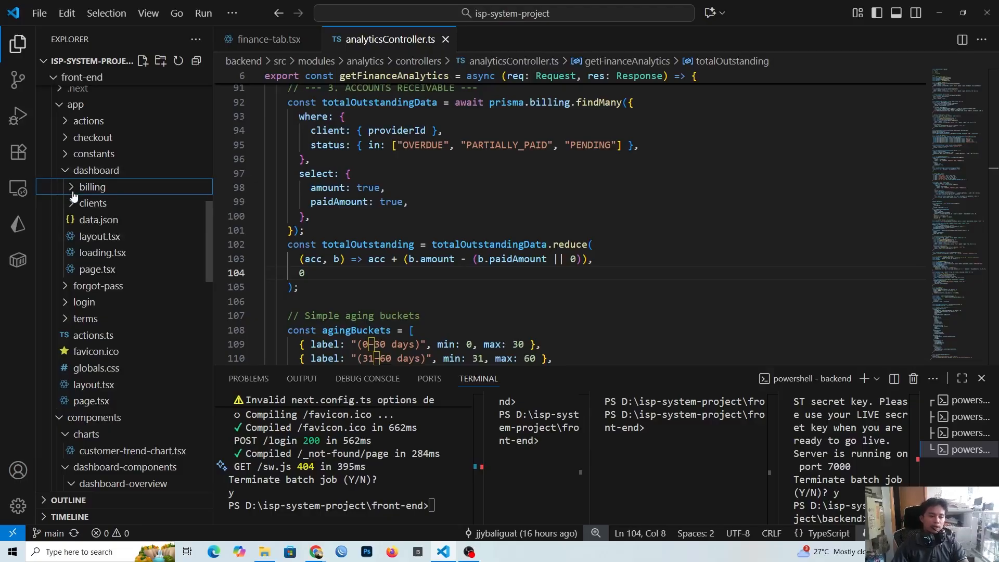
pyautogui.scroll(1, 73, 195)
pyautogui.scroll(-1, 72, 192)
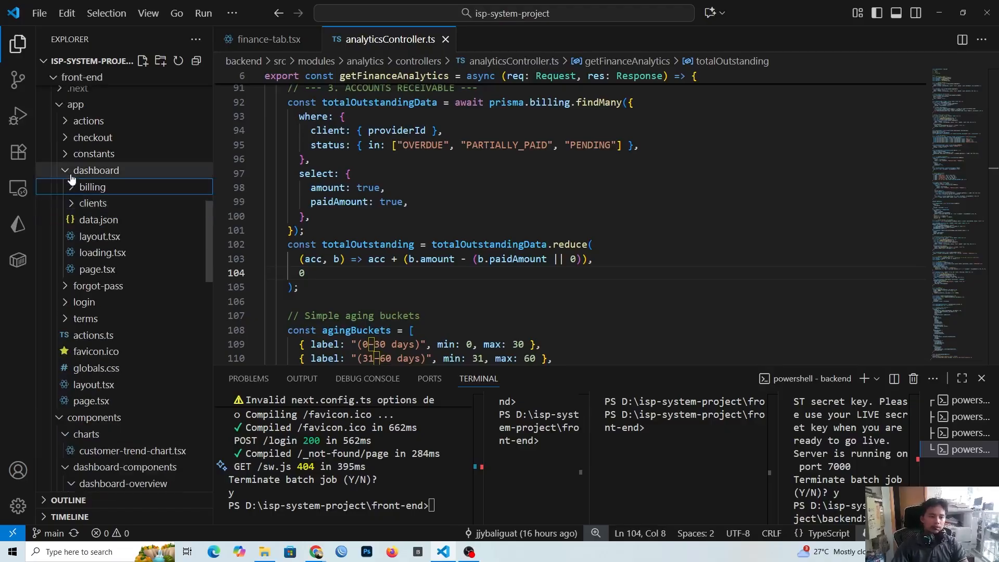
pyautogui.click(71, 175)
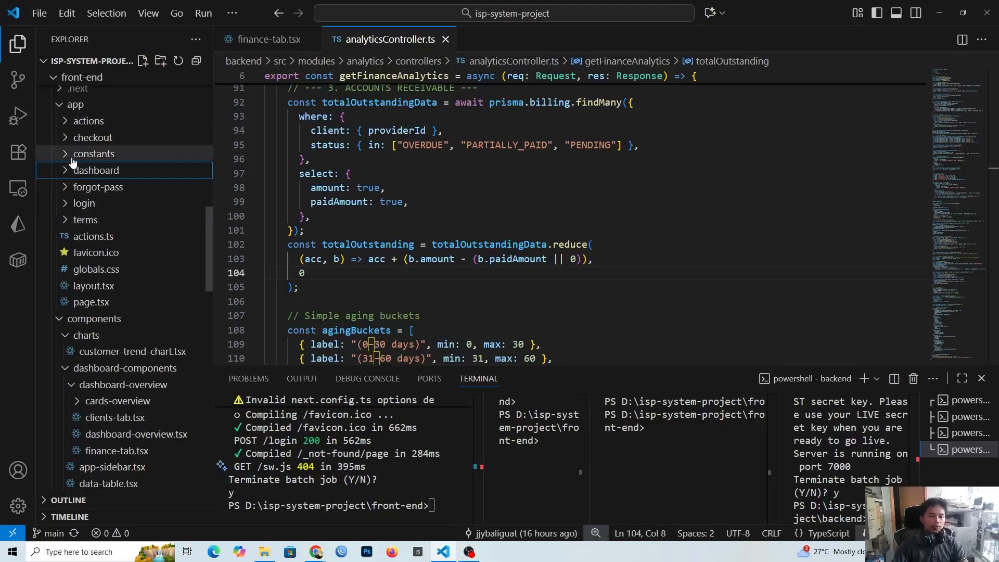
pyautogui.click(86, 204)
pyautogui.click(86, 204)
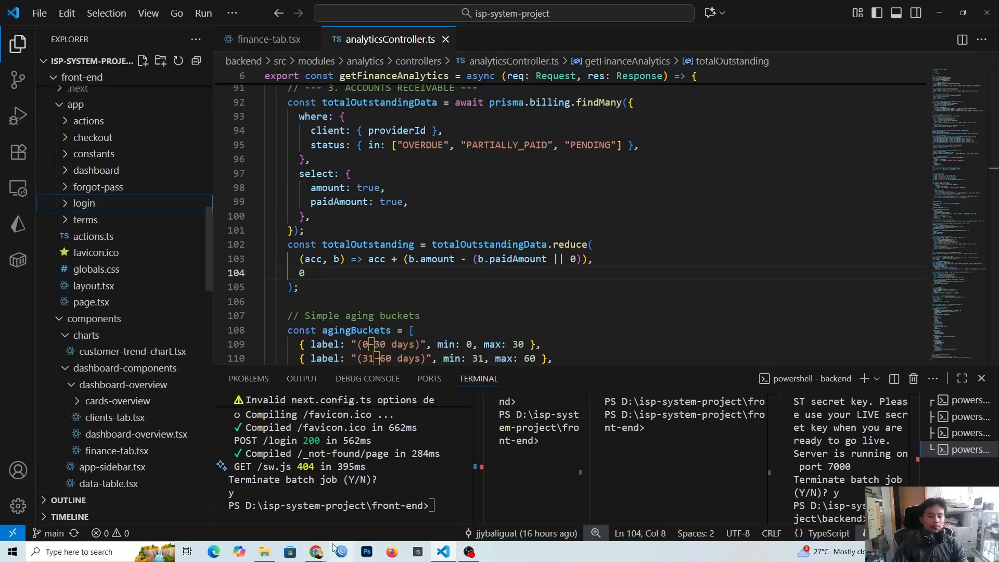
# Step: Look through the front-end app and components folders, including charts and dashboard-components, in the project tree
pyautogui.click(317, 551)
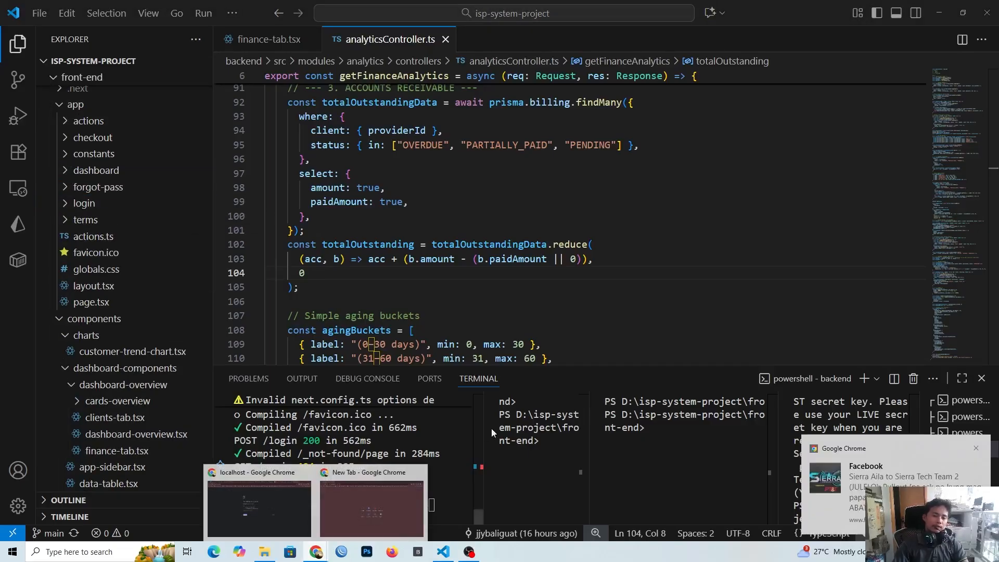
pyautogui.click(330, 276)
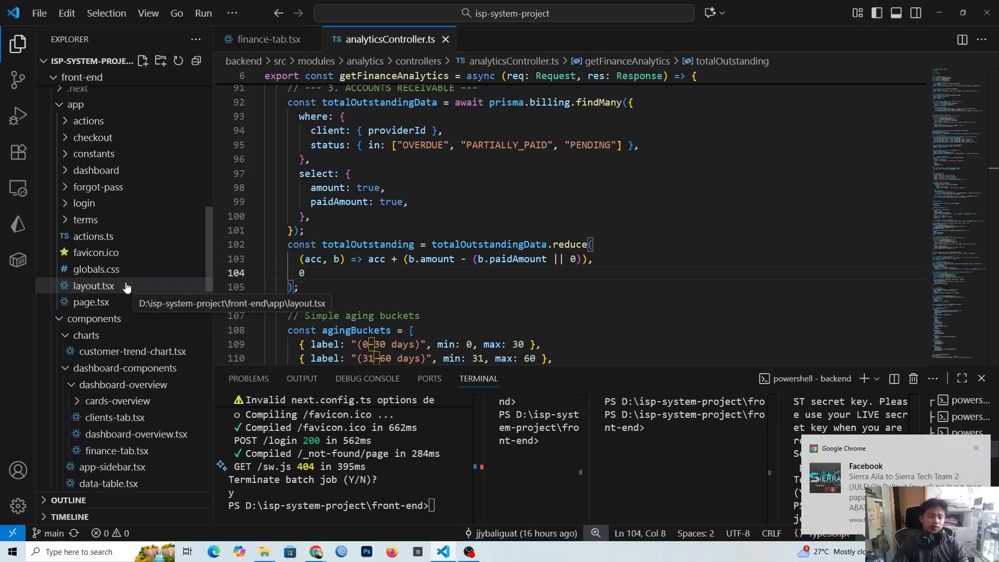
pyautogui.scroll(-2, 115, 331)
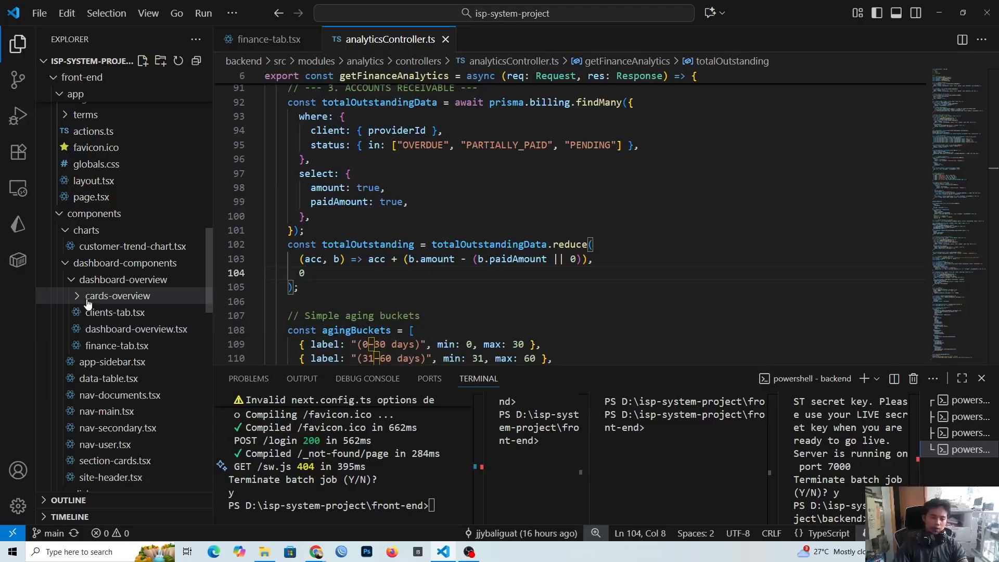
pyautogui.scroll(-5, 87, 303)
pyautogui.scroll(4, 125, 260)
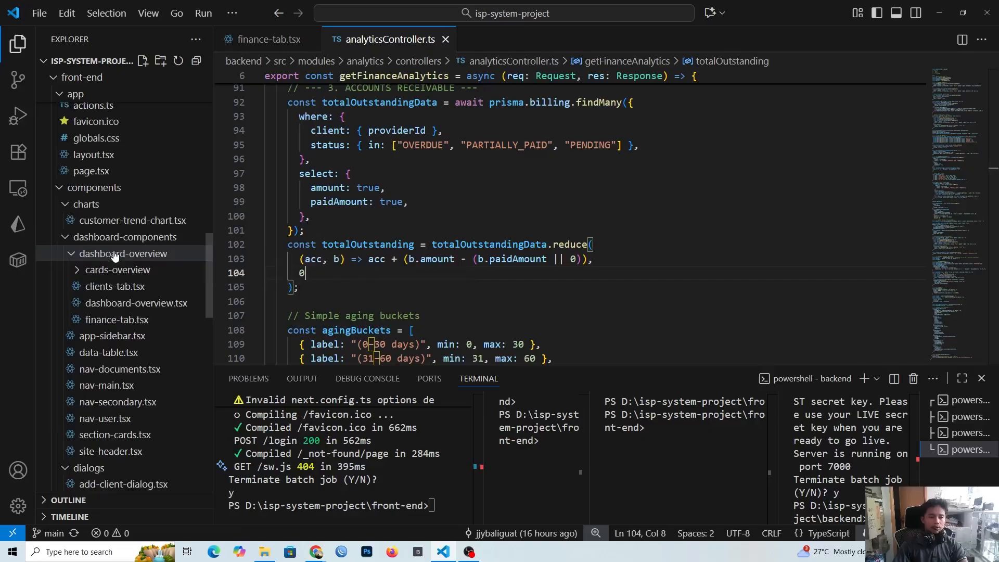
pyautogui.scroll(1, 111, 259)
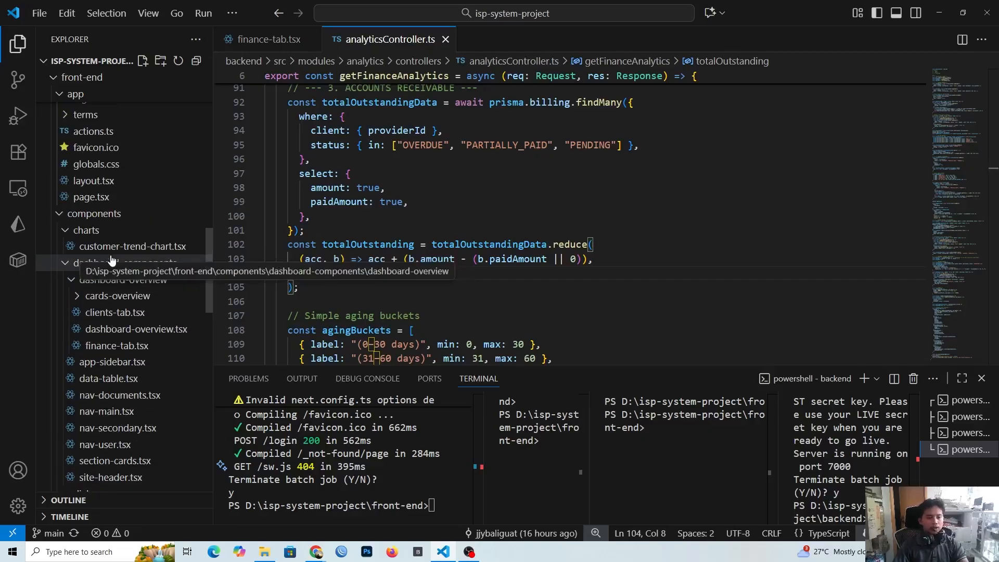
pyautogui.scroll(1, 111, 259)
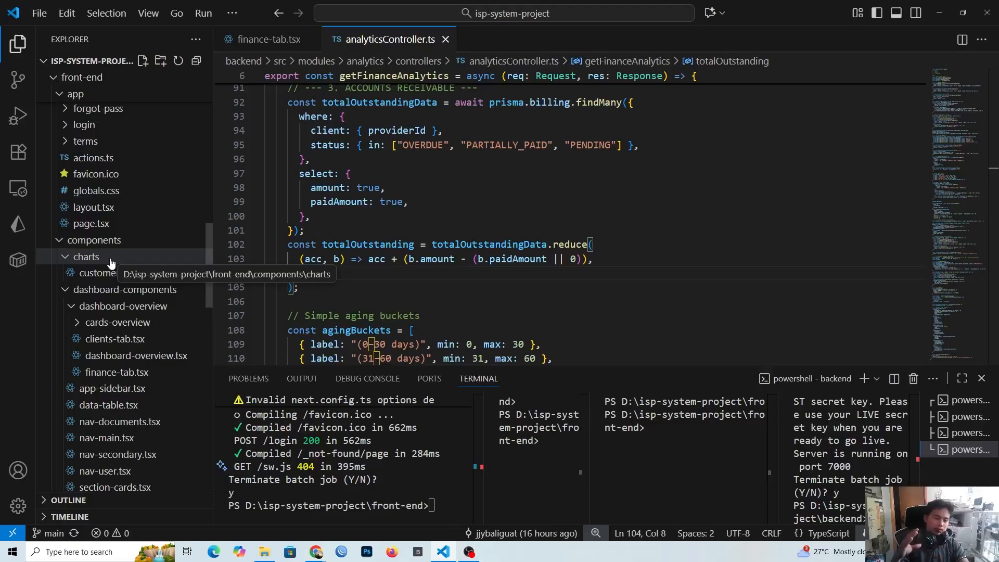
pyautogui.scroll(5, 111, 264)
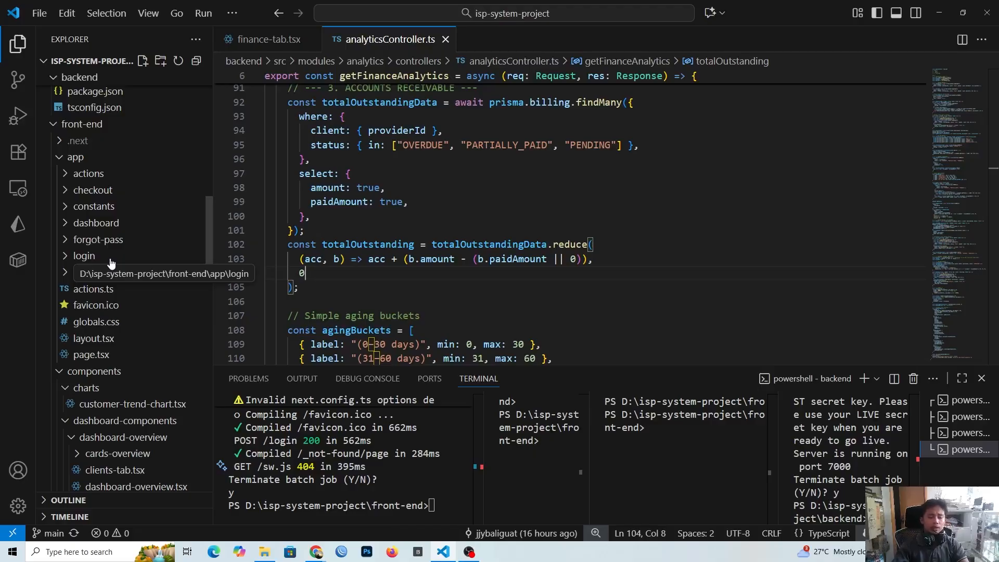
pyautogui.press('Down')
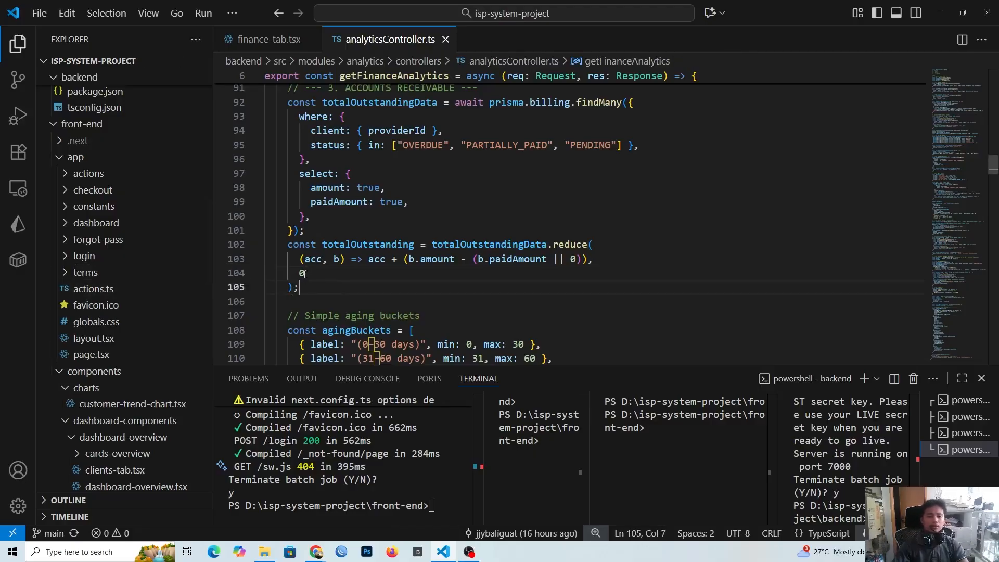
pyautogui.press('Up')
# Step: Collapse the front-end folder and the backend's modules folder, keeping the backend src folder expanded
pyautogui.scroll(2, 94, 250)
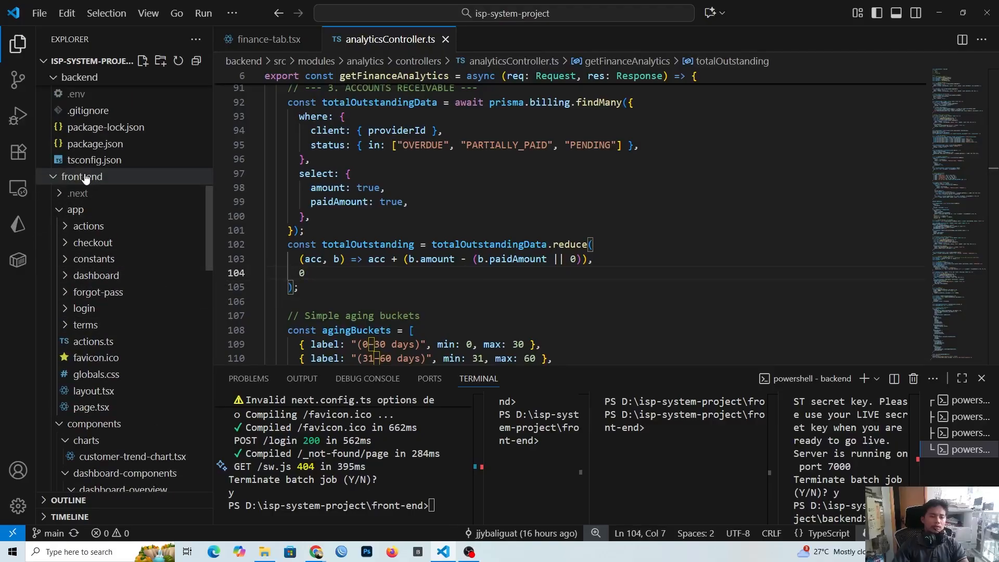
pyautogui.click(86, 179)
pyautogui.scroll(5, 93, 180)
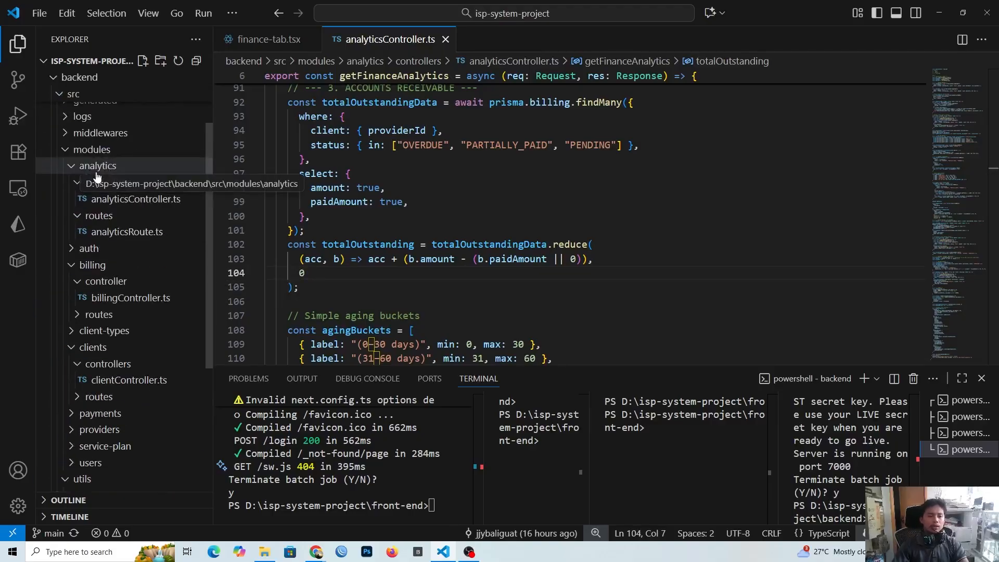
pyautogui.scroll(2, 112, 174)
pyautogui.scroll(-3, 105, 311)
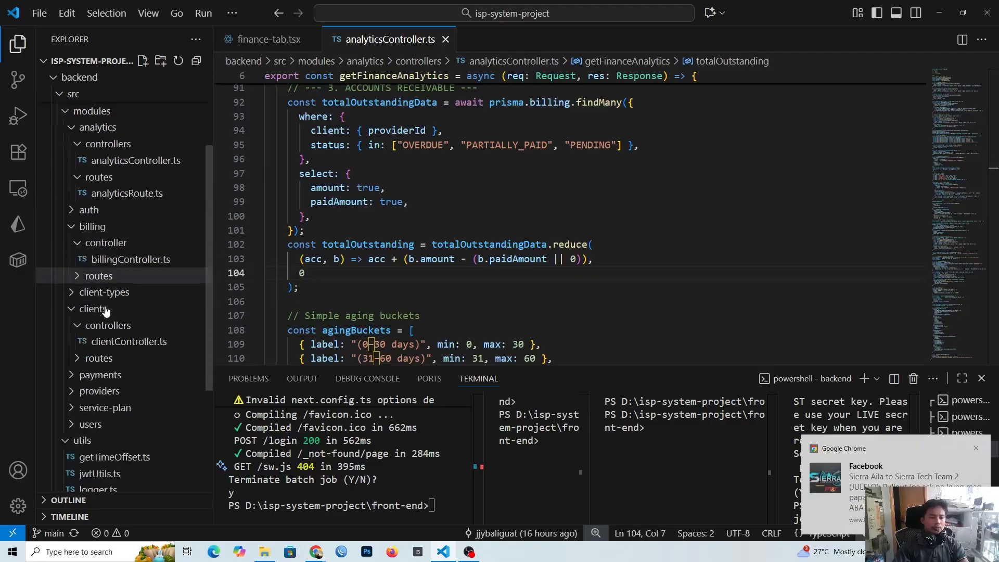
pyautogui.scroll(3, 102, 341)
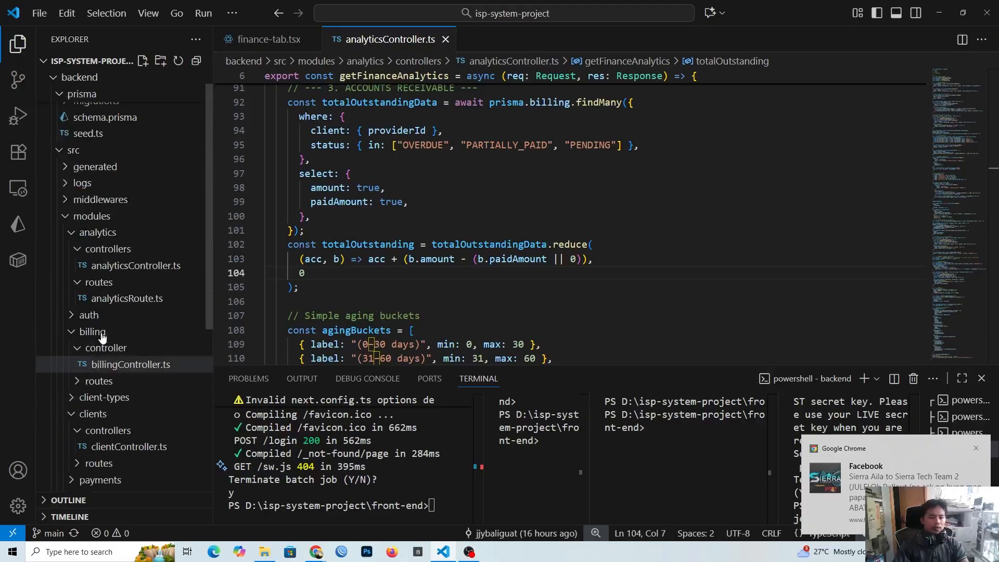
pyautogui.scroll(1, 98, 322)
pyautogui.click(66, 176)
pyautogui.click(62, 175)
pyautogui.scroll(-2, 78, 234)
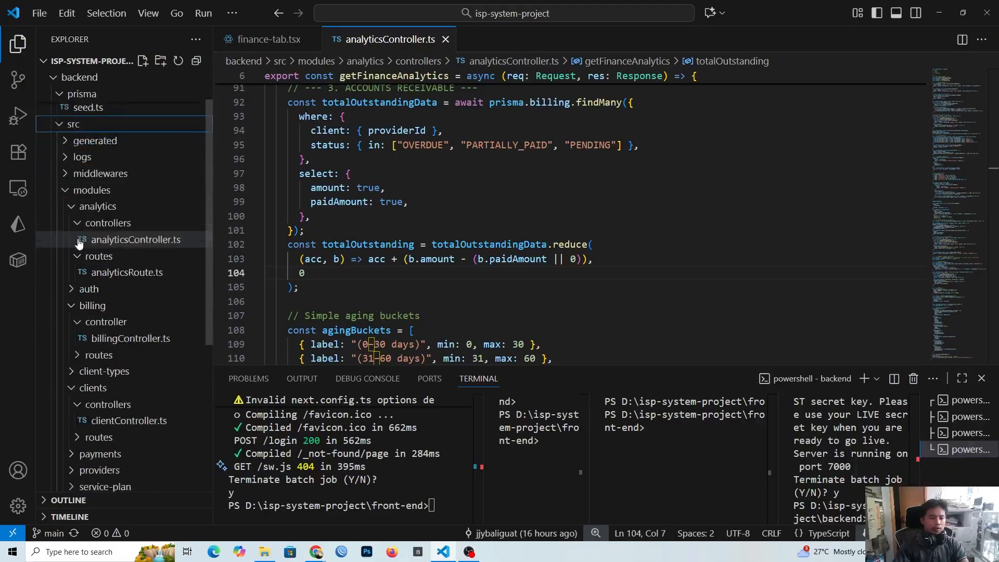
pyautogui.scroll(-2, 79, 243)
pyautogui.click(86, 137)
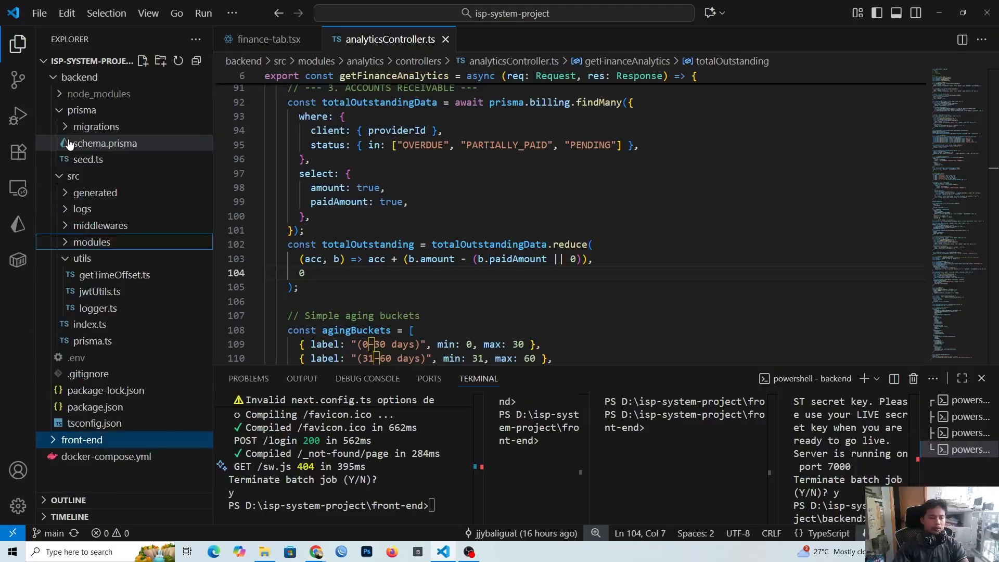
# Step: Open the backend's src/index.ts and examine its route imports and the CORS origin and credentials settings
pyautogui.click(86, 324)
pyautogui.scroll(6, 470, 287)
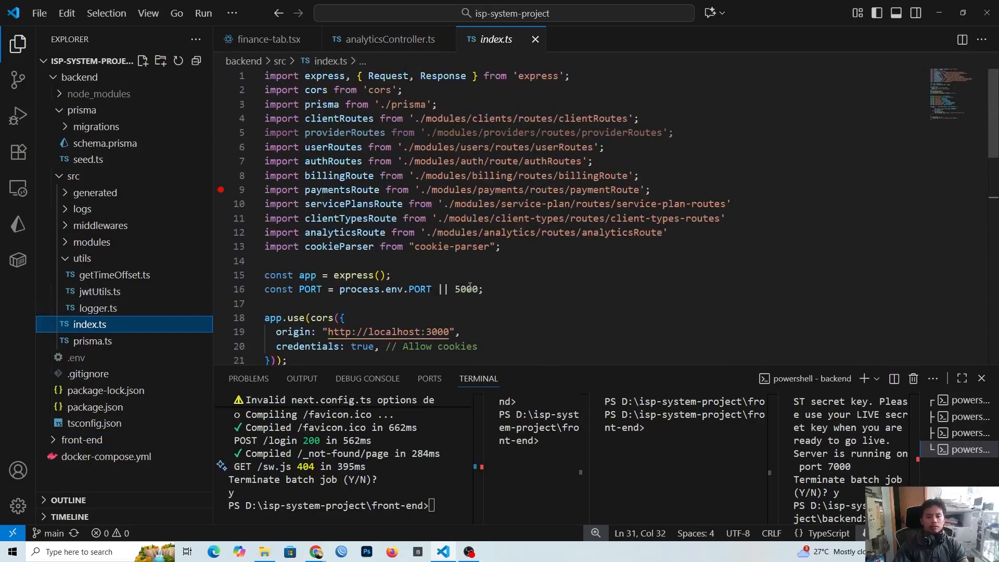
pyautogui.click(505, 248)
pyautogui.scroll(-2, 506, 250)
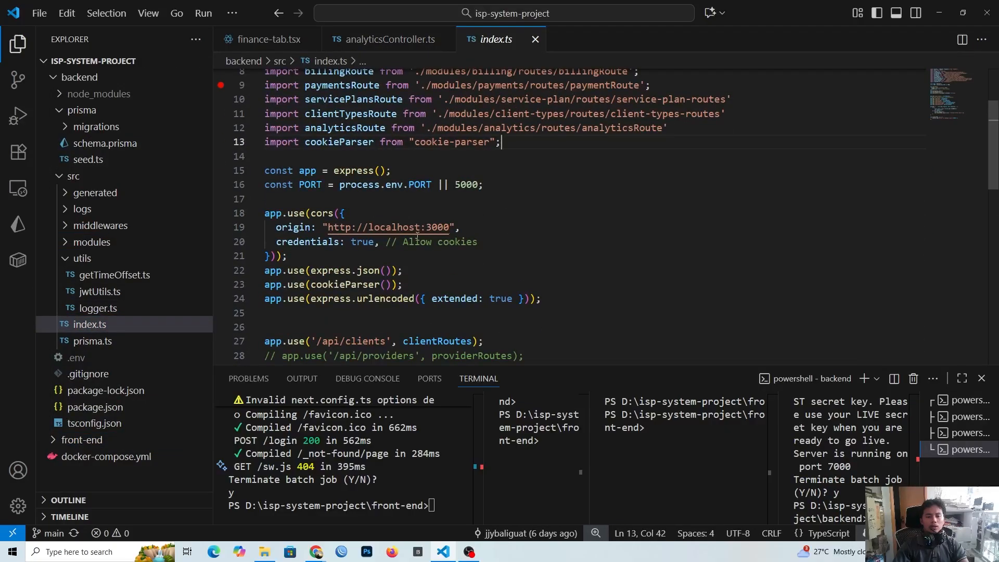
pyautogui.click(494, 232)
pyautogui.click(494, 241)
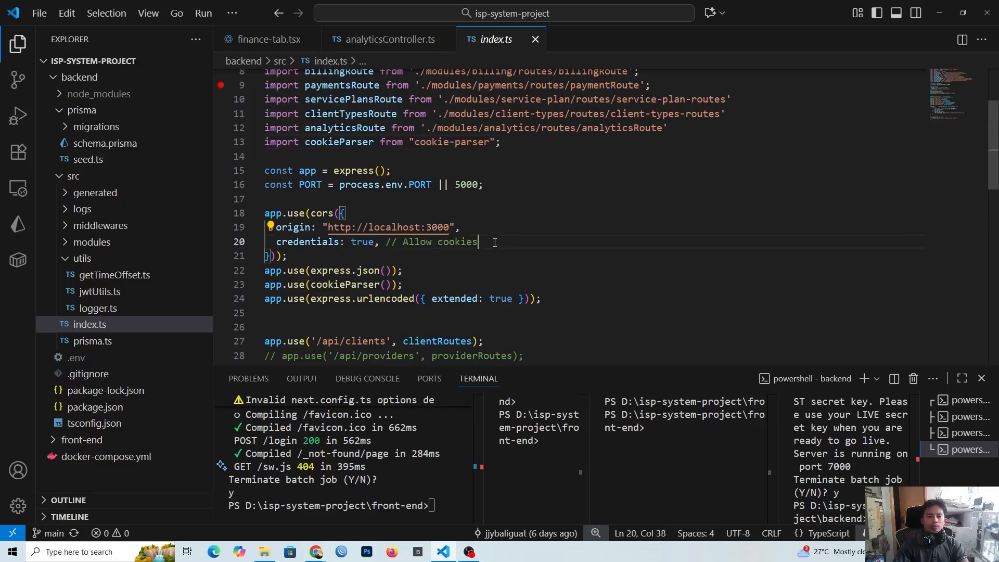
pyautogui.click(490, 230)
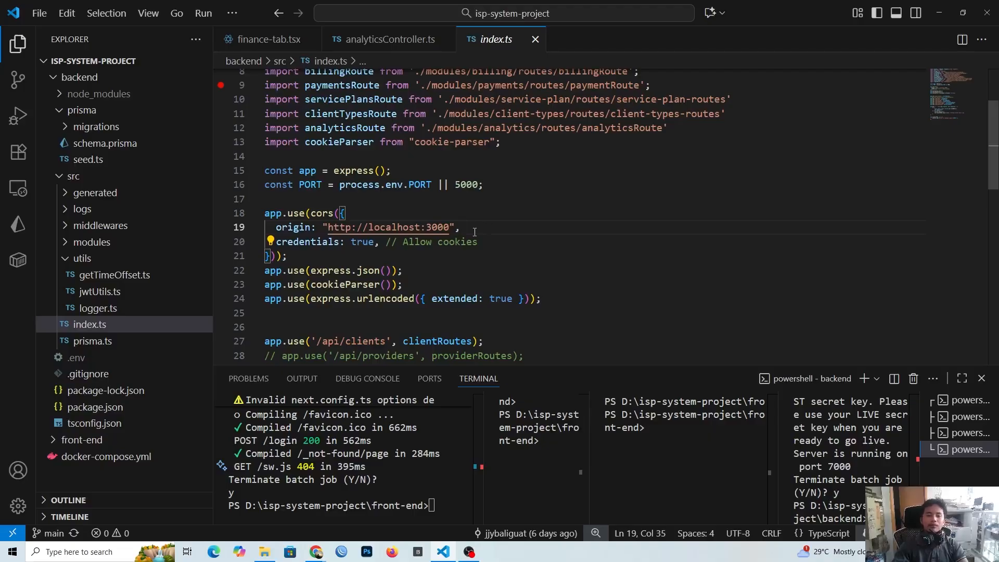
# Step: Examine the PORT constant and its 5000 fallback in the backend's index.ts
pyautogui.scroll(-3, 475, 232)
pyautogui.scroll(5, 474, 234)
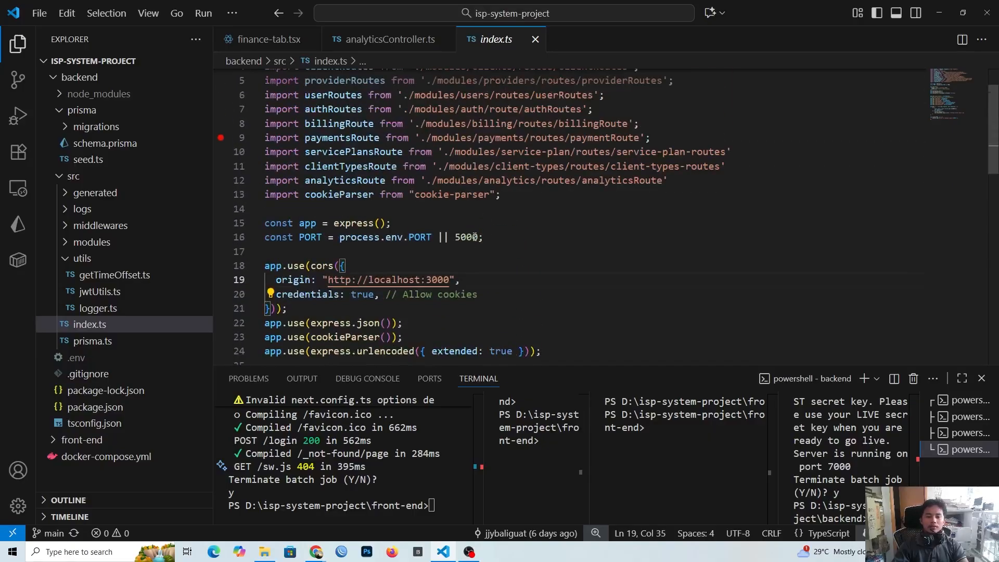
pyautogui.click(474, 236)
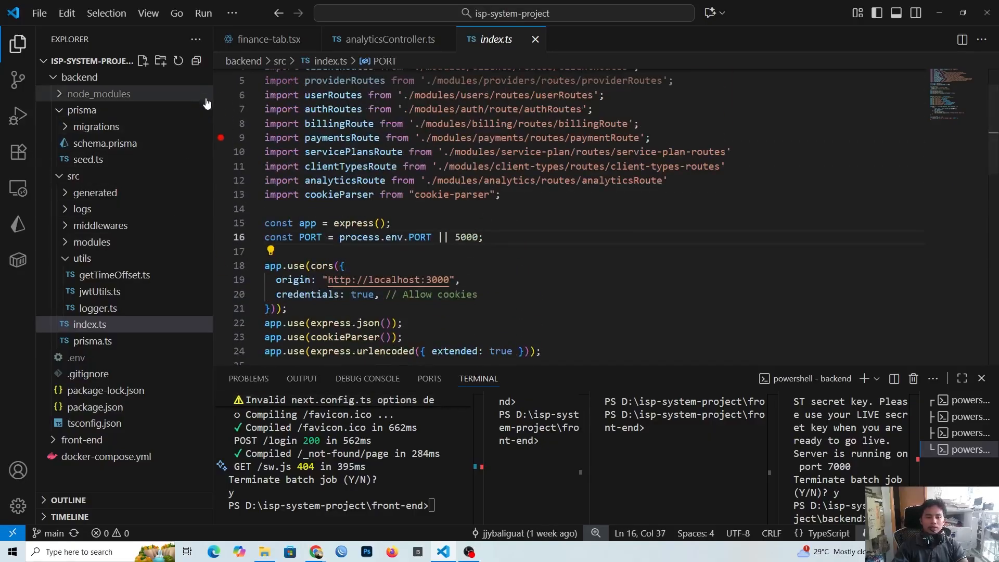
# Step: Narrow the file explorer, make the terminal area taller, and widen the backend terminal pane
pyautogui.moveTo(213, 83); pyautogui.dragTo(173, 93)
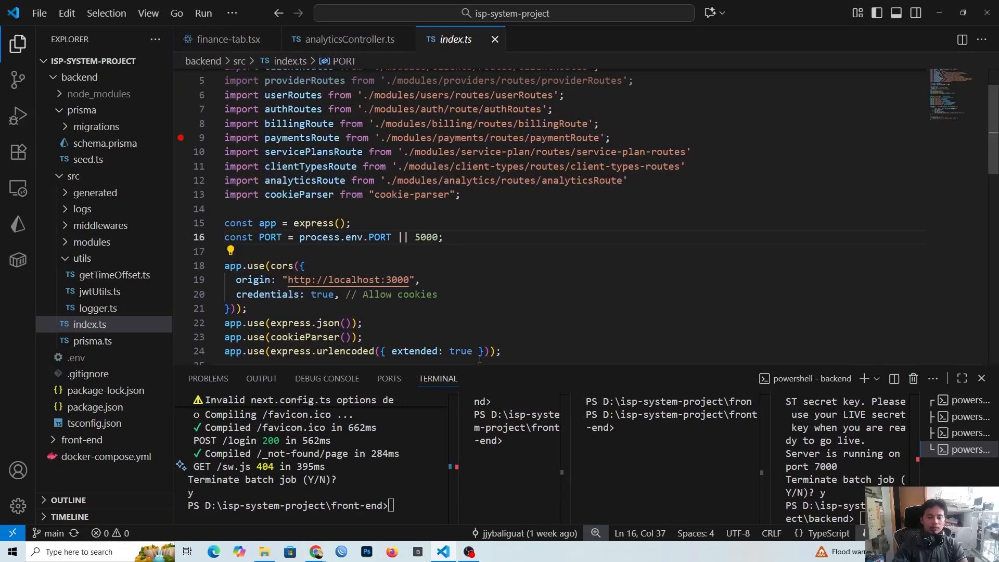
pyautogui.moveTo(488, 363); pyautogui.dragTo(484, 294)
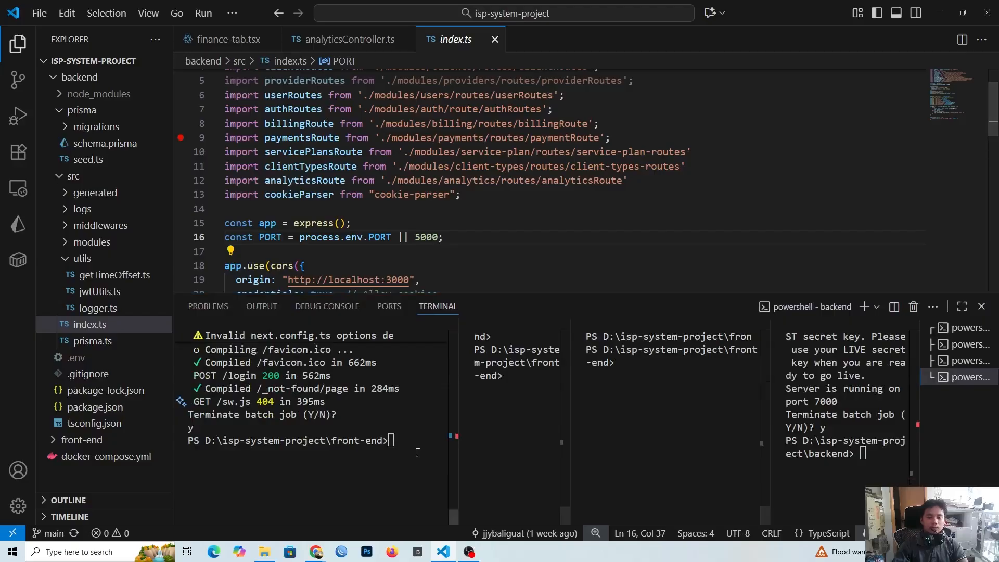
pyautogui.click(455, 367)
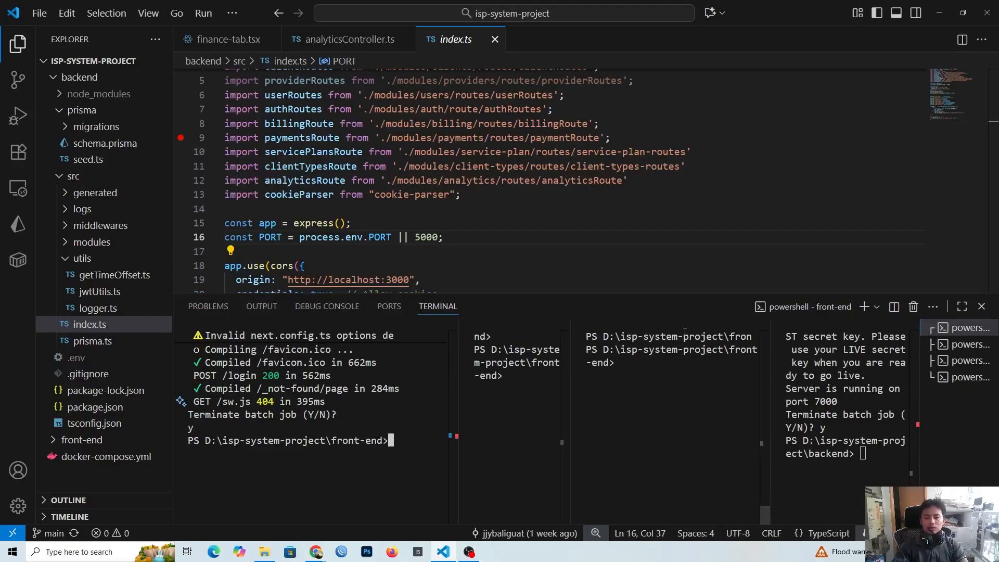
pyautogui.click(670, 355)
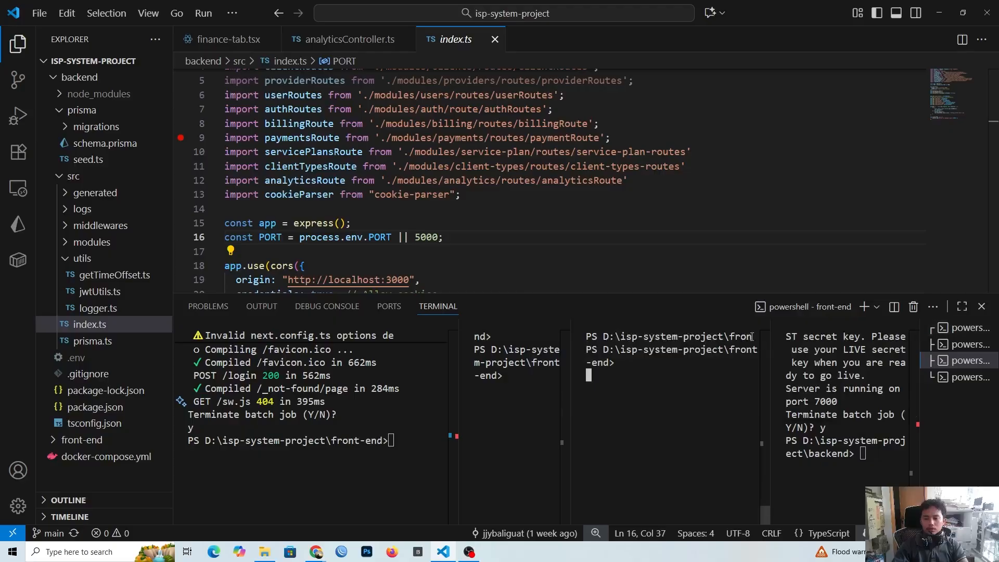
# Step: Start the backend development server with npm run dev in the backend terminal
pyautogui.click(852, 439)
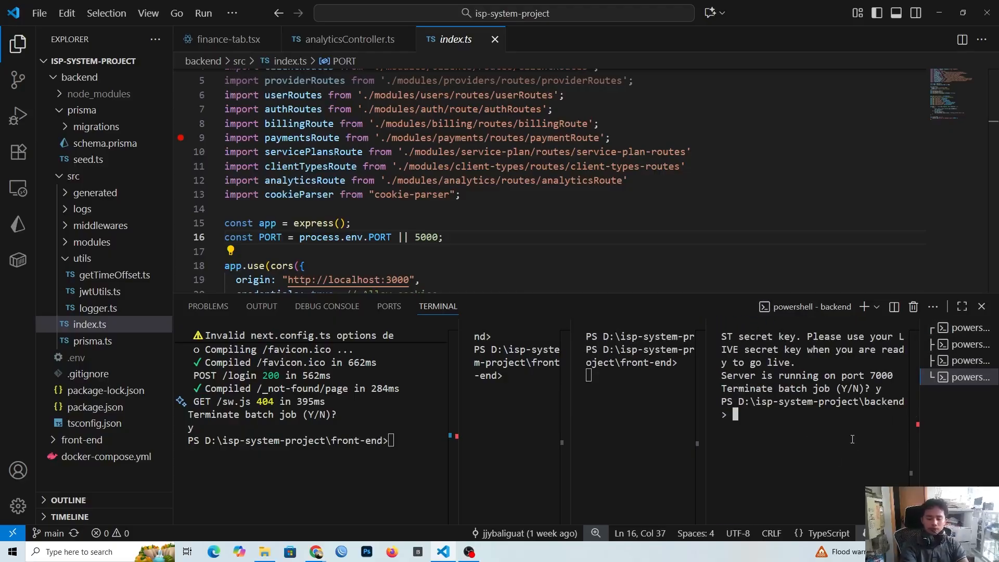
pyautogui.write('npm')
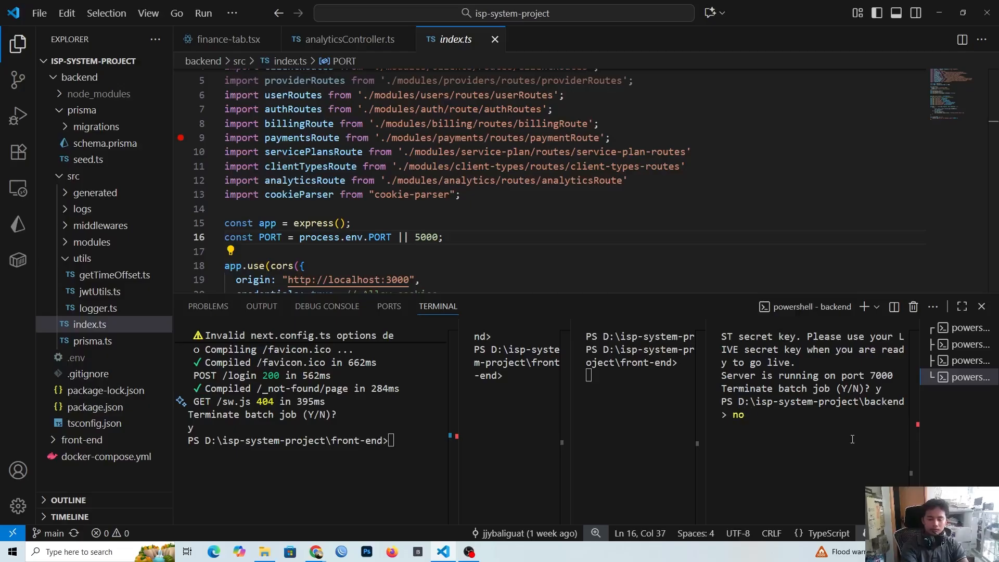
pyautogui.write(' run dev')
pyautogui.press('Return')
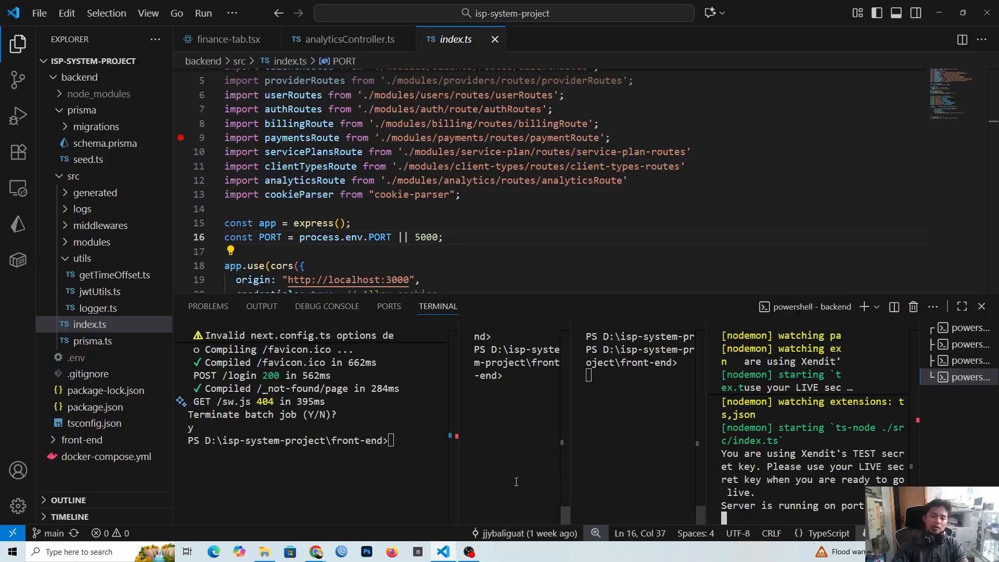
# Step: Start the front-end development server with npm run dev in the front-end terminal
pyautogui.click(406, 456)
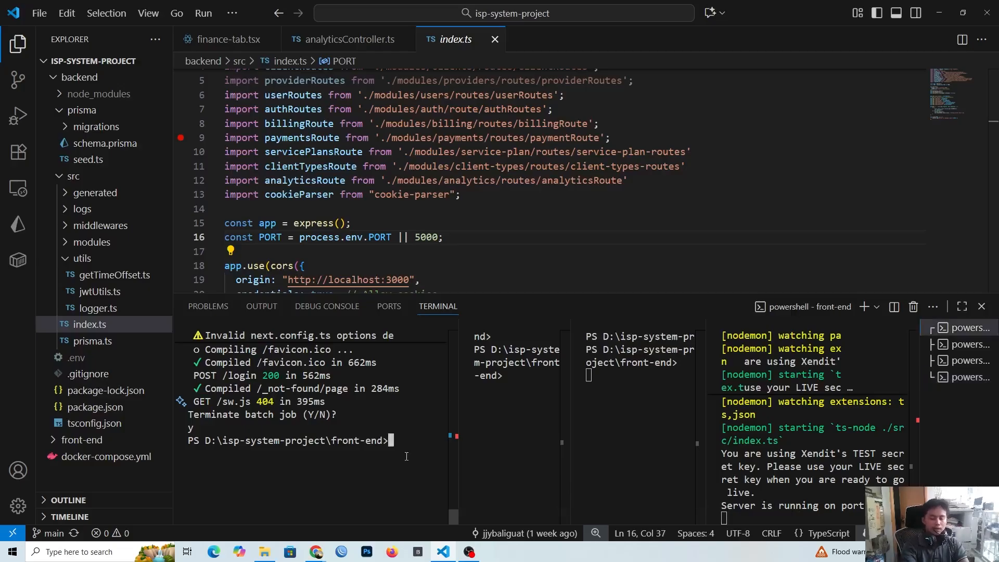
pyautogui.write('npm run ')
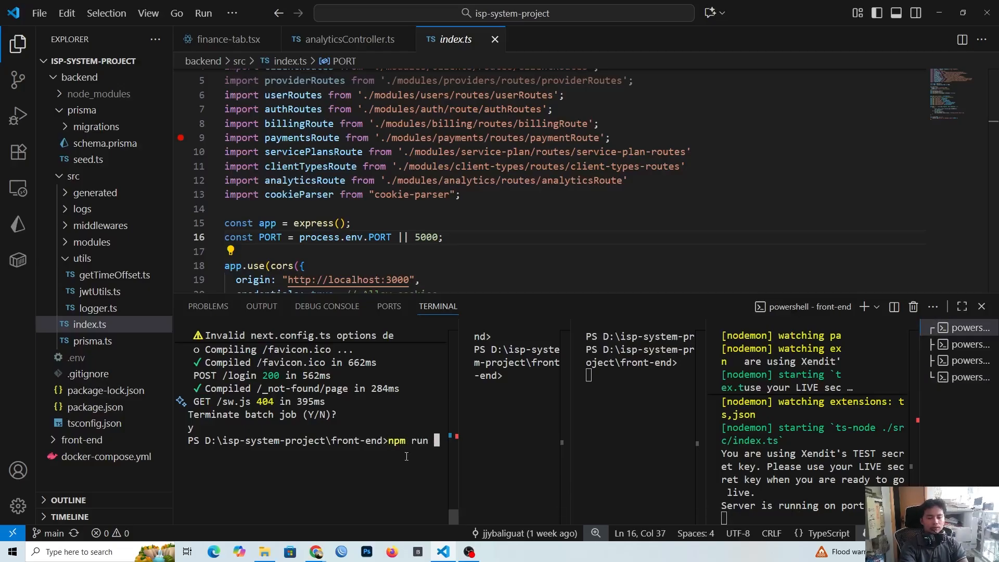
pyautogui.write('dev')
pyautogui.press('Return')
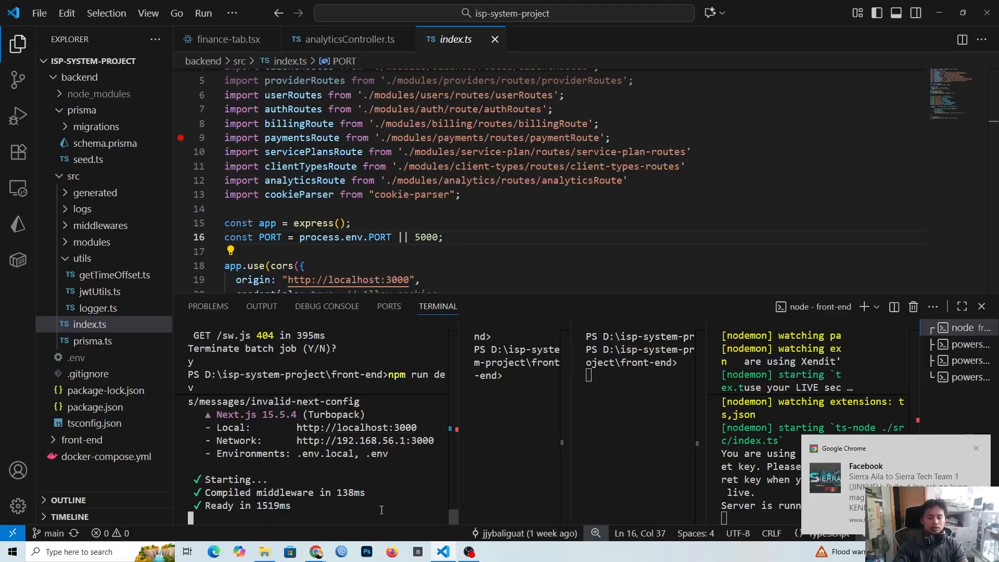
# Step: Switch to Chrome, load localhost:3000 in the new tab, and dismiss the Facebook notification
pyautogui.moveTo(320, 551)
pyautogui.click(343, 512)
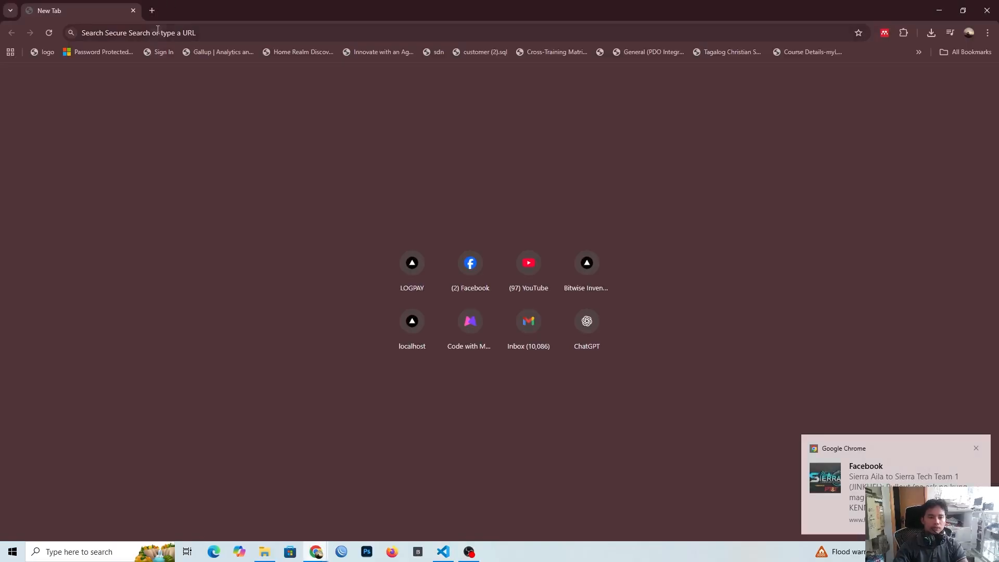
pyautogui.click(159, 38)
pyautogui.write('local')
pyautogui.press('Return')
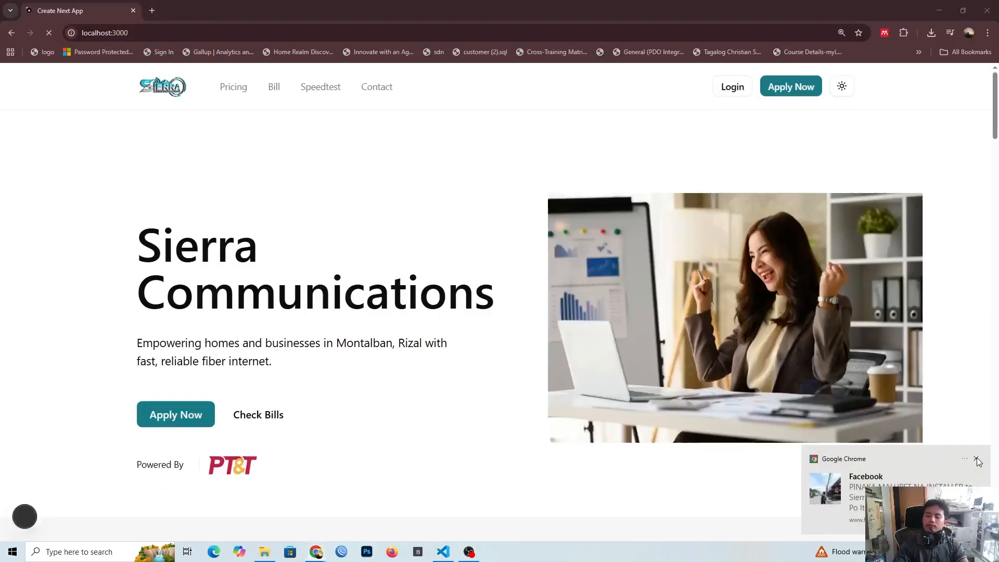
pyautogui.click(977, 460)
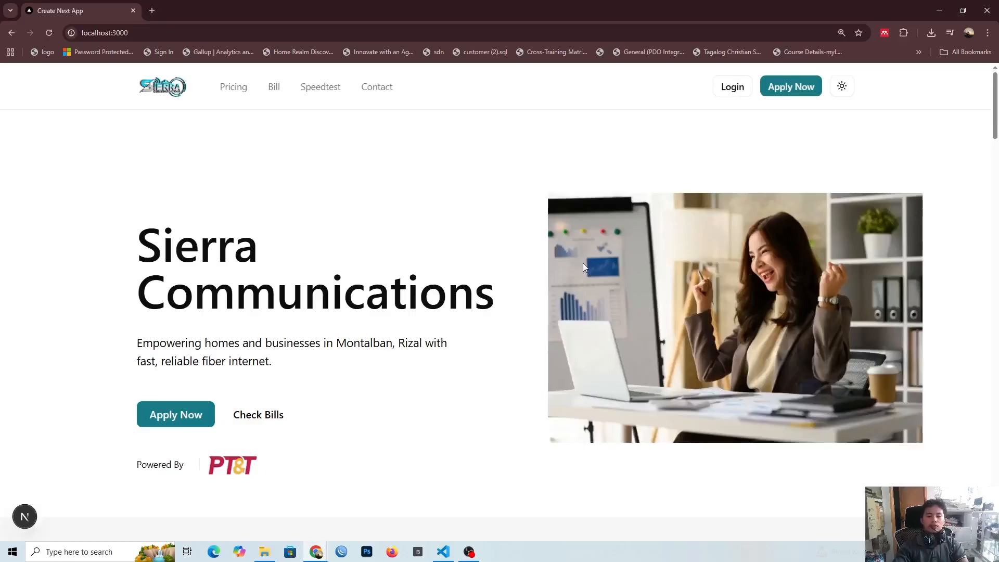
# Step: Look through the Sierra Communications landing page, from the hero and pricing plans to the speed test, contact form and footer
pyautogui.scroll(-4, 582, 266)
pyautogui.scroll(3, 583, 266)
pyautogui.scroll(-10, 464, 279)
pyautogui.scroll(-4, 464, 281)
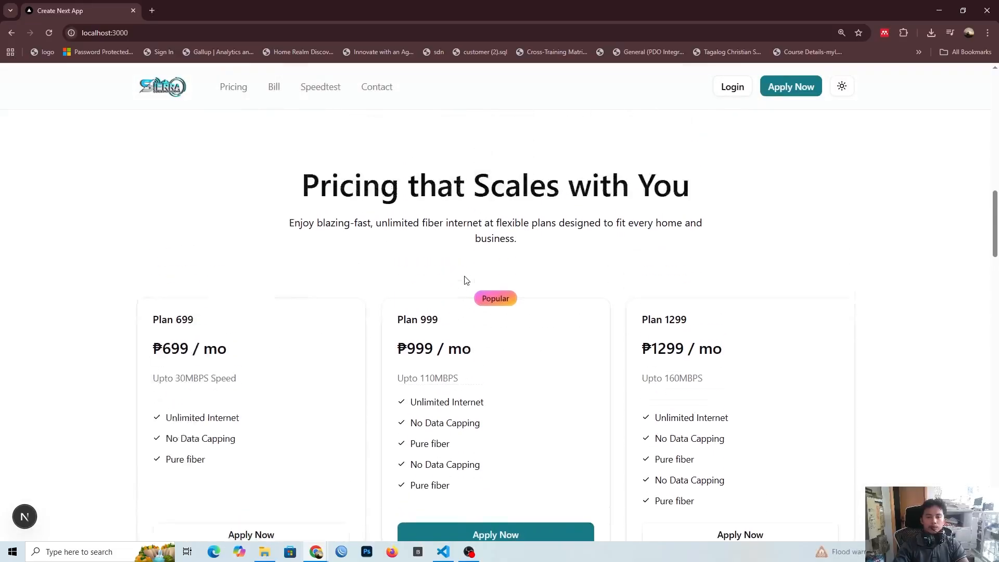
pyautogui.scroll(3, 460, 284)
pyautogui.scroll(-10, 458, 332)
pyautogui.scroll(-20, 458, 332)
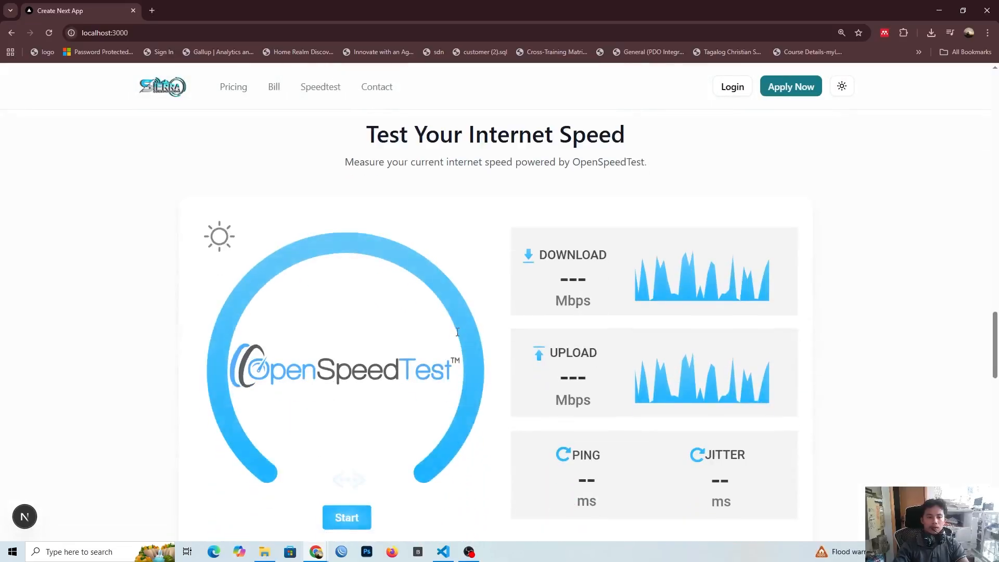
pyautogui.scroll(-9, 463, 328)
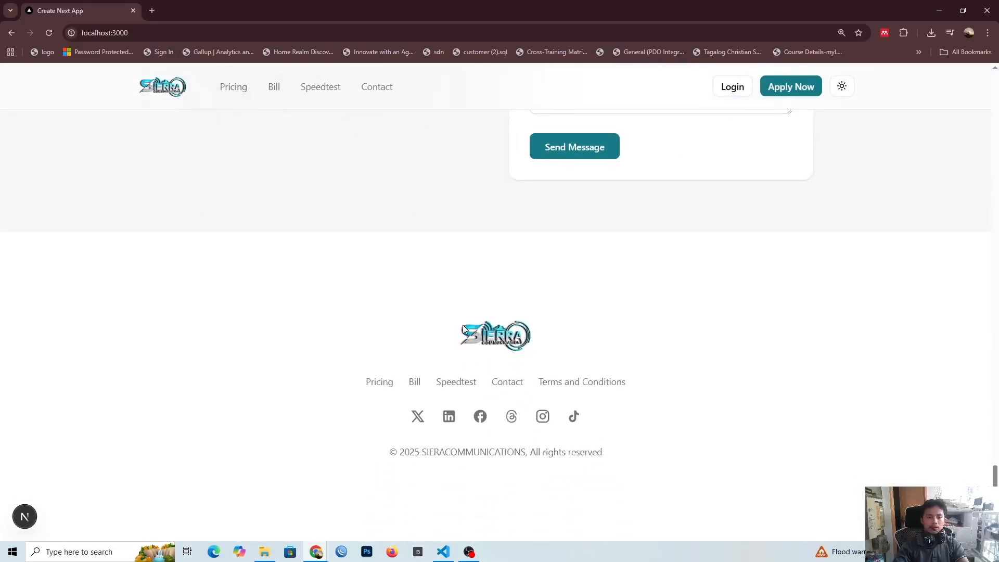
pyautogui.scroll(16, 463, 327)
pyautogui.scroll(12, 466, 327)
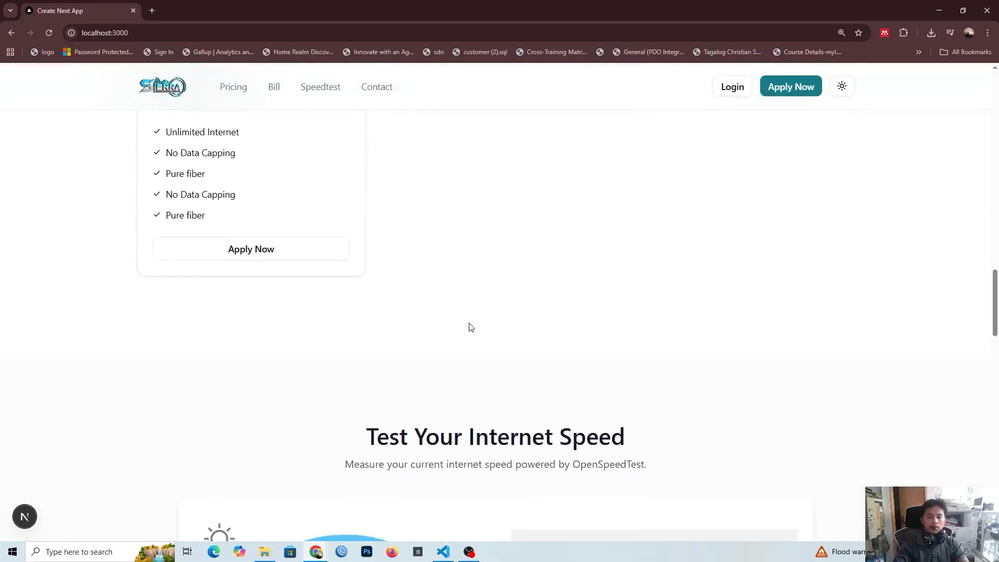
pyautogui.scroll(10, 484, 323)
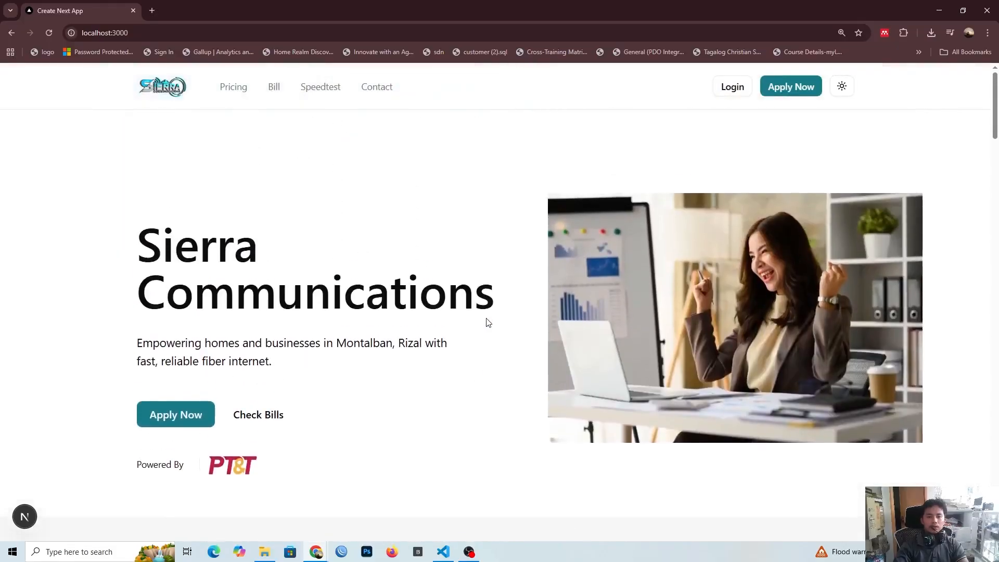
pyautogui.scroll(-3, 525, 379)
pyautogui.scroll(-2, 525, 379)
pyautogui.scroll(5, 519, 357)
# Step: Preview the landing page in the dark theme and return it to the light theme
pyautogui.click(842, 86)
pyautogui.click(792, 134)
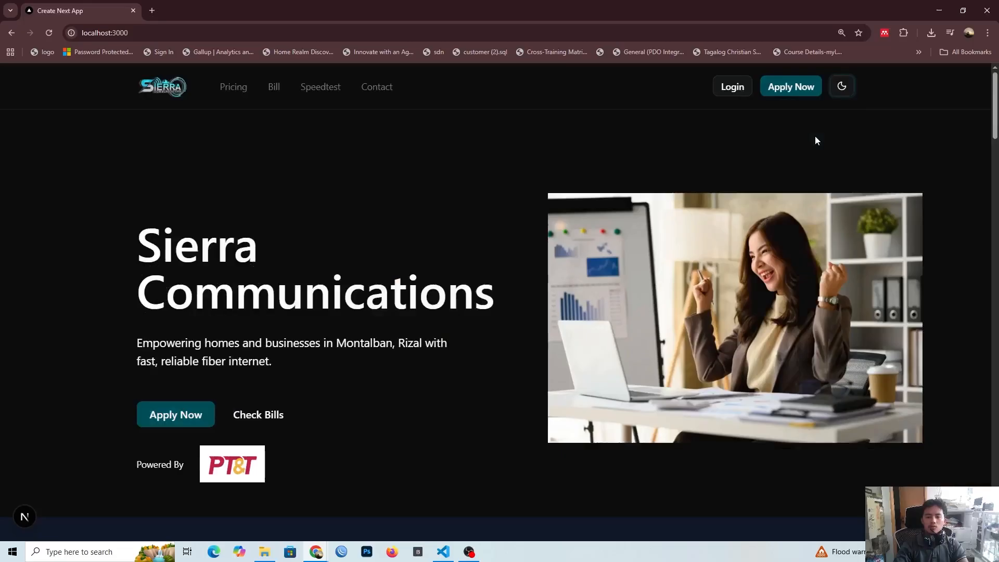
pyautogui.click(842, 86)
pyautogui.click(791, 111)
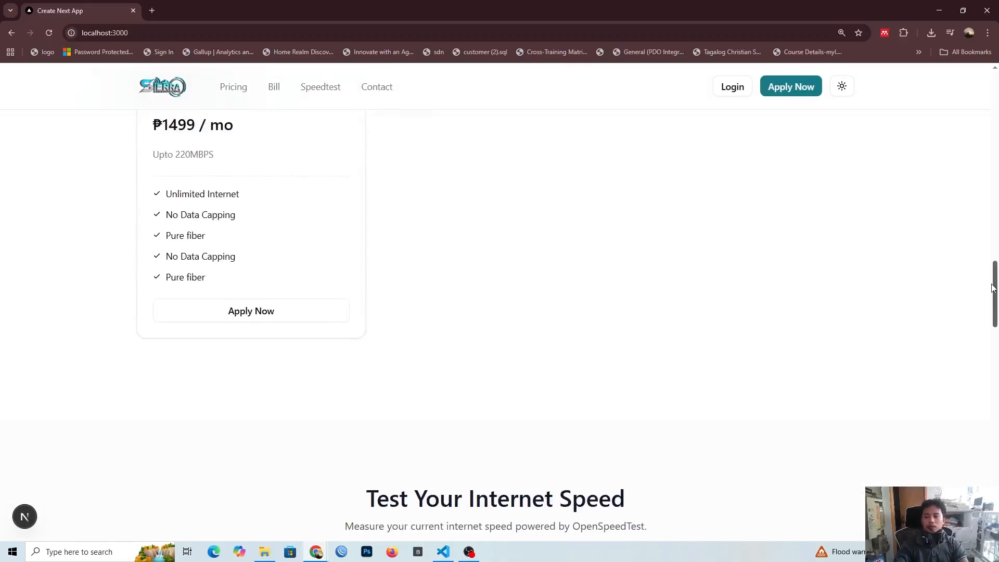
# Step: Open the site's login page and replace the prefilled email with the provider account's email
pyautogui.moveTo(995, 286); pyautogui.dragTo(994, 94)
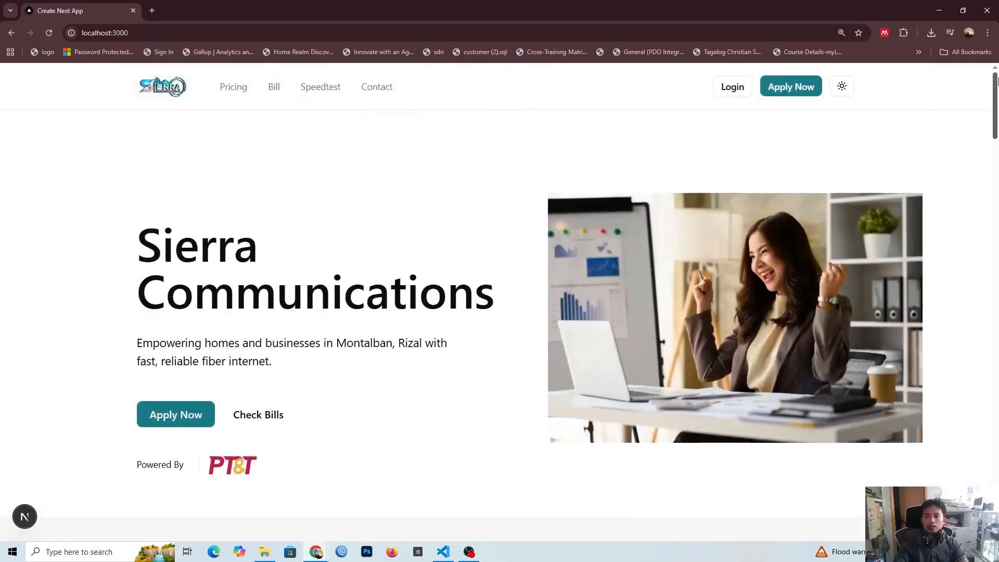
pyautogui.click(734, 87)
pyautogui.click(533, 285)
pyautogui.hotkey('ctrl', 'a')
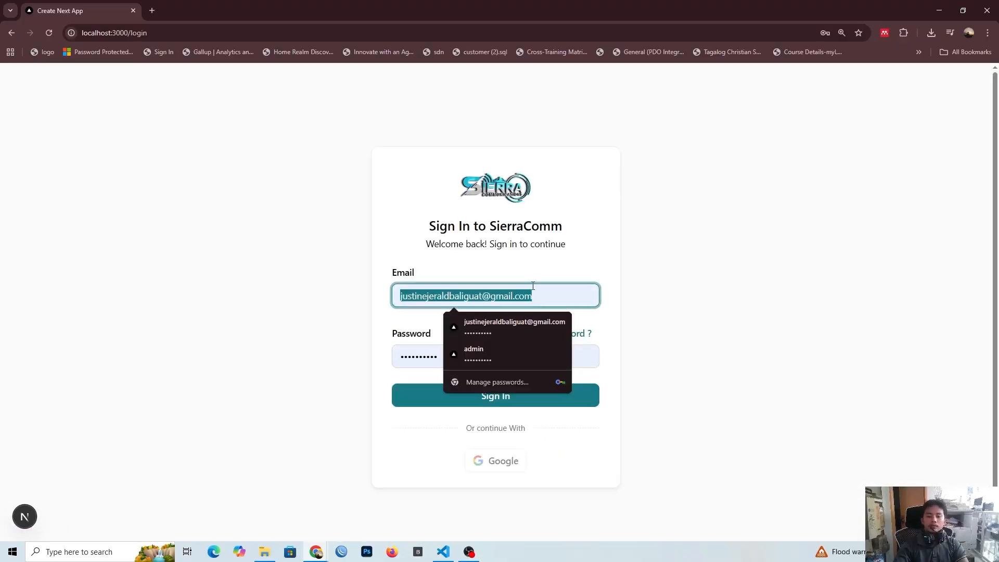
pyautogui.click(484, 324)
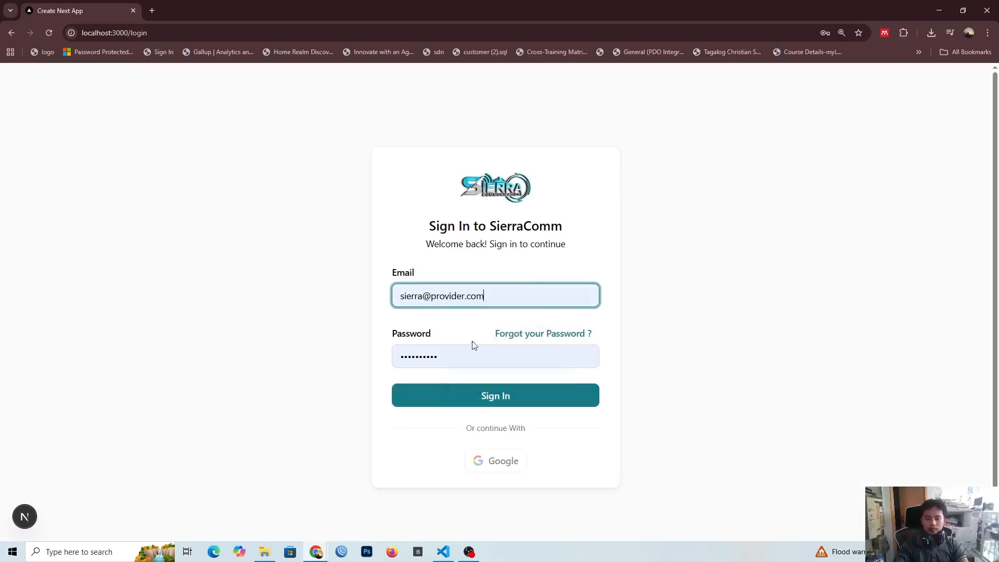
# Step: Replace the prefilled password with the provider account's password and sign in
pyautogui.click(470, 343)
pyautogui.hotkey('ctrl', 'a')
pyautogui.click(470, 349)
pyautogui.hotkey('ctrl', 'a')
pyautogui.write('••••••••••')
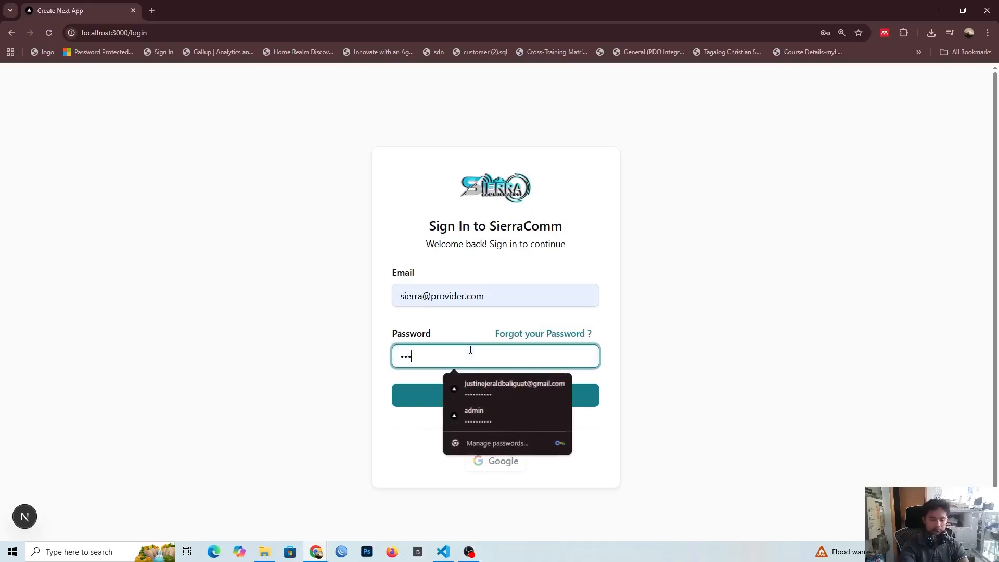
pyautogui.click(441, 403)
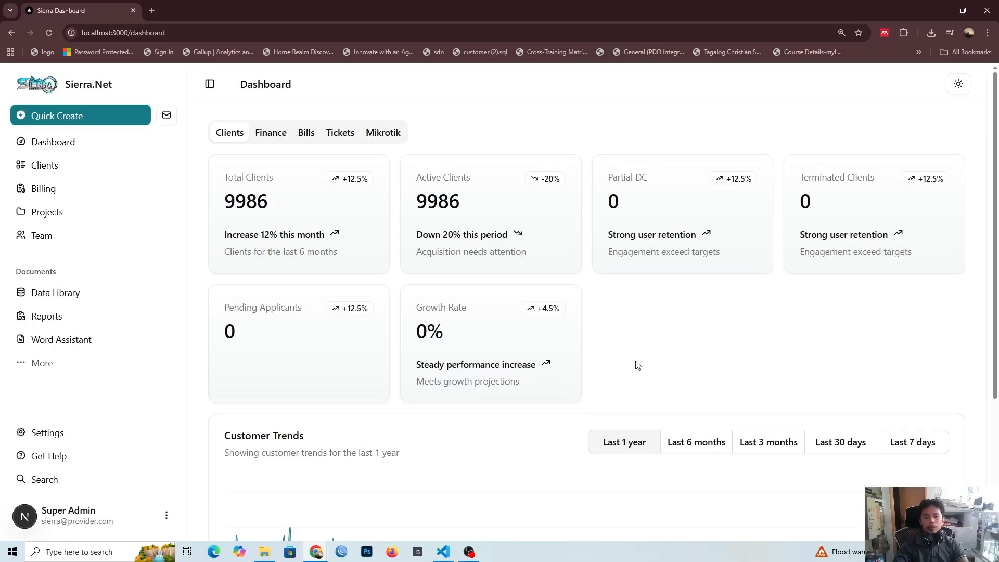
# Step: Preview the dashboard in the dark theme, return it to light, and view the remaining theme options
pyautogui.click(952, 91)
pyautogui.click(941, 130)
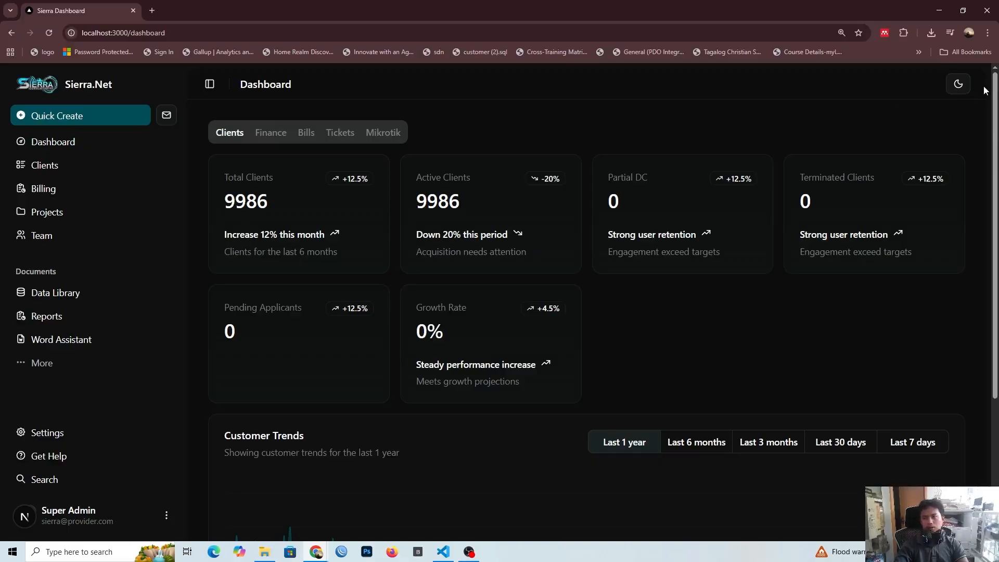
pyautogui.click(958, 84)
pyautogui.click(950, 109)
pyautogui.click(958, 84)
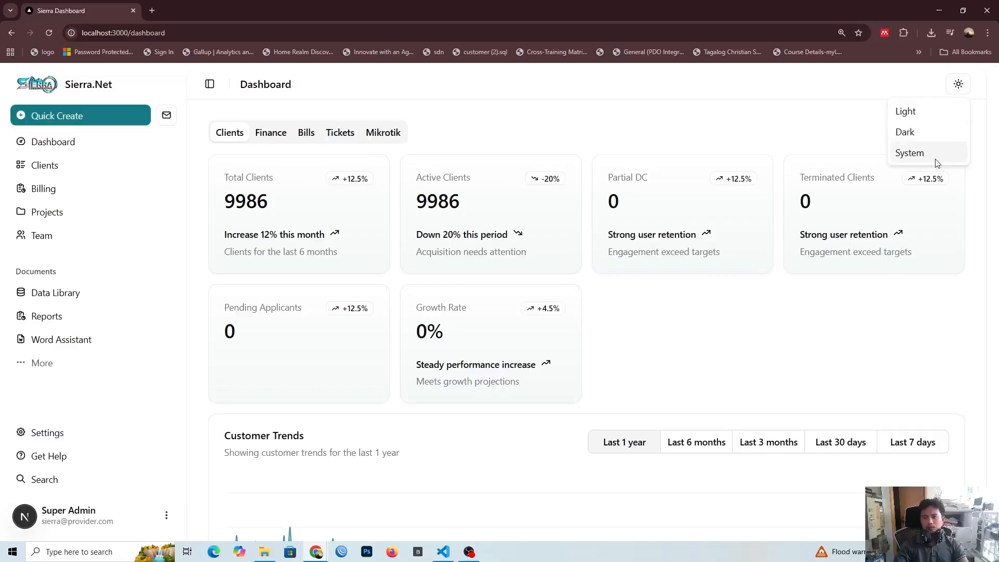
pyautogui.click(796, 109)
# Step: Examine the client summary cards and the last 1 year Customer Trends chart on the dashboard, dismissing the Facebook notification
pyautogui.scroll(-1, 551, 122)
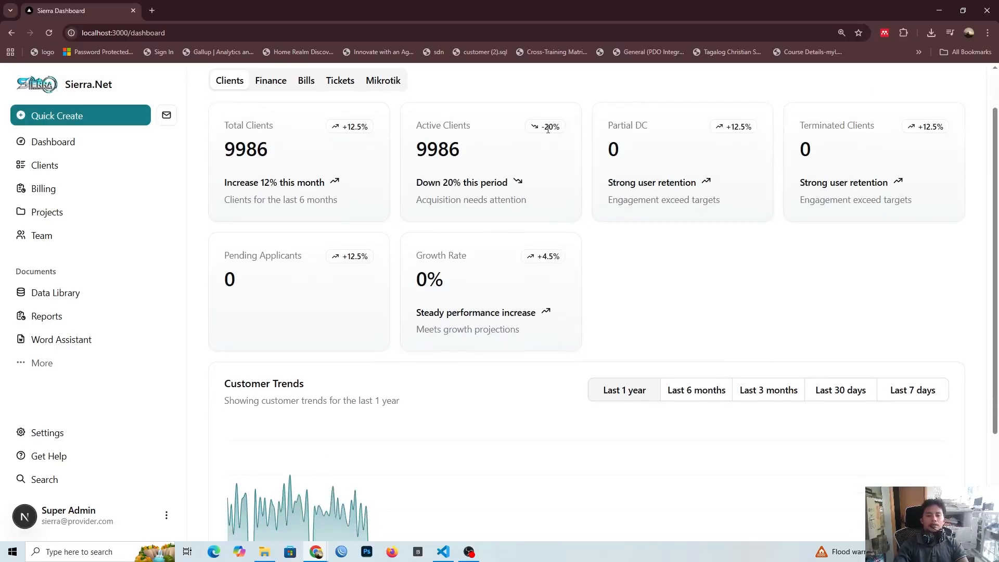
pyautogui.scroll(1, 548, 129)
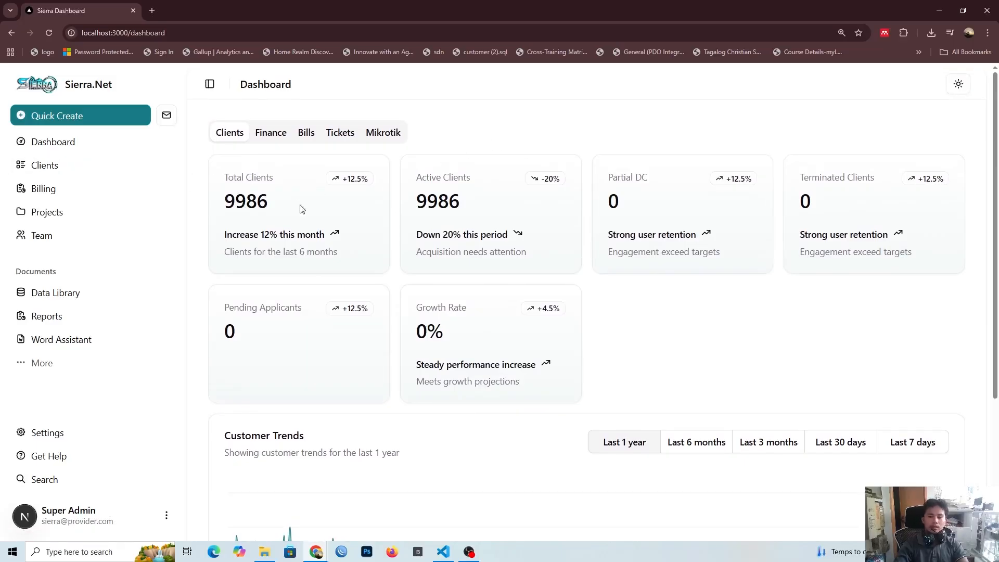
pyautogui.moveTo(651, 181); pyautogui.dragTo(610, 177)
pyautogui.click(622, 140)
pyautogui.scroll(-4, 519, 323)
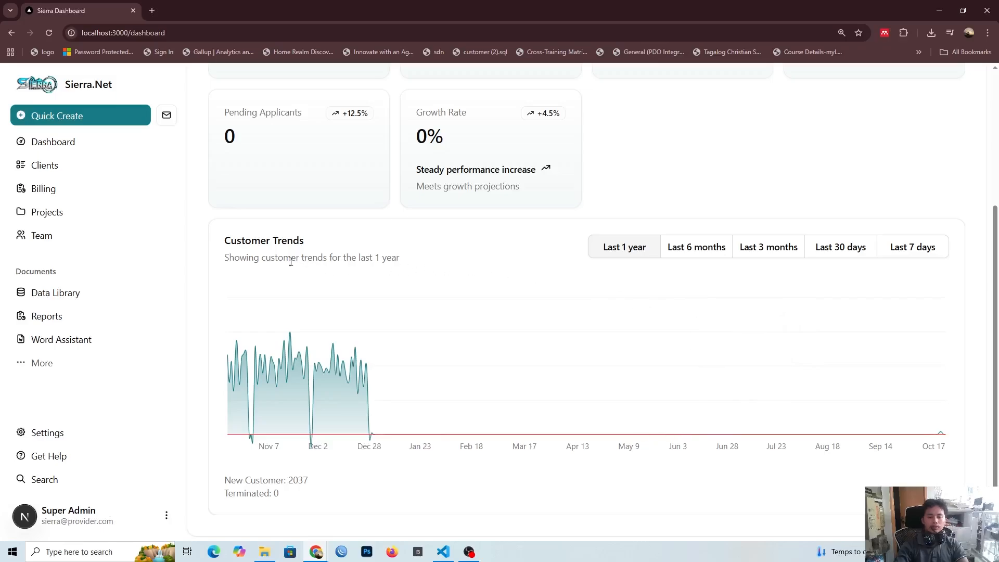
pyautogui.moveTo(227, 259); pyautogui.dragTo(401, 260)
pyautogui.click(403, 263)
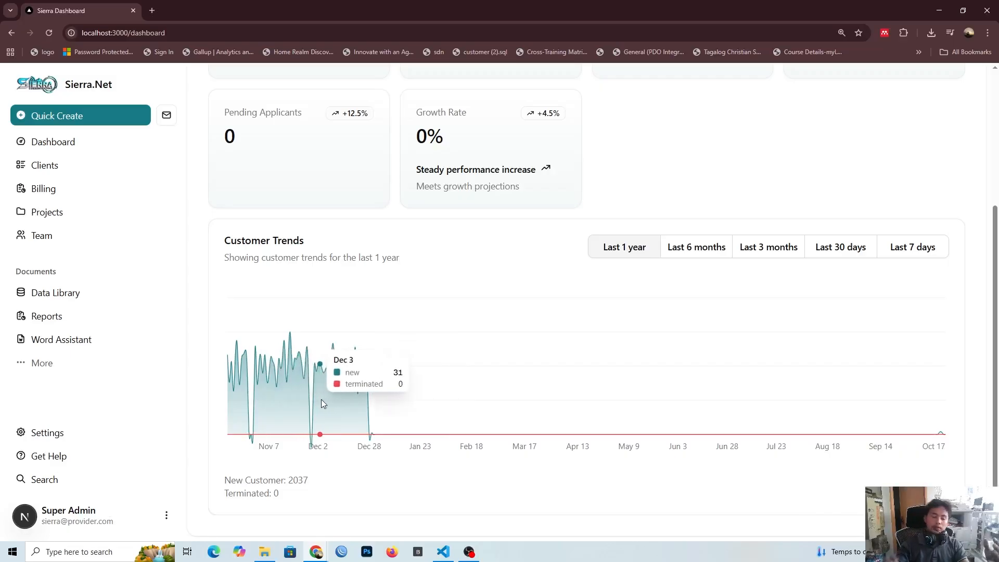
pyautogui.scroll(1, 312, 398)
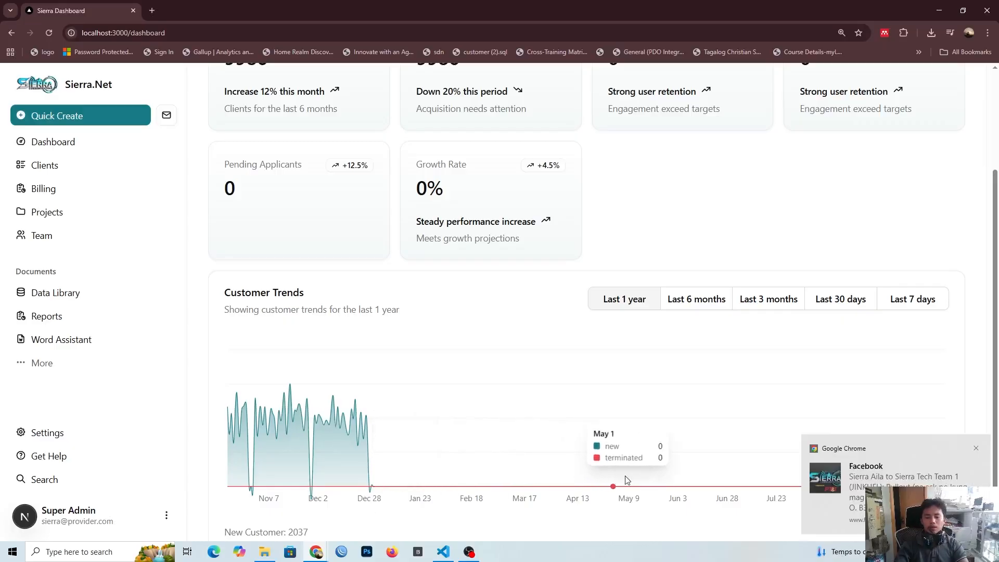
pyautogui.click(976, 449)
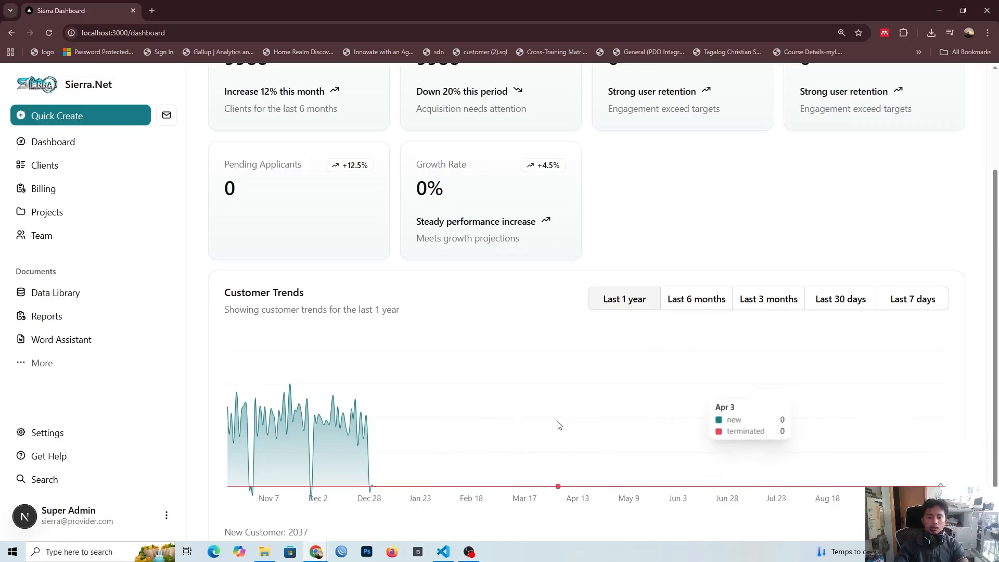
# Step: View the Customer Trends chart for the last 6 months, 3 months, 30 days and 7 days
pyautogui.scroll(3, 574, 389)
pyautogui.scroll(-4, 598, 322)
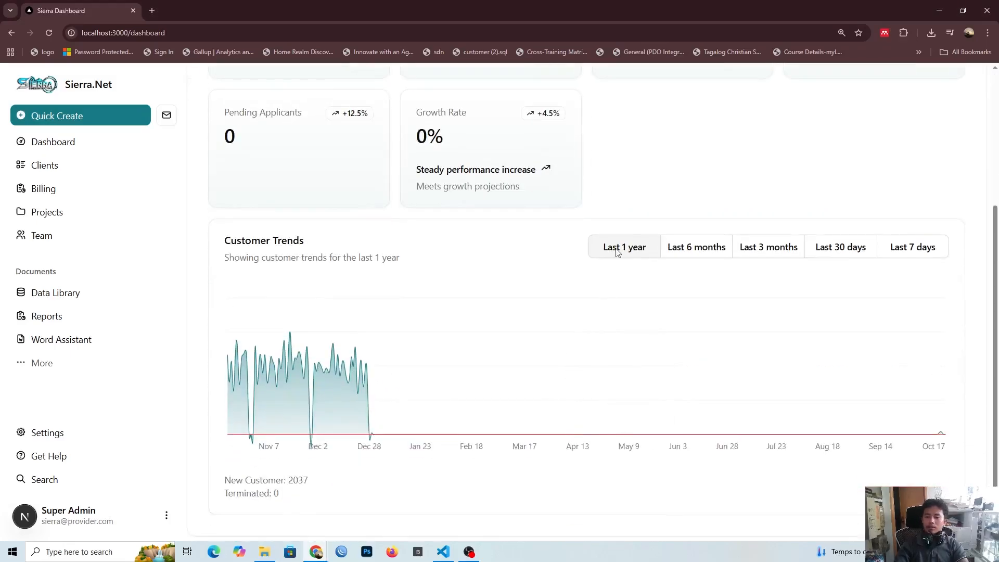
pyautogui.click(674, 254)
pyautogui.click(765, 251)
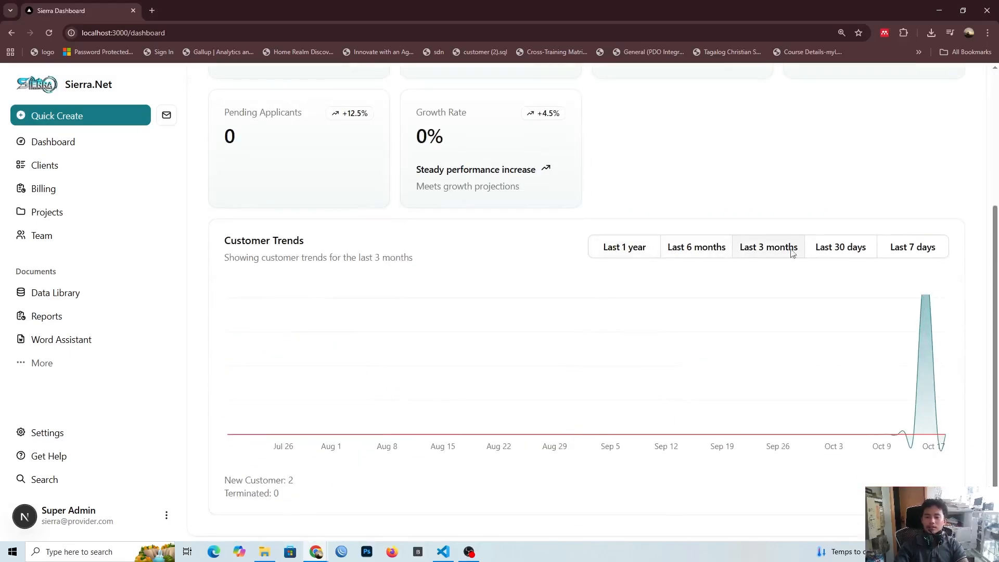
pyautogui.click(827, 249)
pyautogui.click(885, 248)
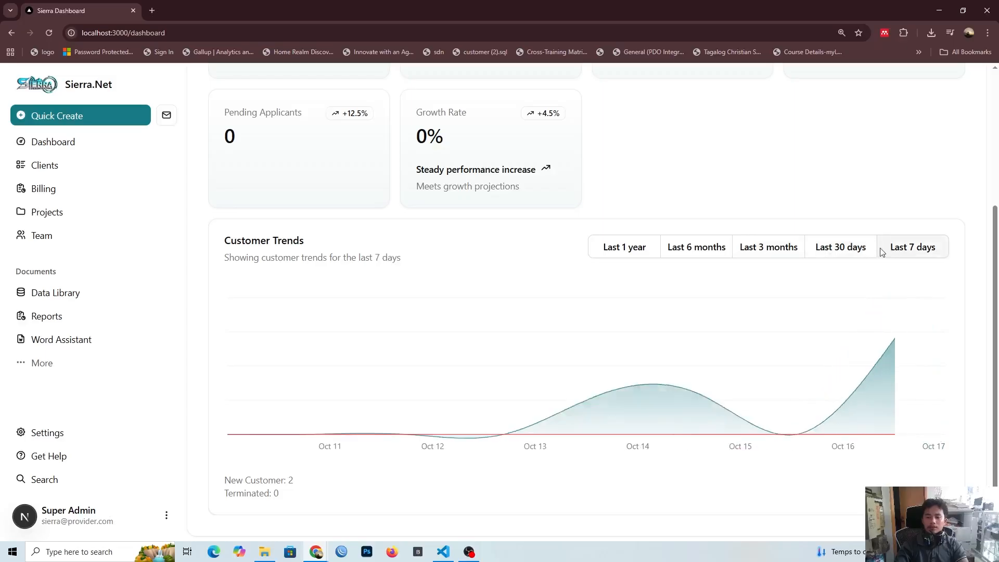
# Step: Open the dashboard's Finance view and examine its summary cards, including Avg Revenue/Client and Total Invoices
pyautogui.scroll(4, 859, 261)
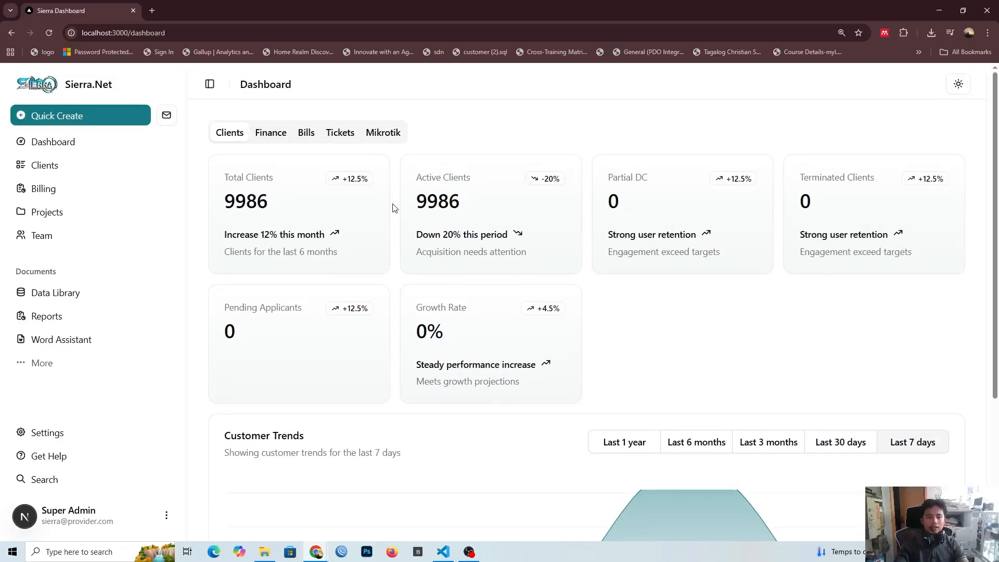
pyautogui.click(277, 135)
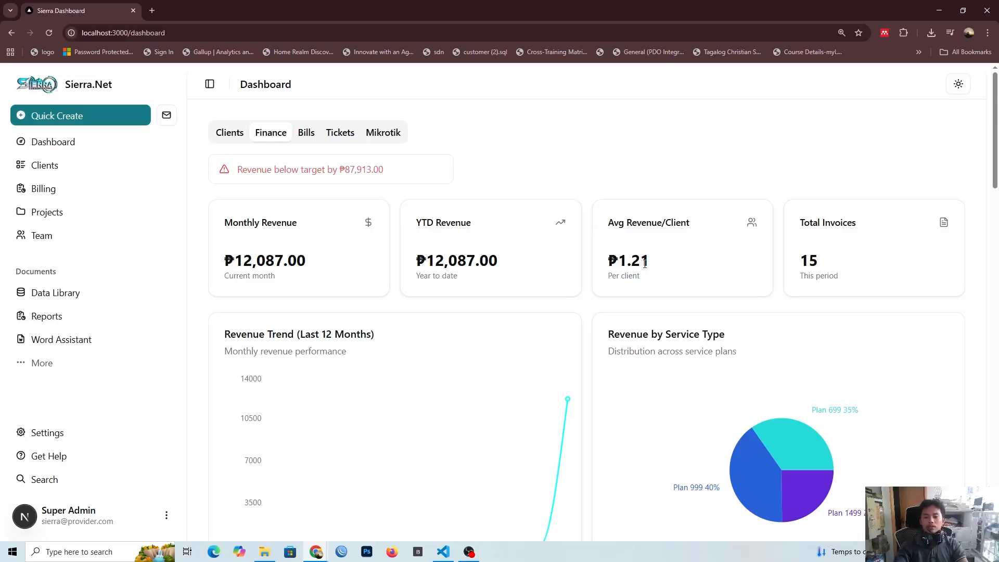
pyautogui.moveTo(655, 265); pyautogui.dragTo(616, 263)
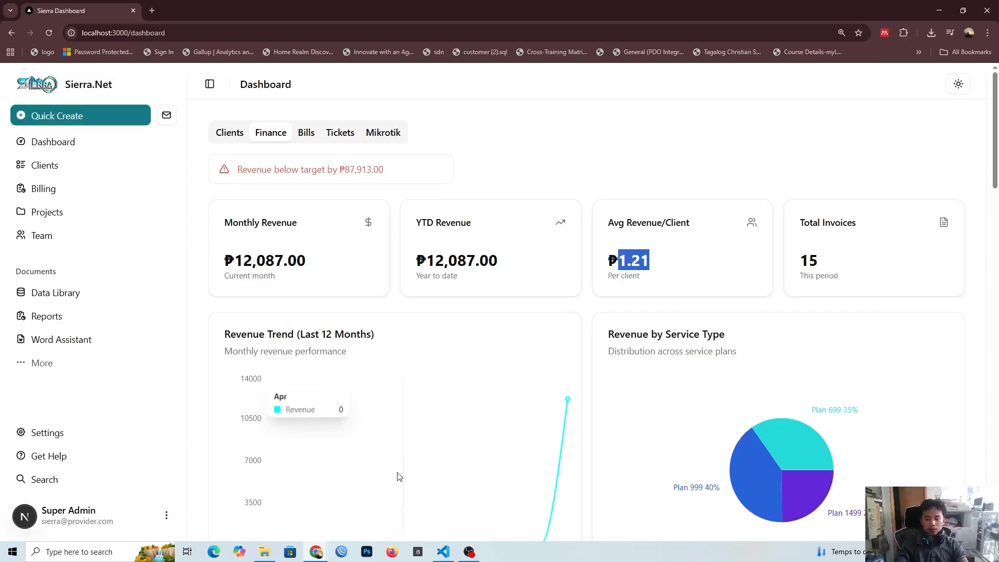
pyautogui.click(469, 551)
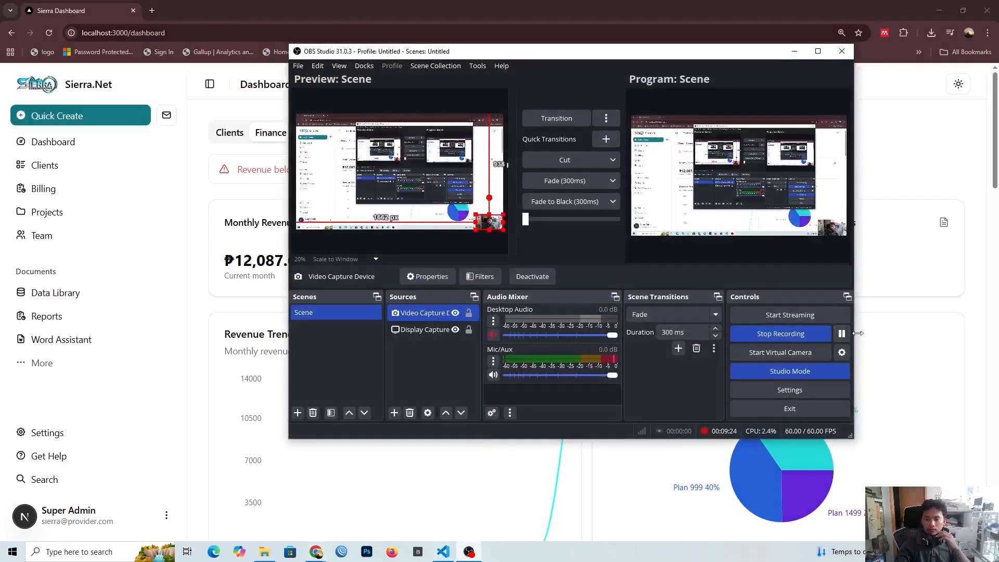
pyautogui.click(879, 300)
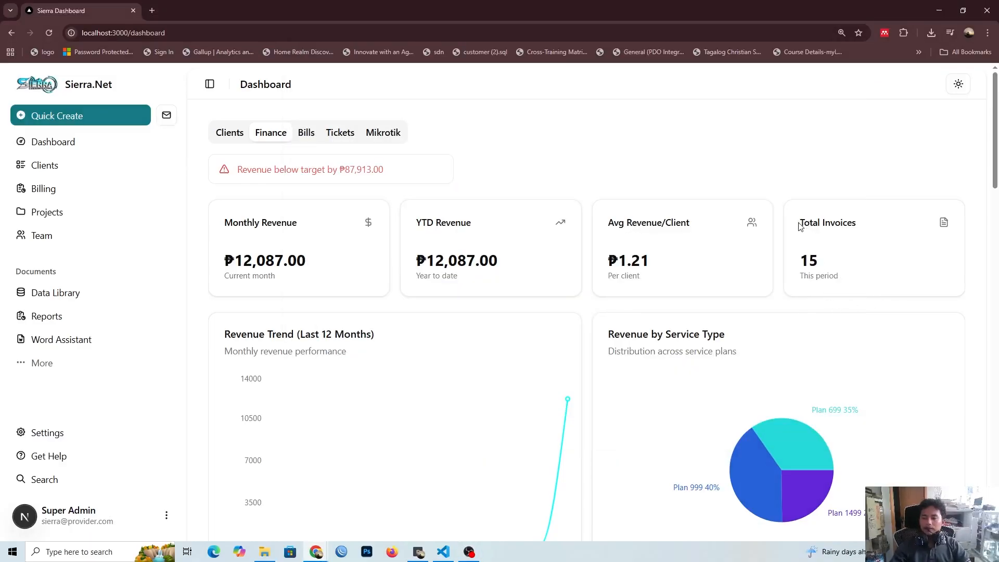
pyautogui.moveTo(799, 225); pyautogui.dragTo(860, 222)
pyautogui.click(805, 262)
pyautogui.doubleClick(813, 267)
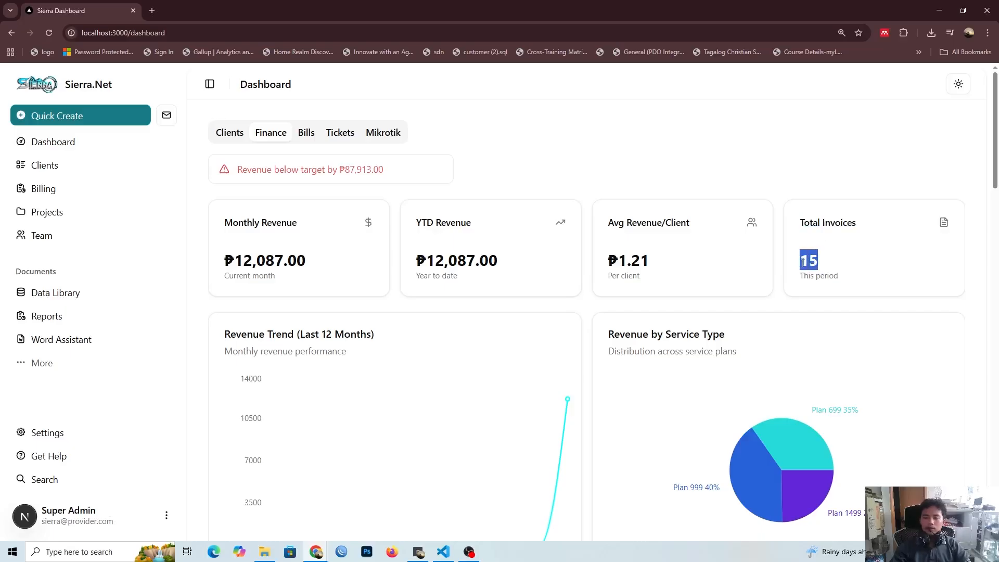
pyautogui.click(792, 275)
# Step: Examine the Revenue Trend (Last 12 Months) chart and the plan shares in Revenue by Service Type
pyautogui.scroll(-1, 786, 281)
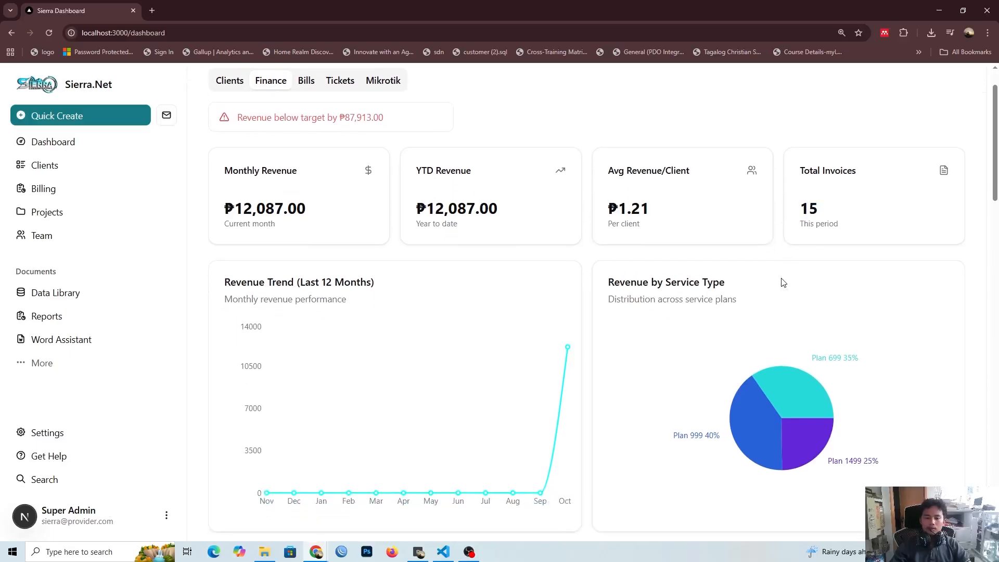
pyautogui.scroll(-1, 500, 312)
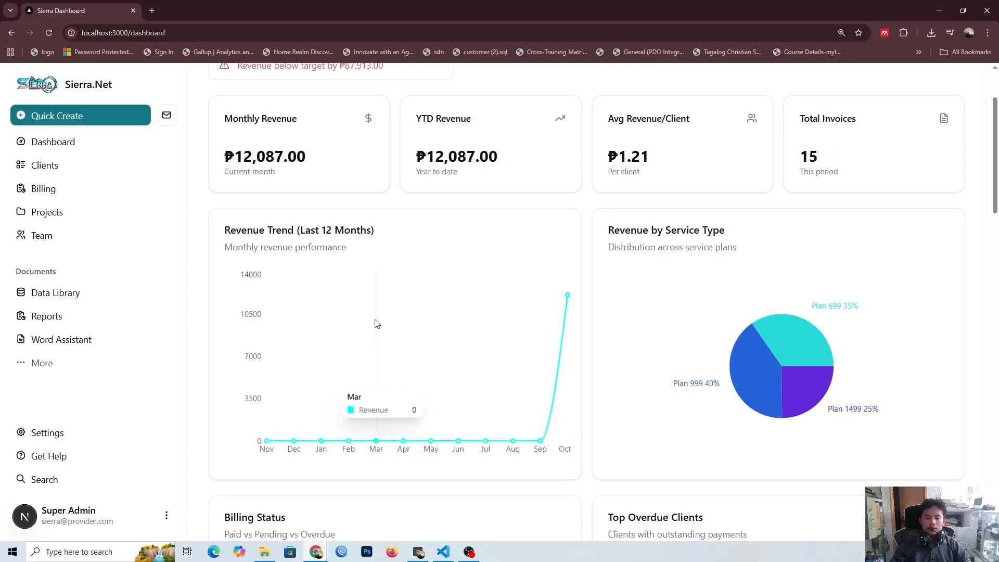
pyautogui.moveTo(568, 296)
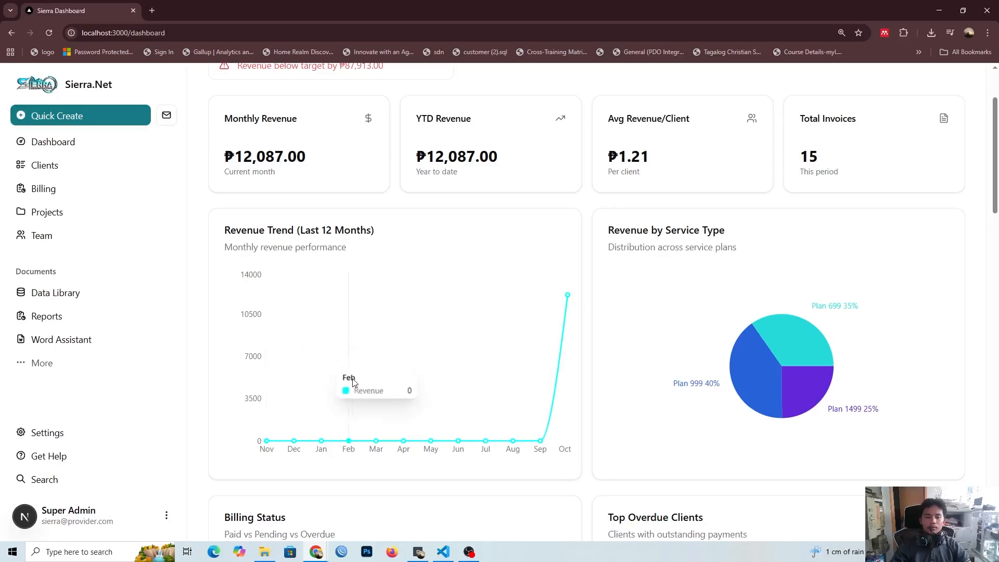
pyautogui.scroll(-1, 359, 370)
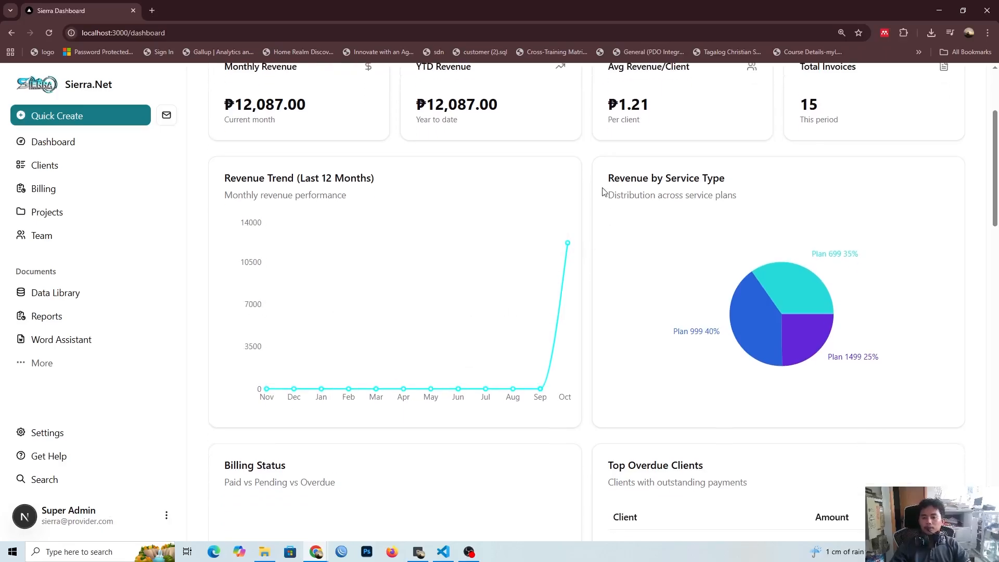
pyautogui.moveTo(799, 270)
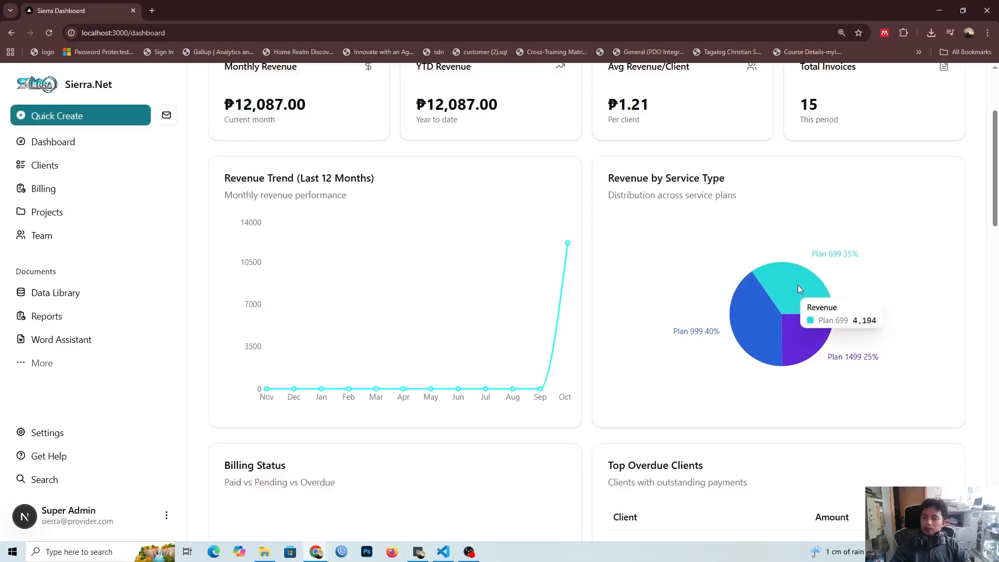
pyautogui.moveTo(740, 331)
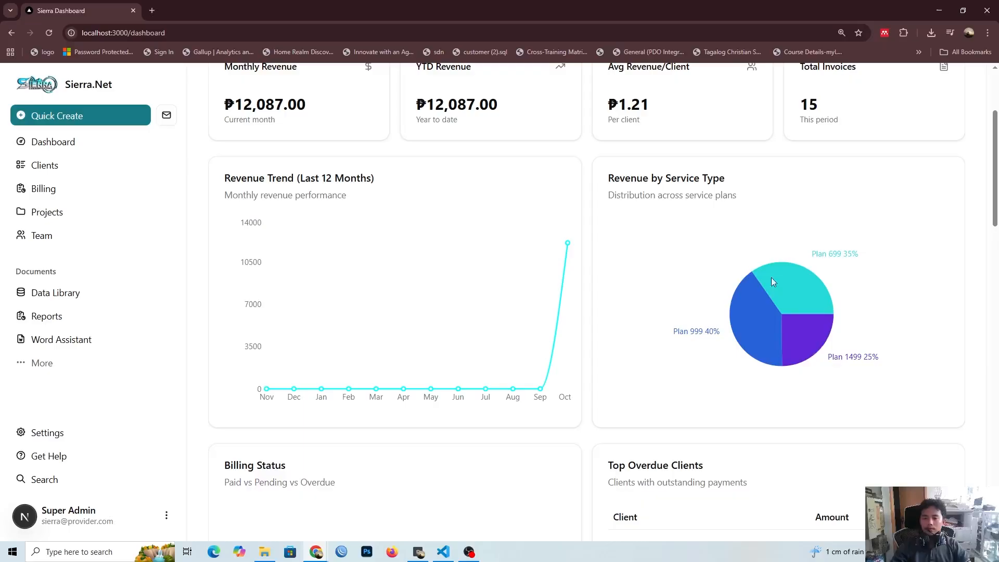
# Step: Review the Billing Status chart and the Top Overdue Clients table in the Finance view
pyautogui.scroll(-5, 757, 307)
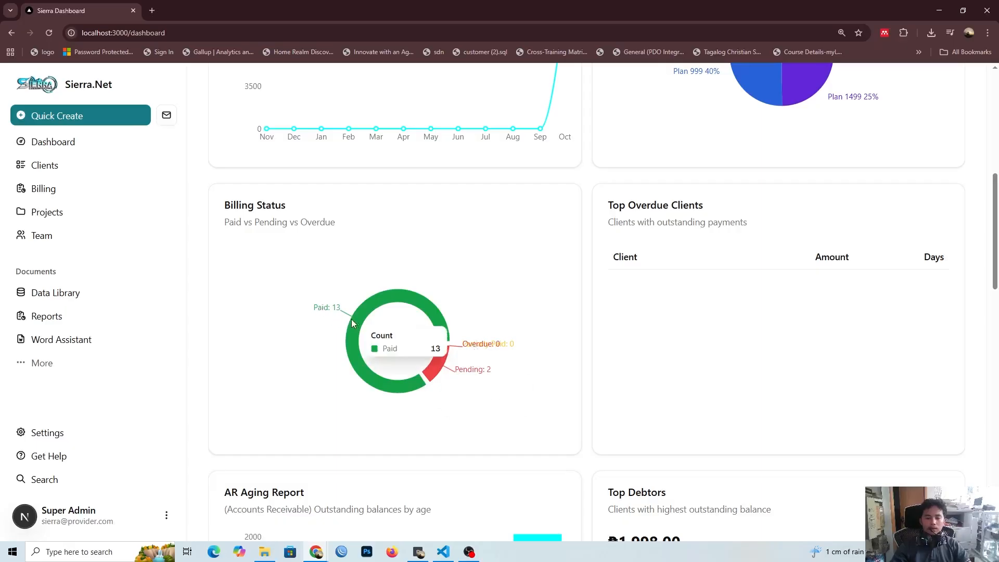
pyautogui.scroll(-2, 520, 343)
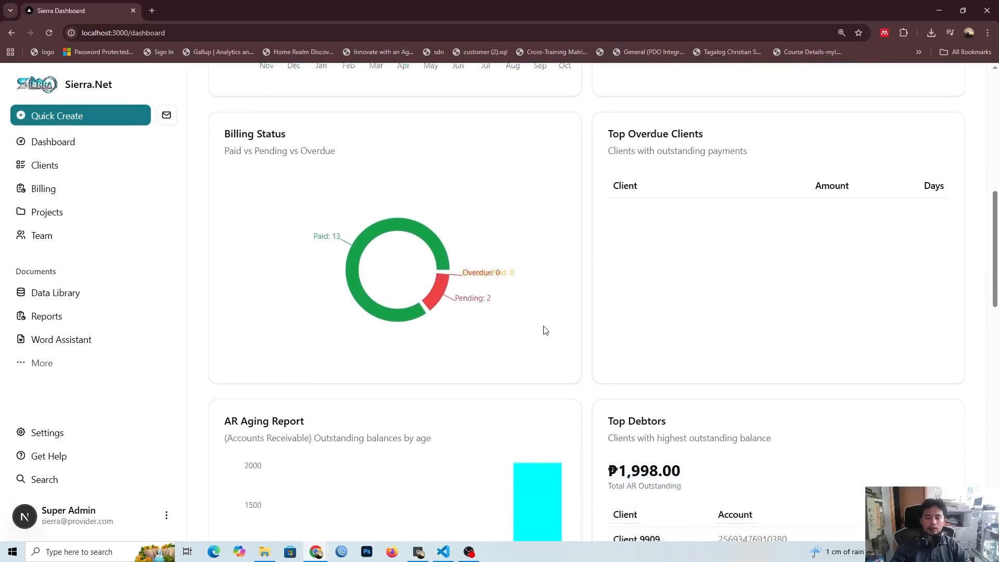
pyautogui.scroll(2, 571, 312)
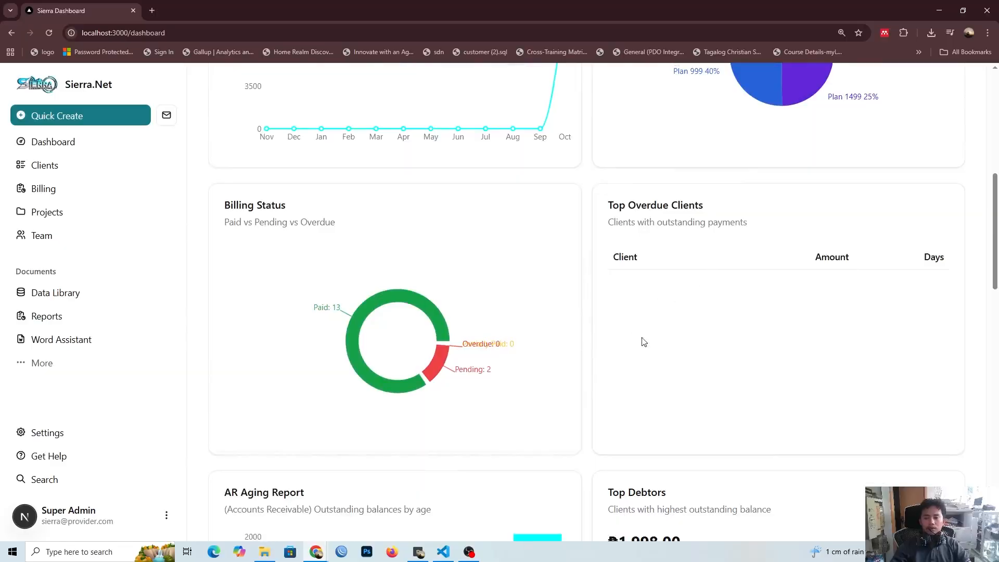
pyautogui.scroll(-1, 642, 341)
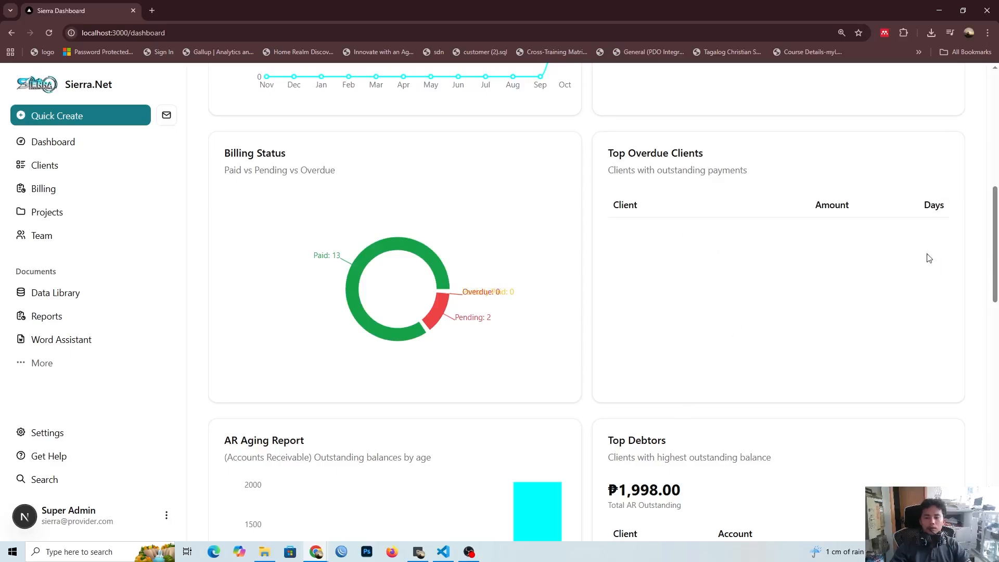
# Step: Examine the AR Aging Report's amounts across its age ranges, including the Not yet due bar
pyautogui.scroll(-6, 875, 304)
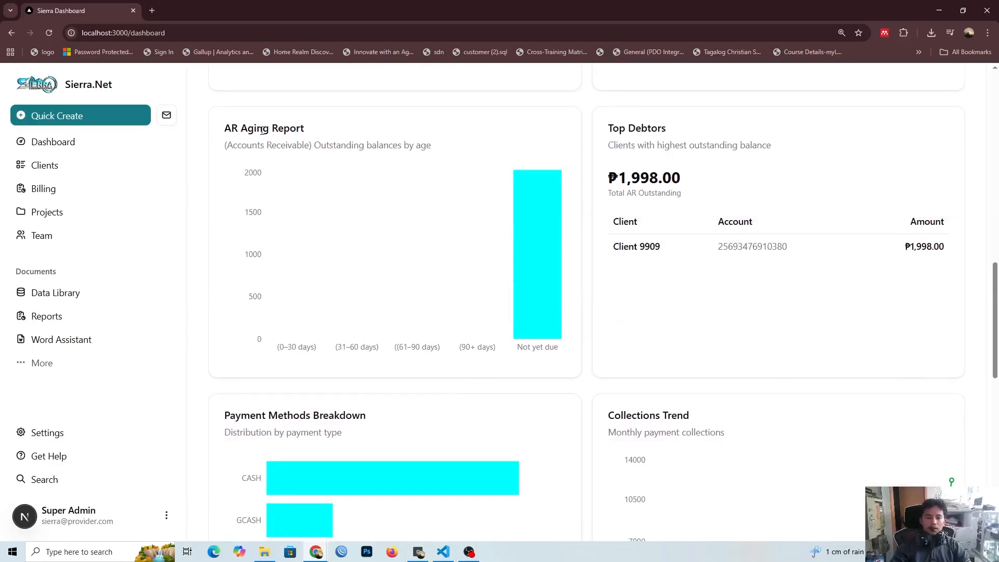
pyautogui.moveTo(288, 294)
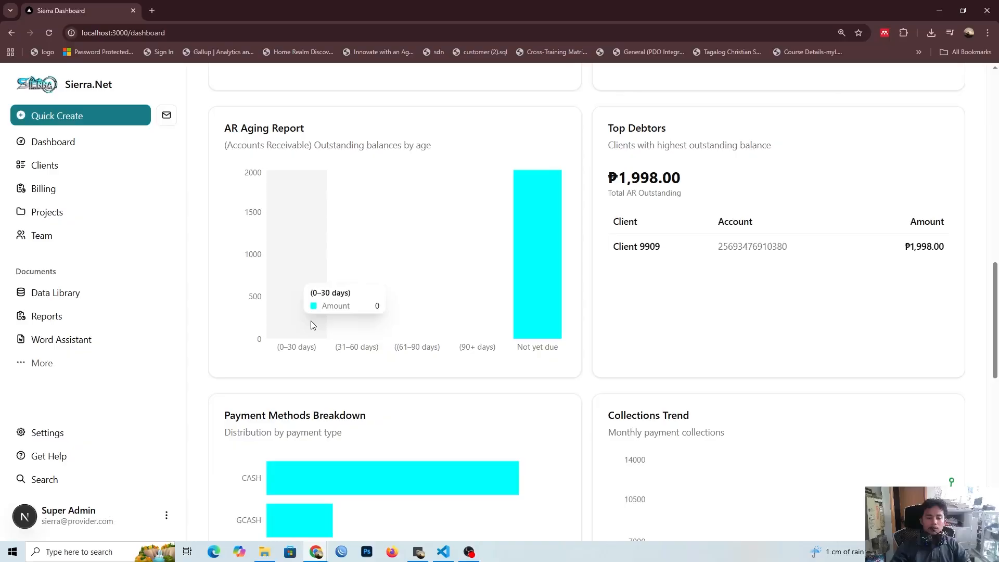
pyautogui.moveTo(336, 322)
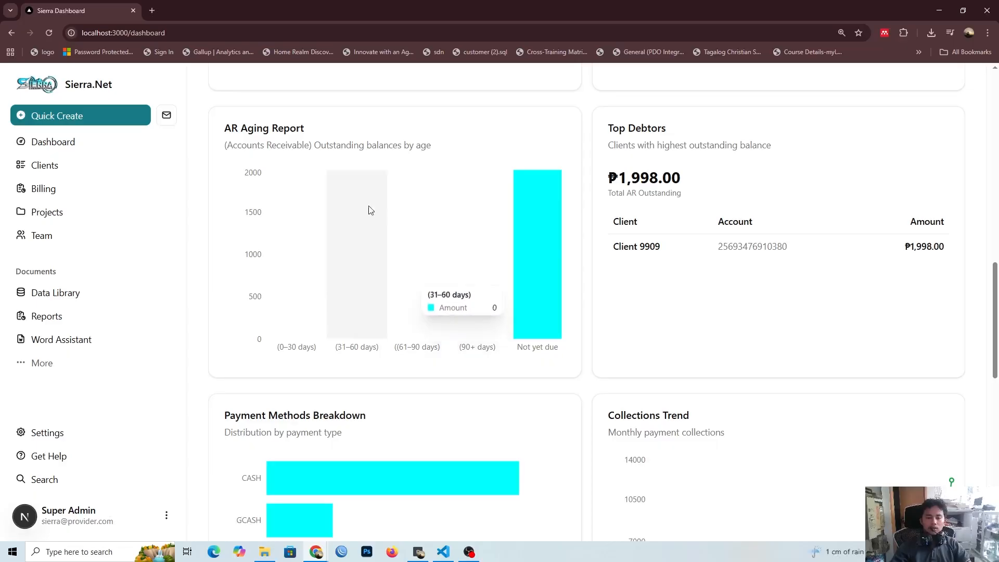
pyautogui.moveTo(478, 258)
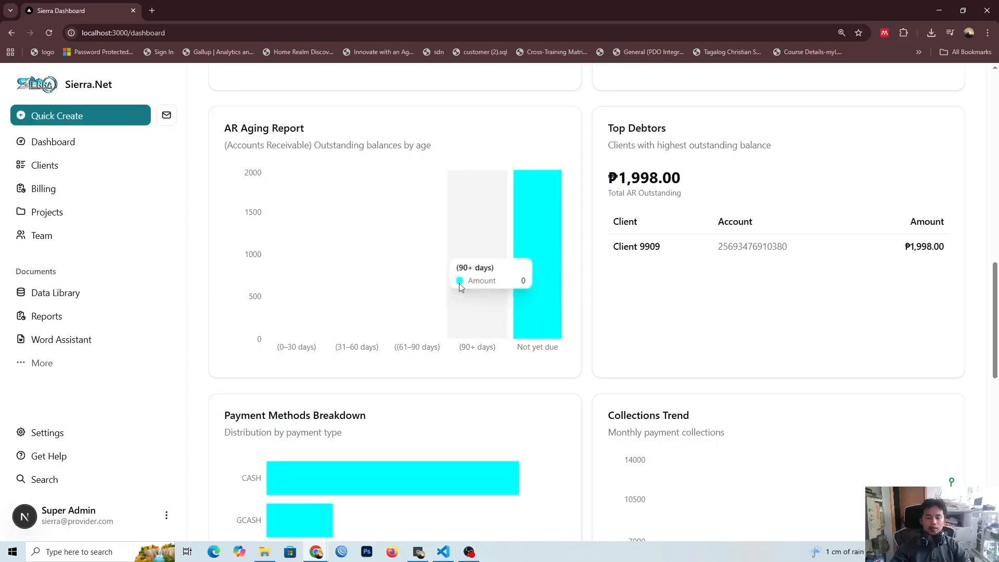
pyautogui.scroll(-1, 468, 276)
pyautogui.scroll(1, 543, 219)
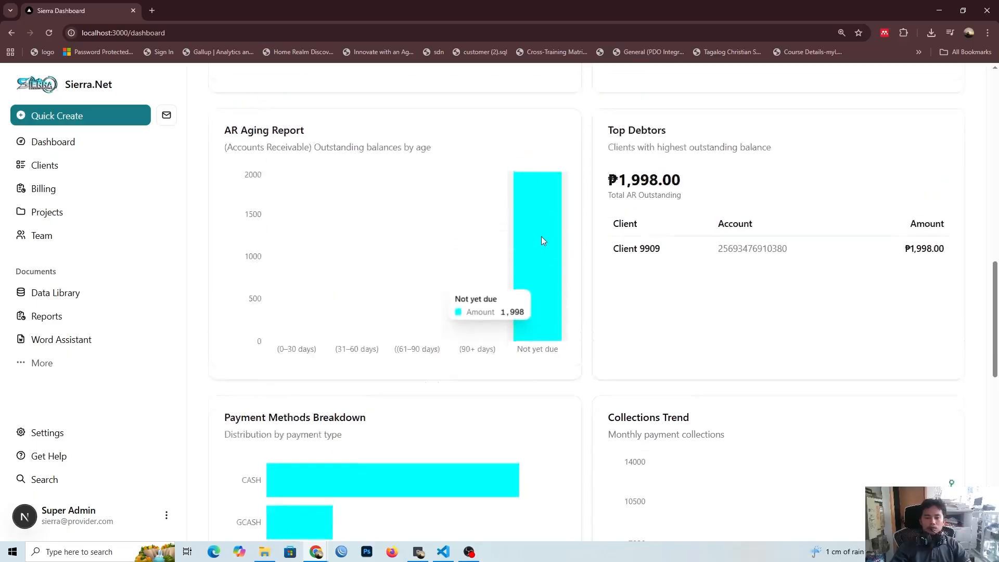
pyautogui.scroll(1, 541, 237)
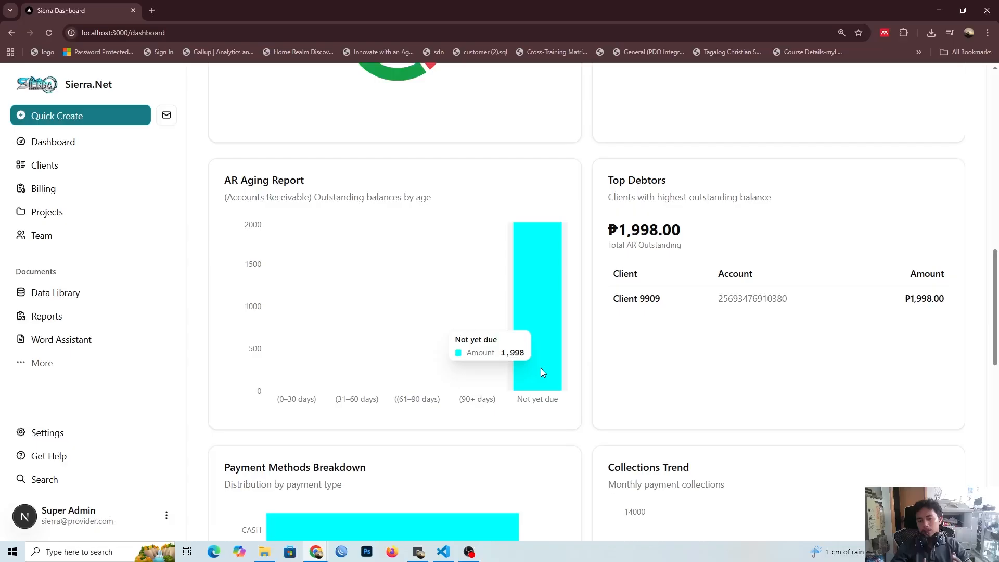
pyautogui.scroll(-1, 318, 297)
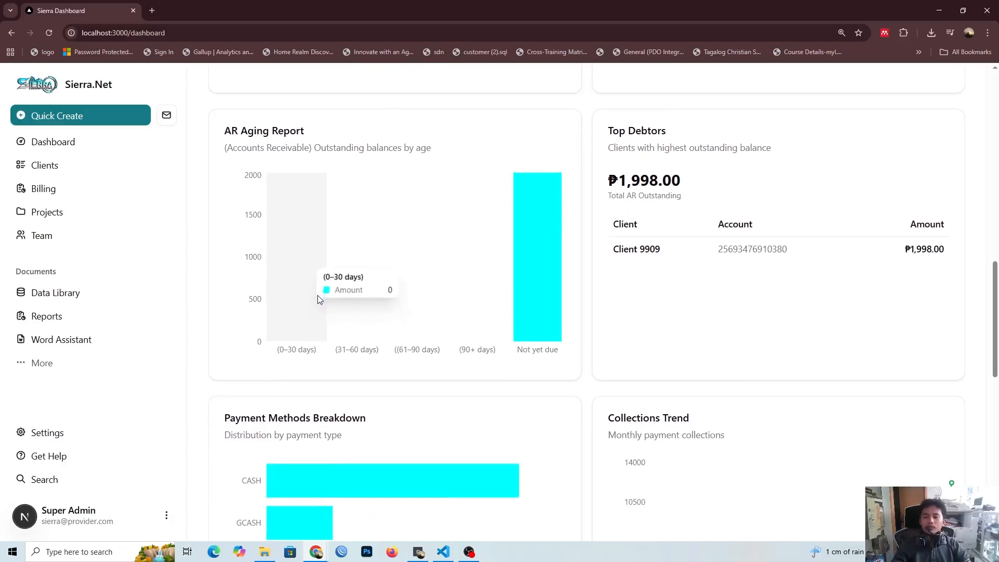
pyautogui.scroll(7, 622, 174)
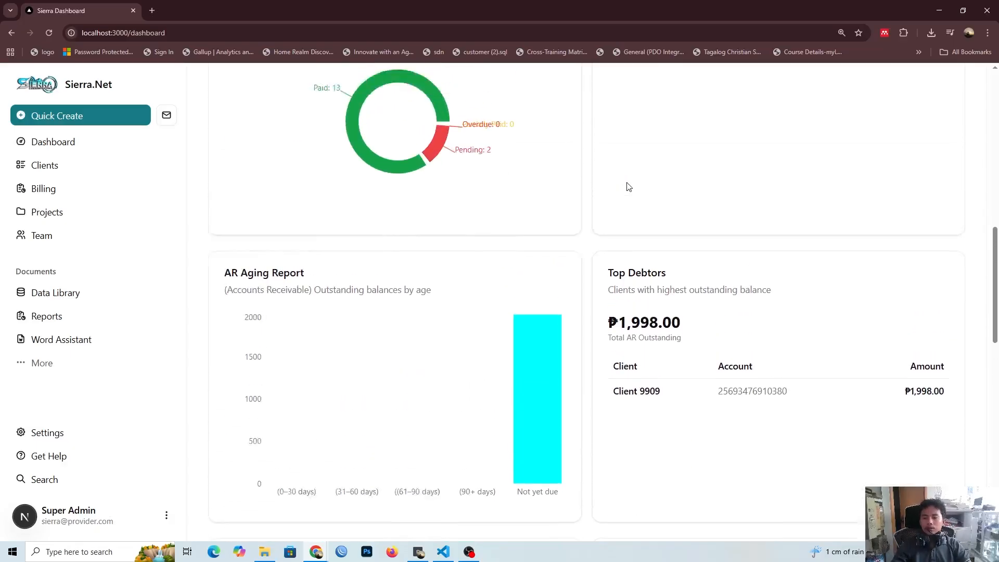
# Step: Review the Top Debtors card, checking the total AR outstanding and the listed client's account and amount
pyautogui.scroll(-5, 628, 186)
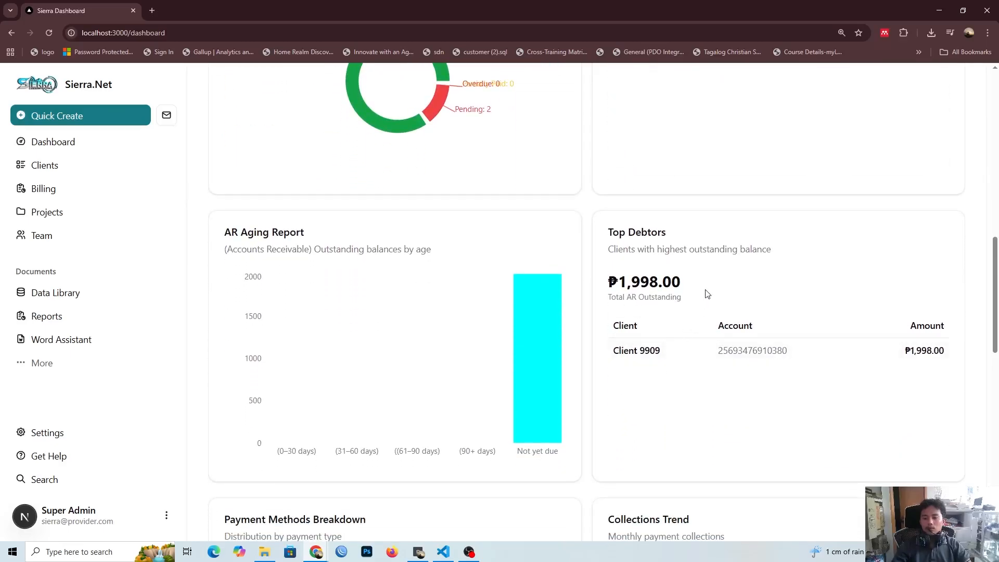
pyautogui.scroll(-3, 706, 294)
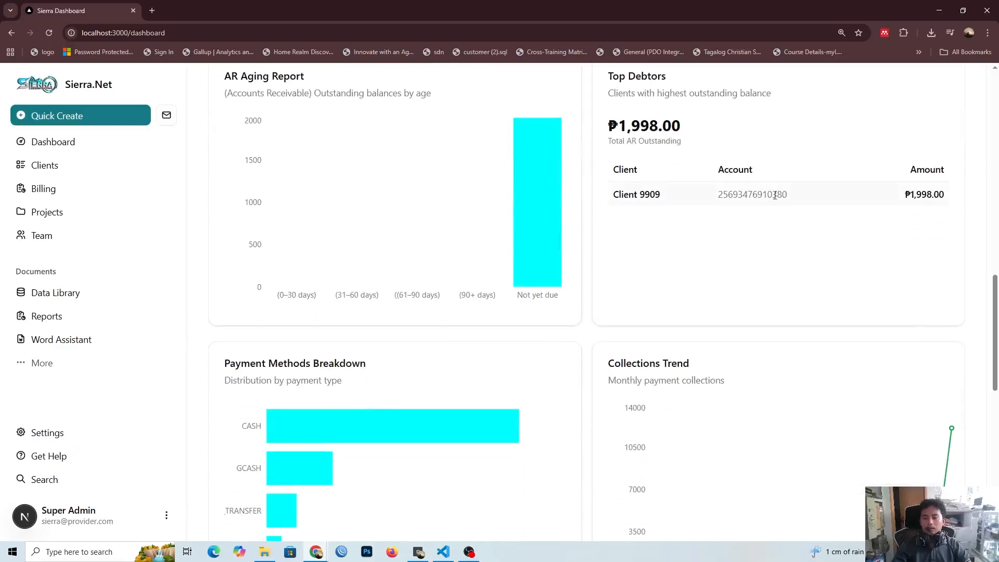
pyautogui.moveTo(913, 193); pyautogui.dragTo(935, 196)
pyautogui.click(914, 239)
pyautogui.scroll(2, 755, 317)
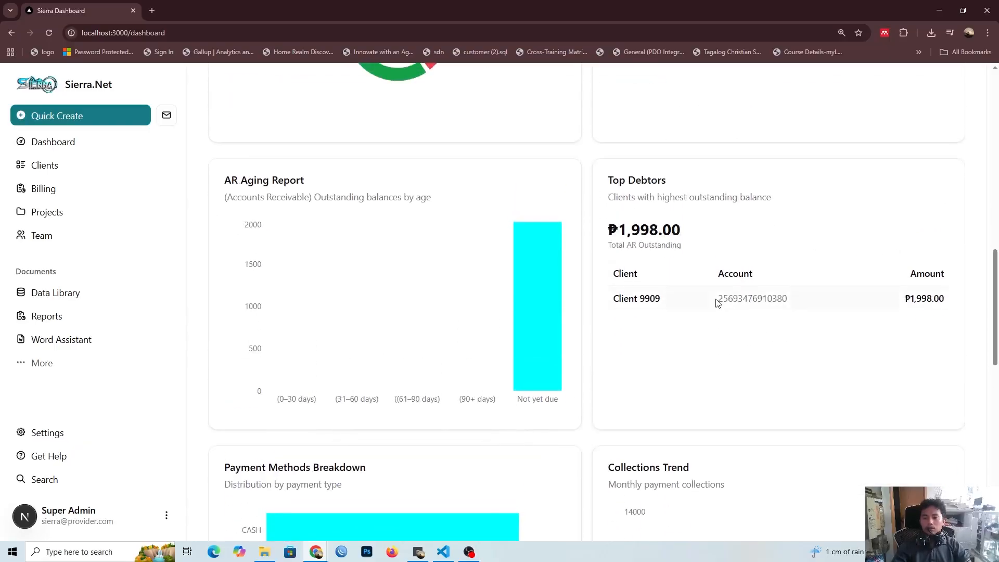
pyautogui.scroll(-1, 716, 332)
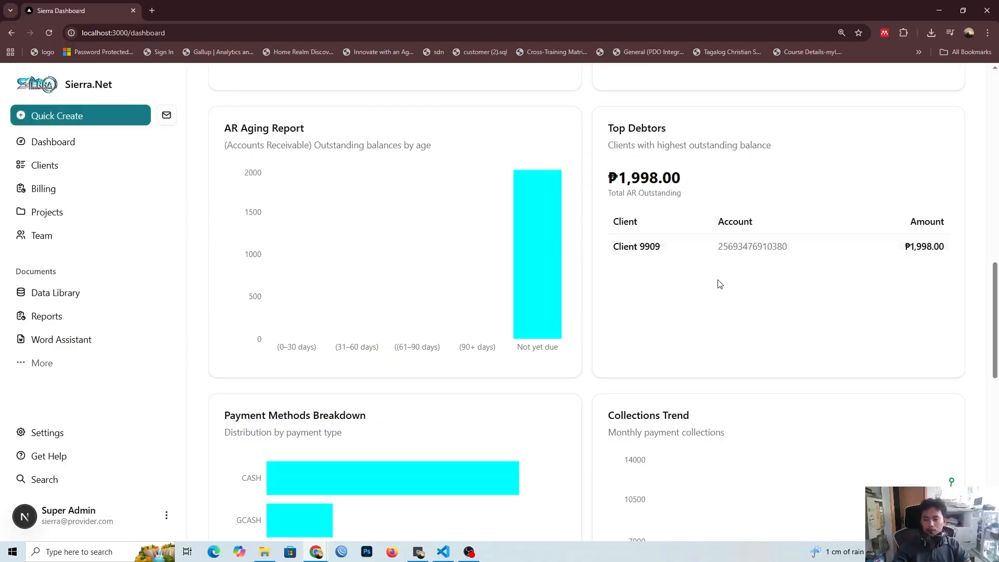
pyautogui.scroll(2, 716, 312)
pyautogui.scroll(-2, 711, 348)
# Step: Inspect the CASH and GCASH amounts in Payment Methods Breakdown, and view the Collections Trend chart
pyautogui.scroll(-3, 692, 328)
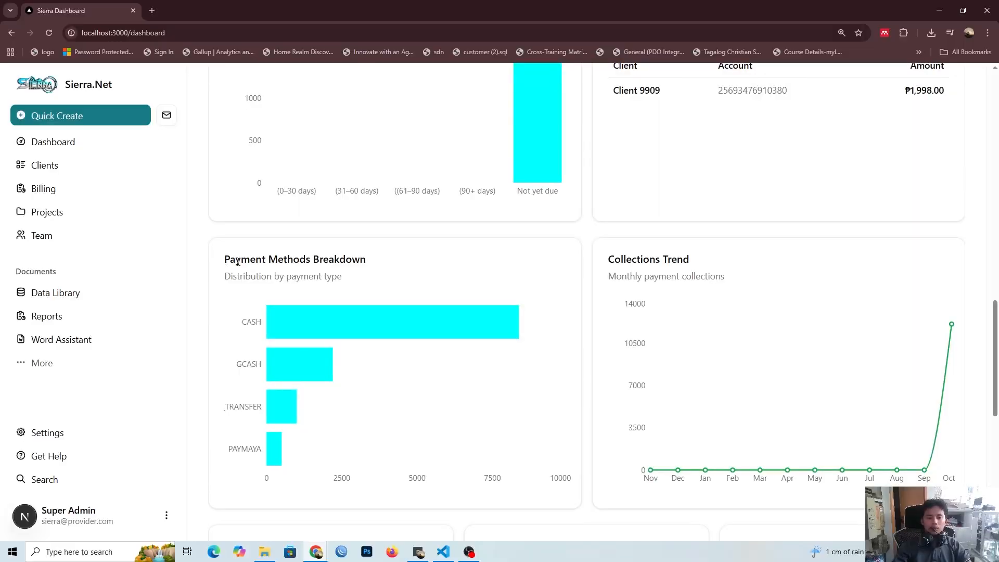
pyautogui.scroll(-1, 245, 283)
pyautogui.moveTo(328, 282)
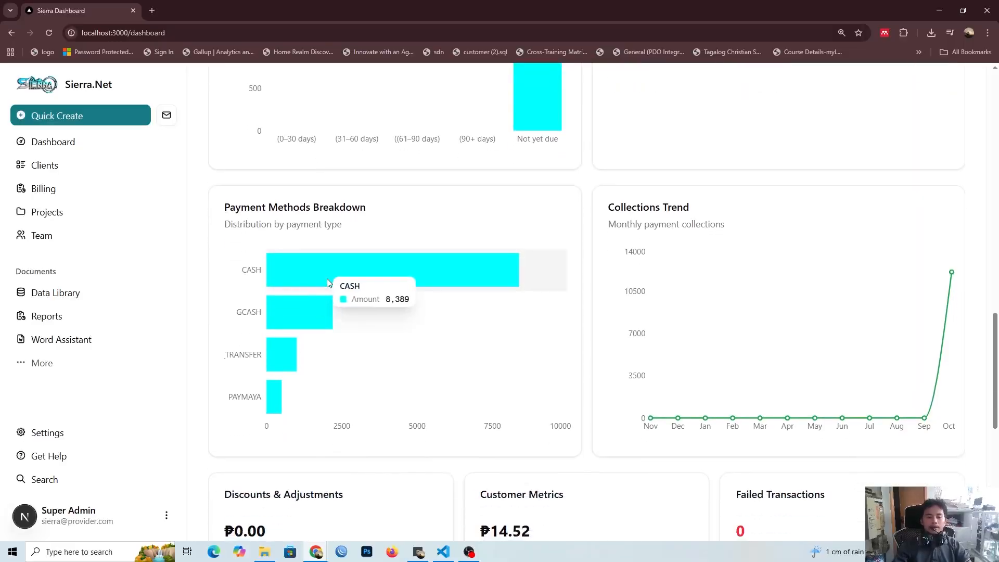
pyautogui.moveTo(313, 305)
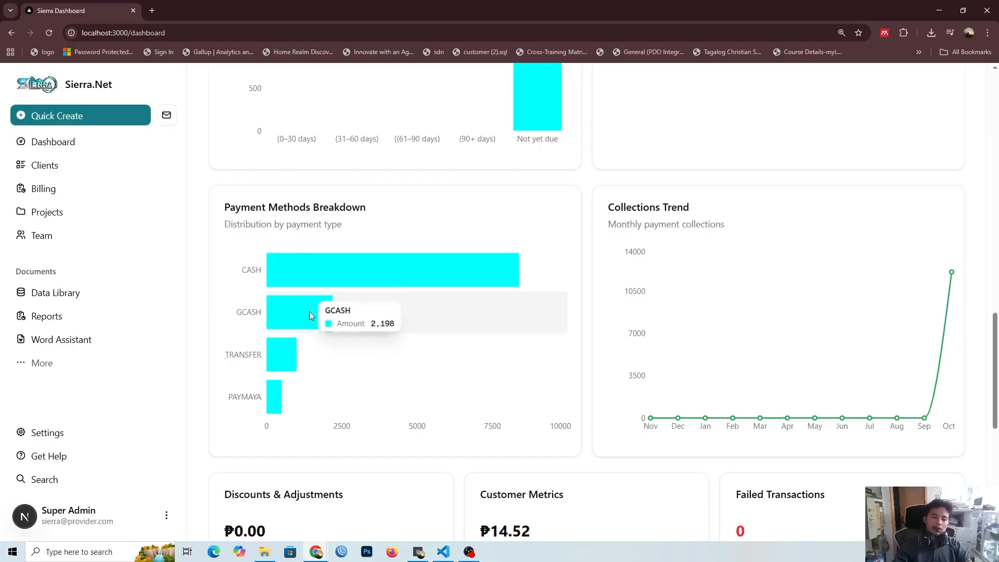
pyautogui.scroll(-1, 715, 223)
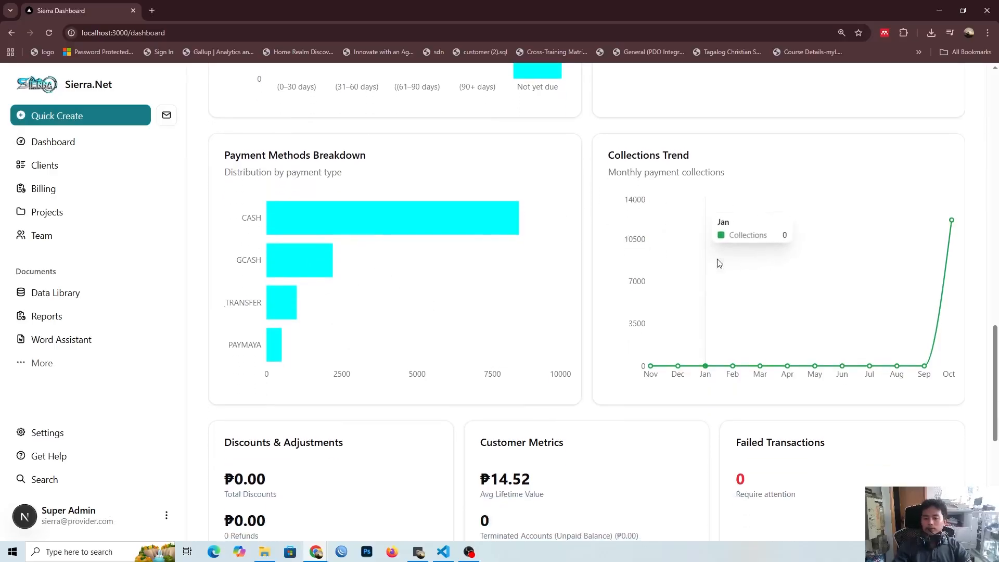
# Step: Review the October collections point, the Customer Metrics average lifetime value, and the New vs Returning Clients Billing Trend chart
pyautogui.moveTo(951, 224)
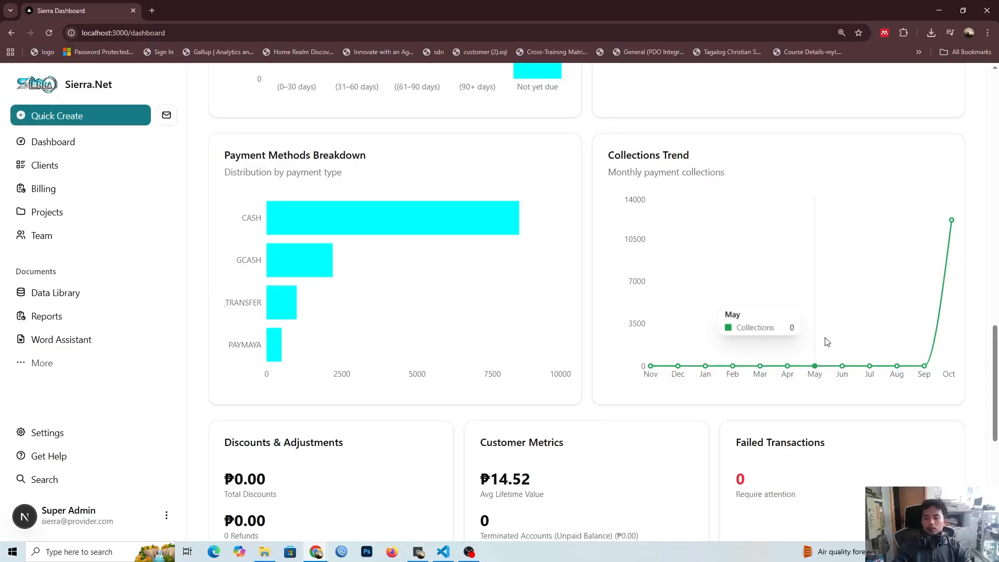
pyautogui.scroll(-1, 983, 344)
pyautogui.scroll(-4, 983, 343)
pyautogui.scroll(-1, 323, 230)
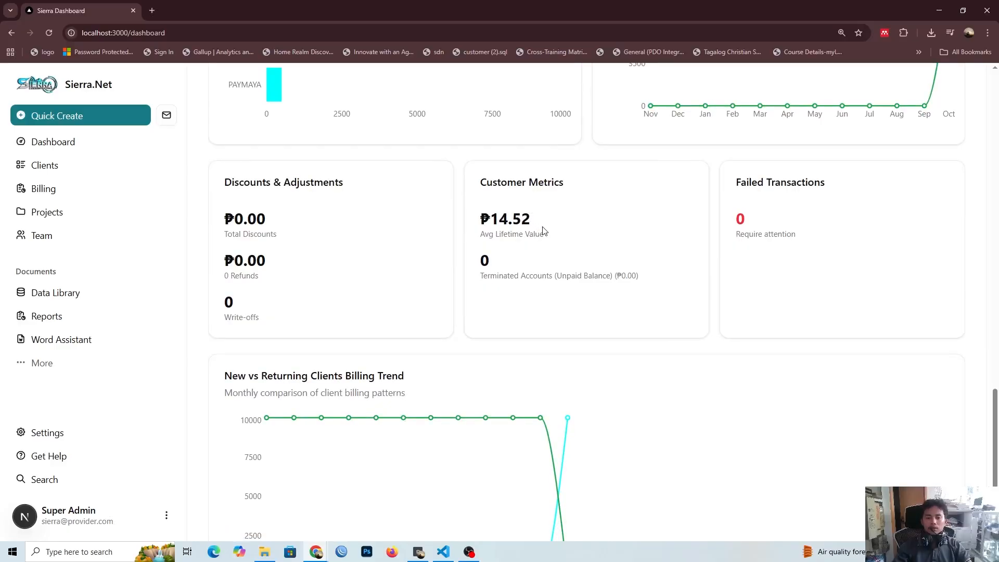
pyautogui.moveTo(530, 221); pyautogui.dragTo(490, 220)
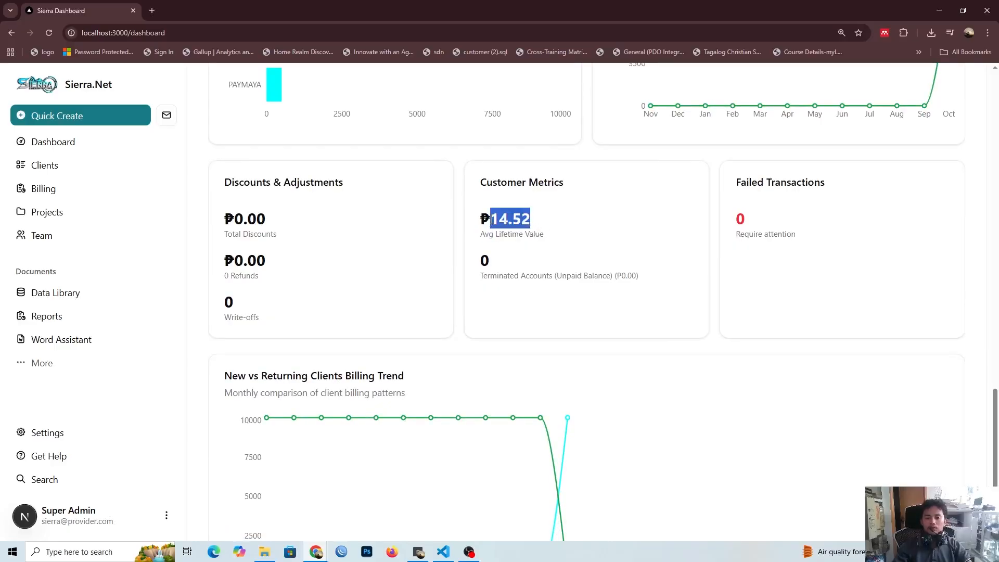
pyautogui.scroll(-2, 535, 298)
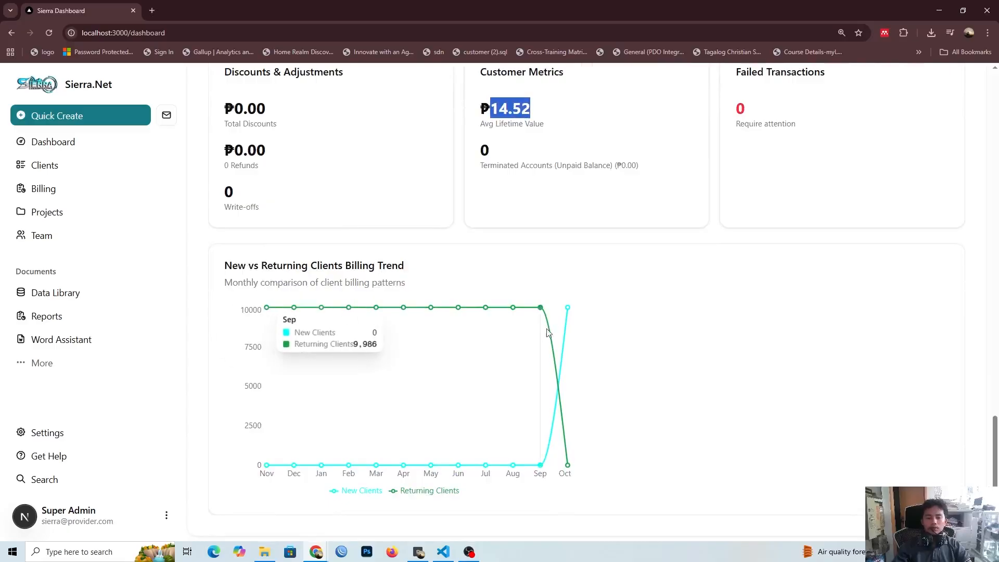
pyautogui.scroll(4, 572, 323)
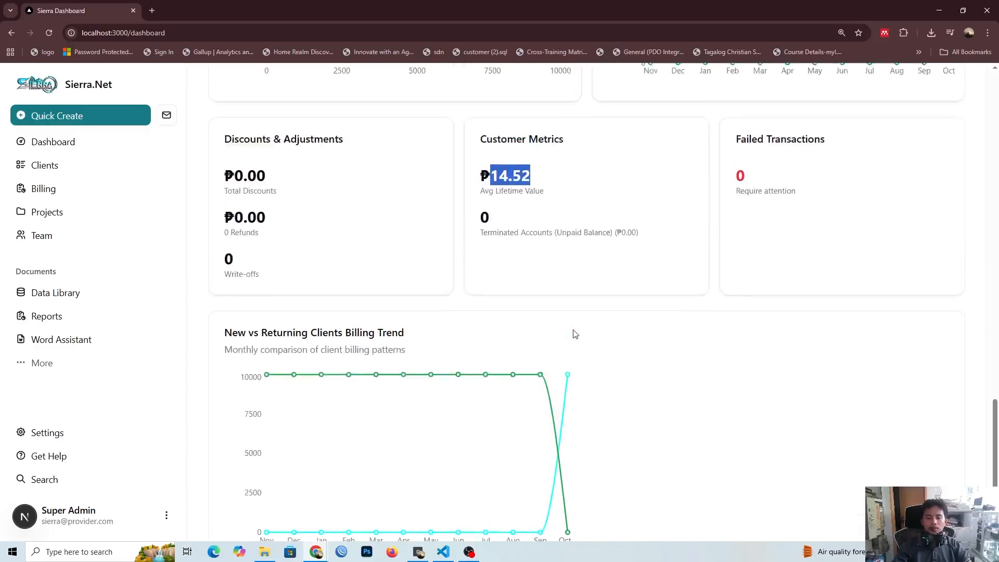
# Step: View the Bills and Tickets sections of the dashboard
pyautogui.moveTo(993, 377); pyautogui.dragTo(993, 286)
pyautogui.scroll(10, 993, 286)
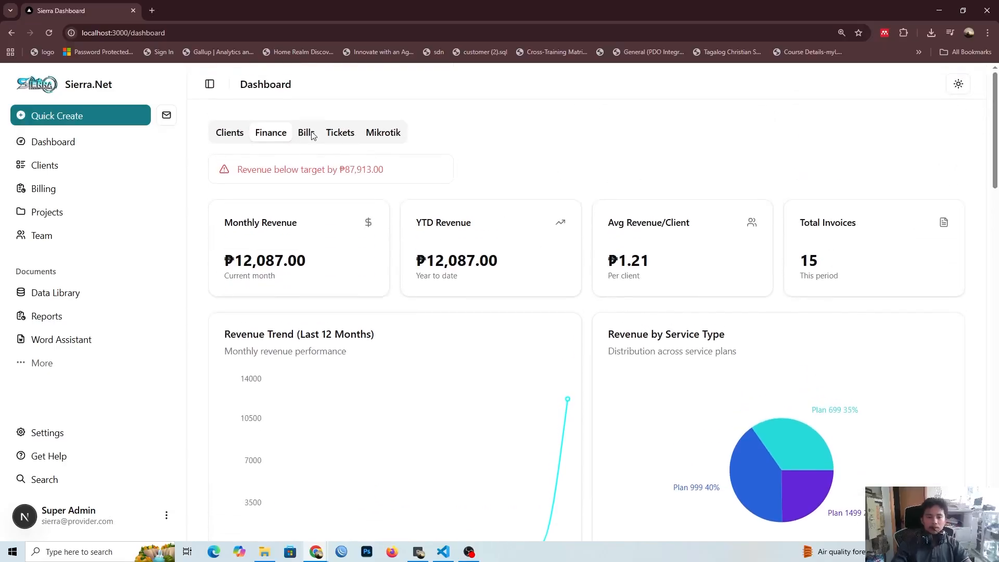
pyautogui.click(312, 134)
pyautogui.click(327, 133)
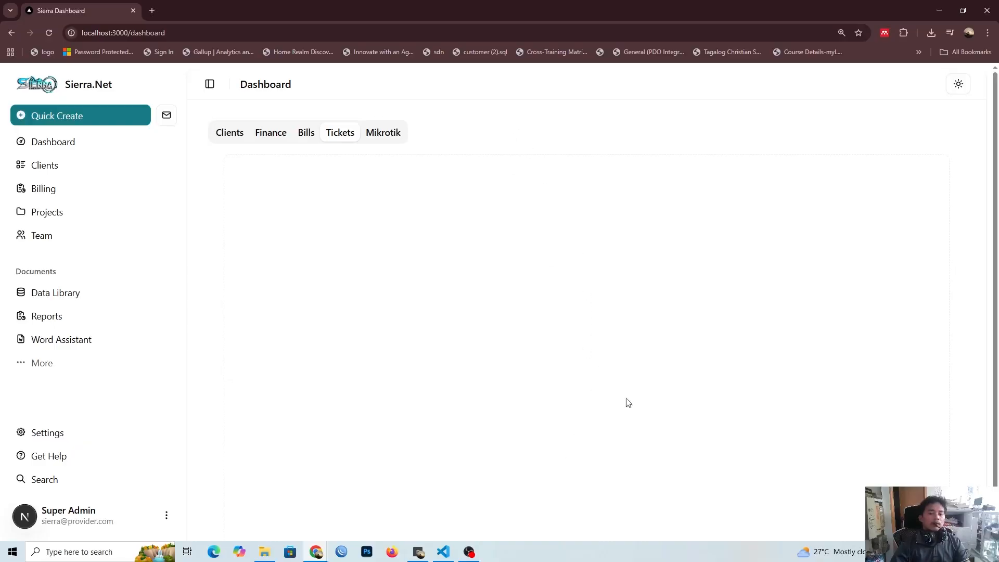
pyautogui.click(468, 551)
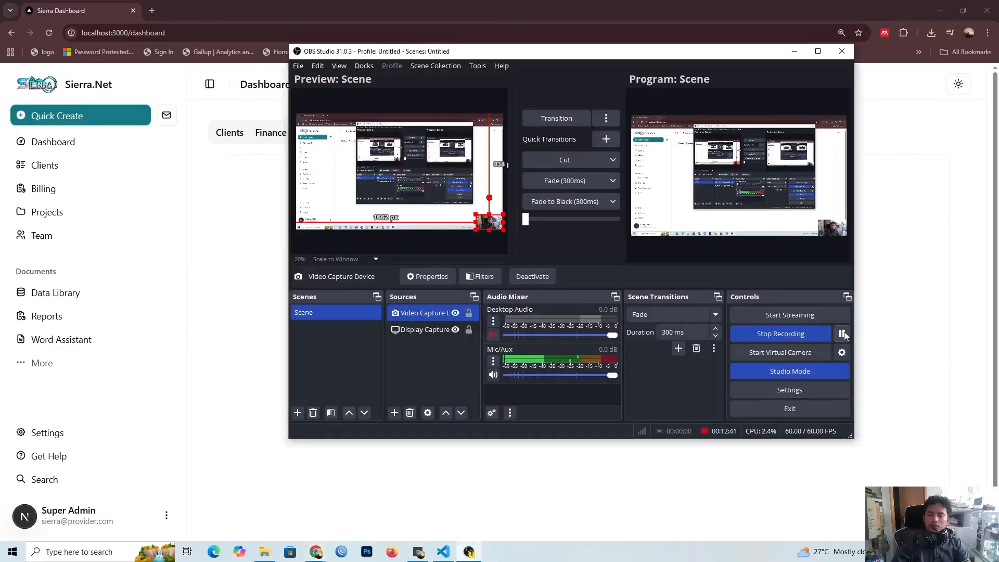
pyautogui.click(271, 181)
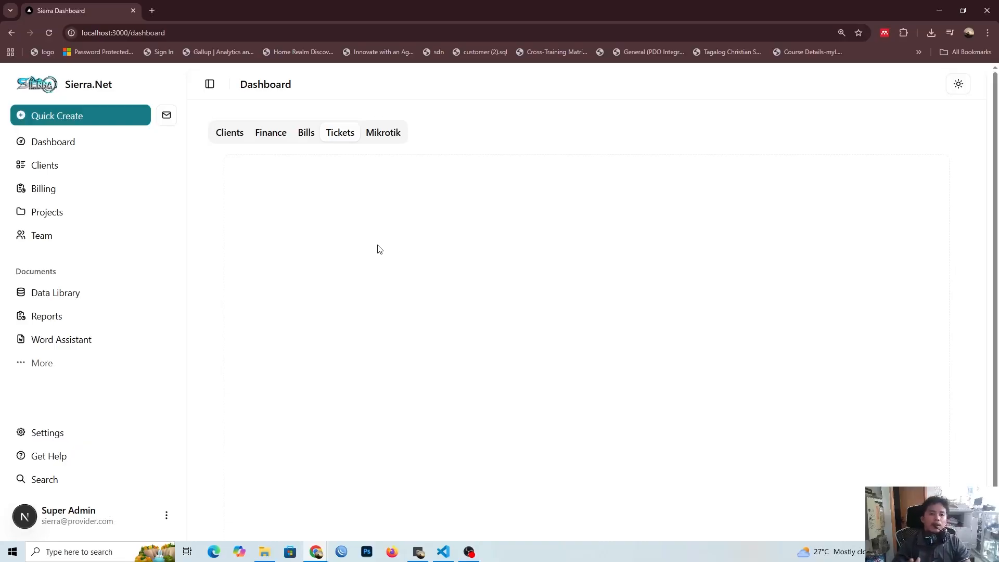
# Step: View the dashboard's Mikrotik section and open the Clients page
pyautogui.click(379, 129)
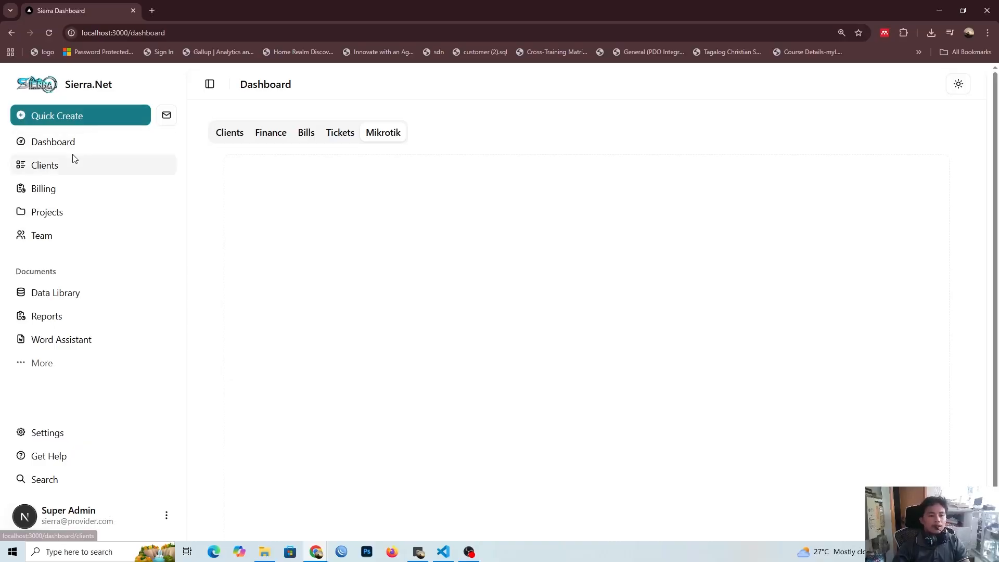
pyautogui.click(130, 136)
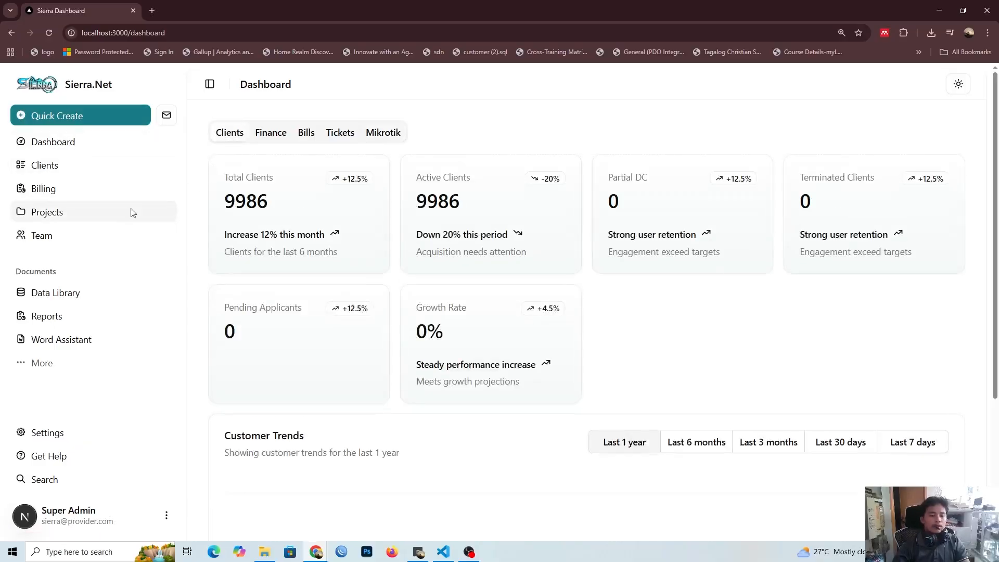
pyautogui.click(79, 171)
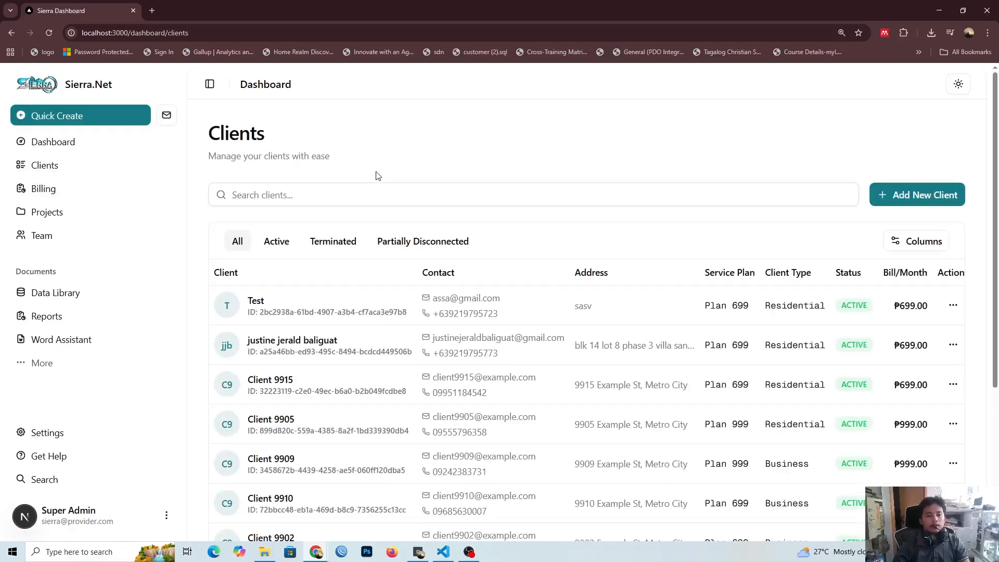
# Step: Examine the Clients page, including its client search field and the columns of the client table
pyautogui.scroll(-1, 378, 176)
pyautogui.click(367, 140)
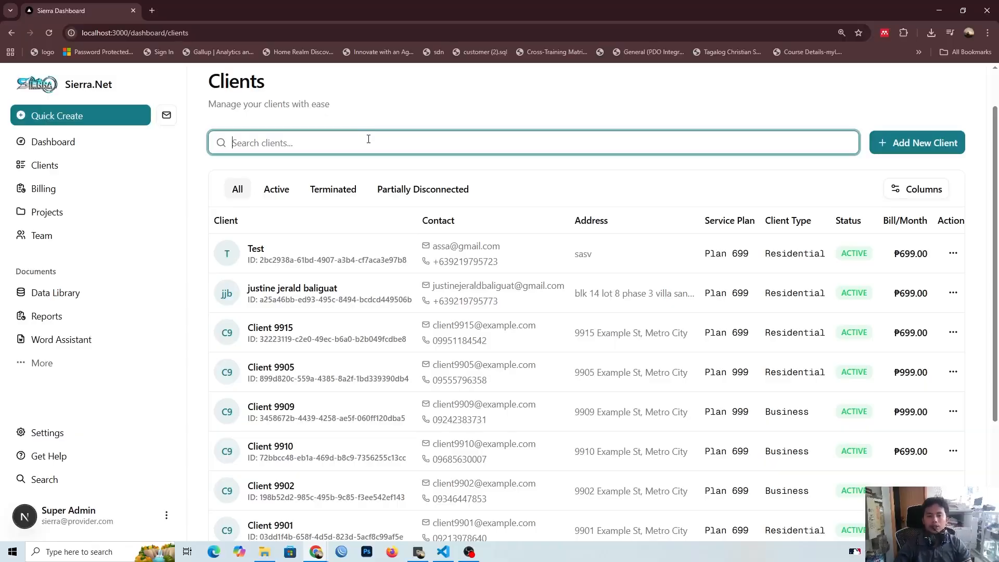
pyautogui.scroll(1, 368, 138)
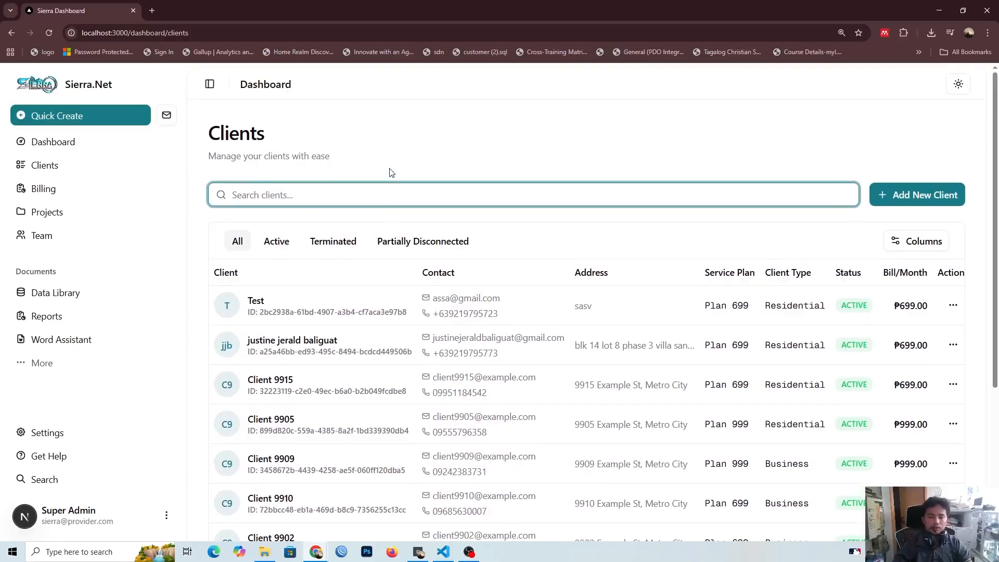
pyautogui.click(357, 194)
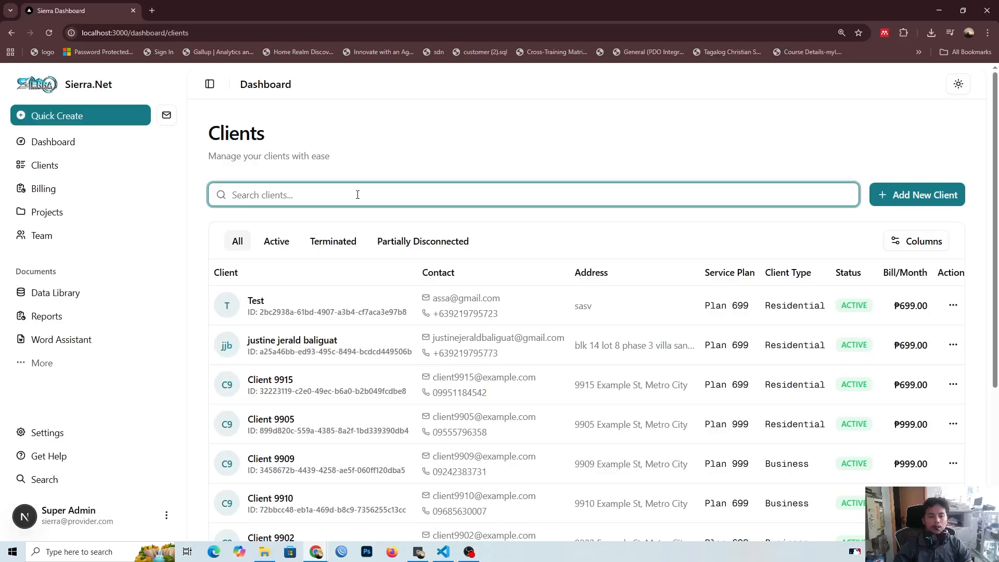
pyautogui.scroll(-1, 359, 211)
pyautogui.scroll(-4, 359, 213)
pyautogui.scroll(4, 703, 311)
pyautogui.scroll(-4, 502, 291)
pyautogui.scroll(4, 825, 439)
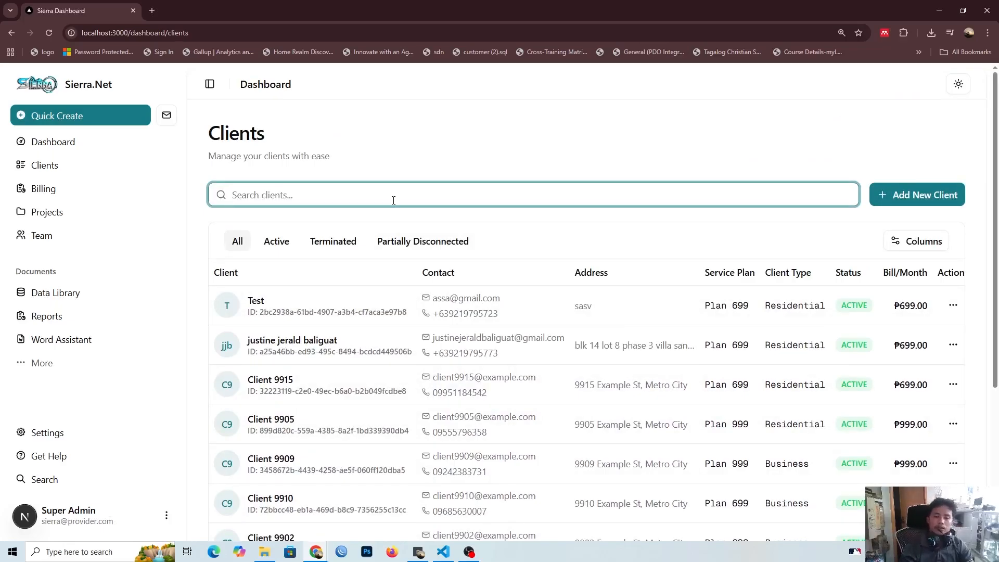
# Step: Look through the client table down to its last rows and check the available rows-per-page options
pyautogui.scroll(-2, 393, 201)
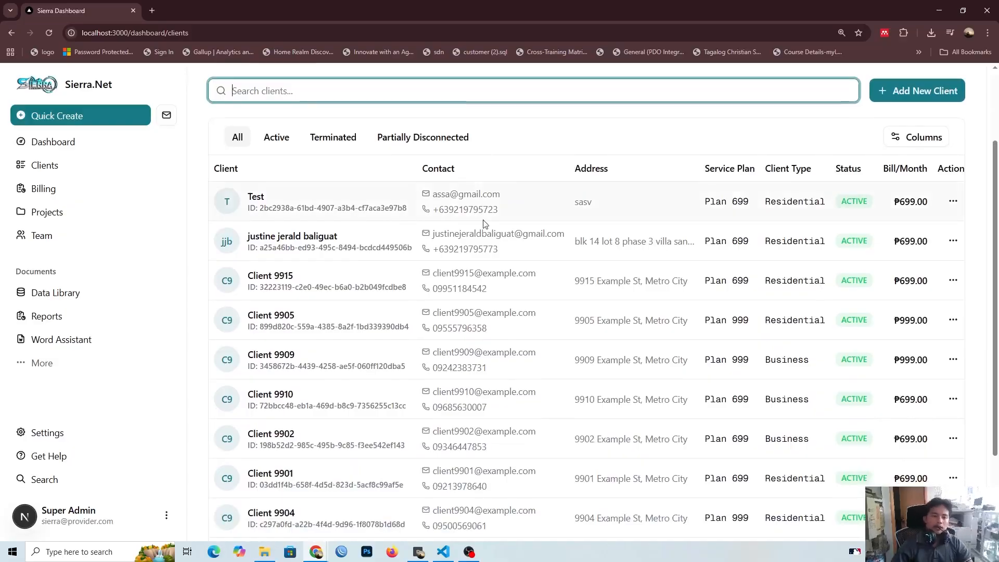
pyautogui.scroll(-1, 482, 187)
pyautogui.scroll(-2, 483, 206)
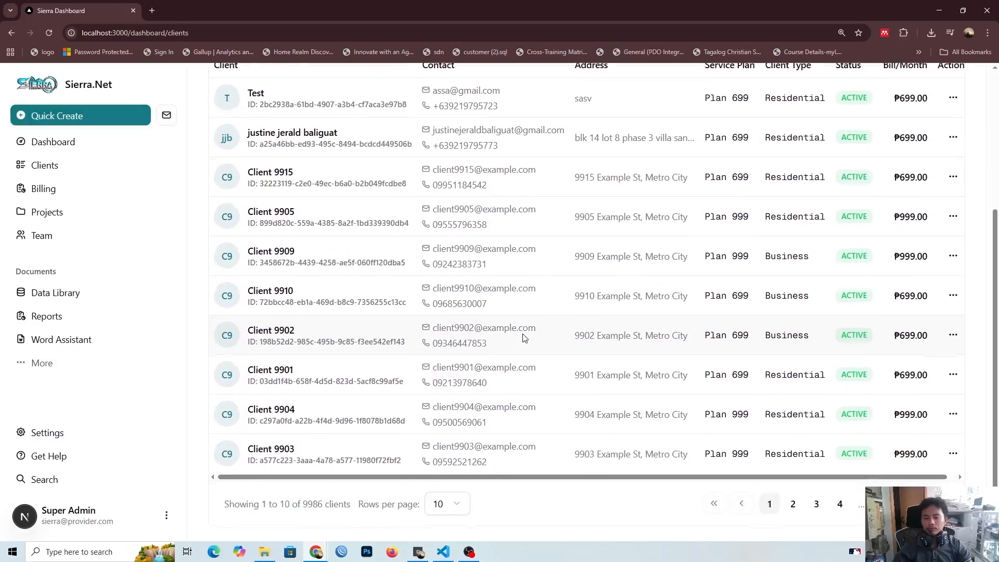
pyautogui.scroll(3, 523, 383)
pyautogui.scroll(-4, 522, 383)
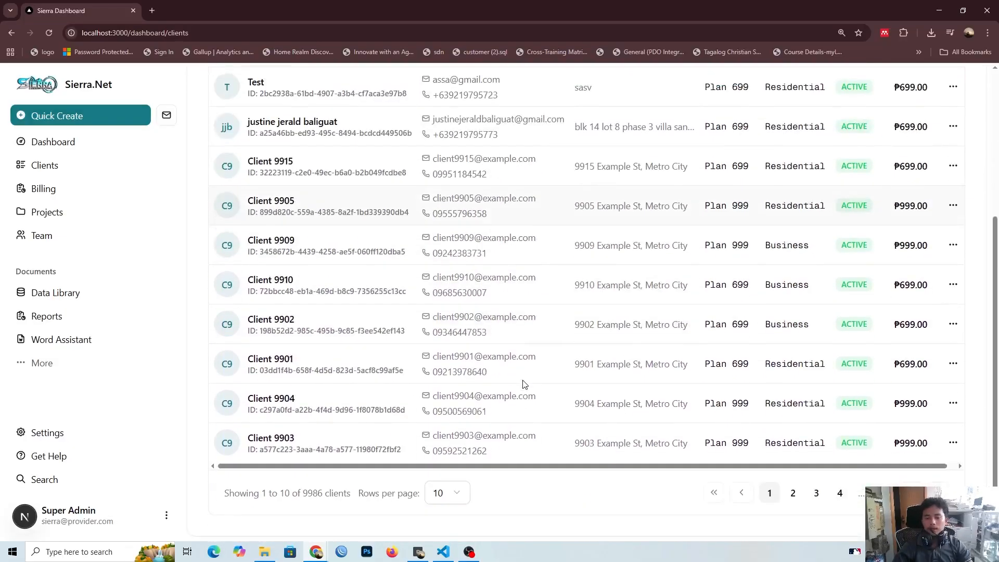
pyautogui.click(452, 492)
pyautogui.scroll(4, 691, 478)
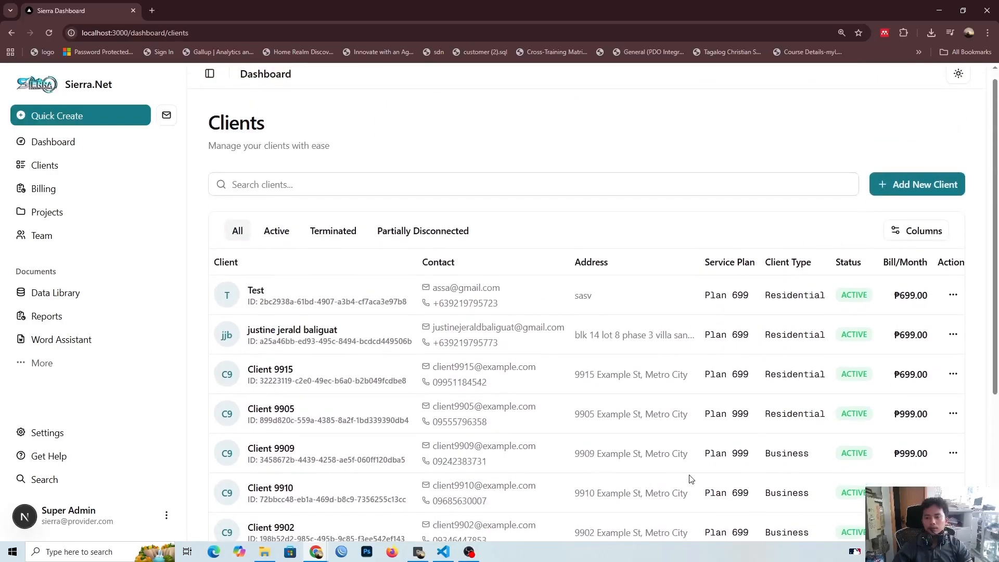
pyautogui.scroll(-4, 618, 171)
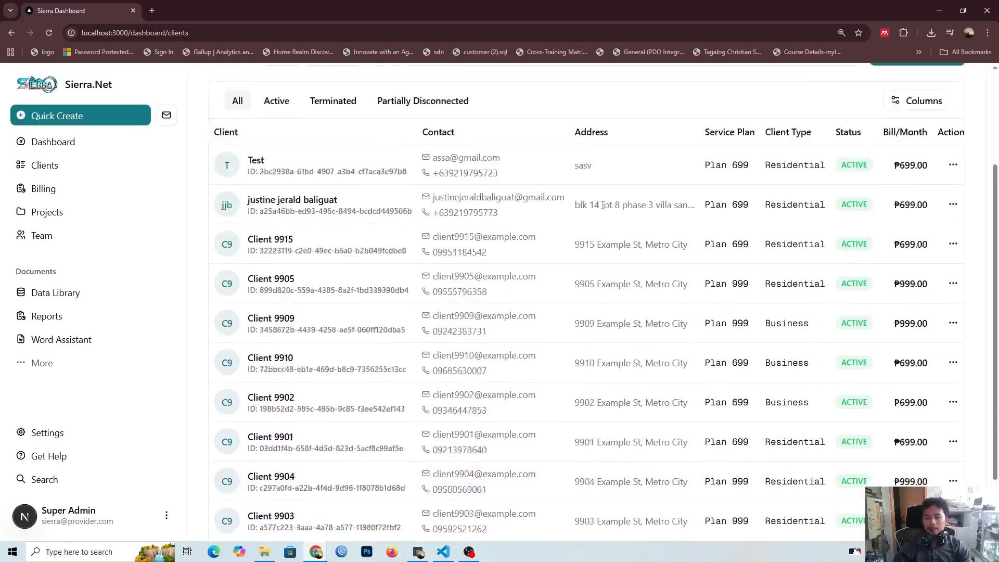
pyautogui.click(461, 495)
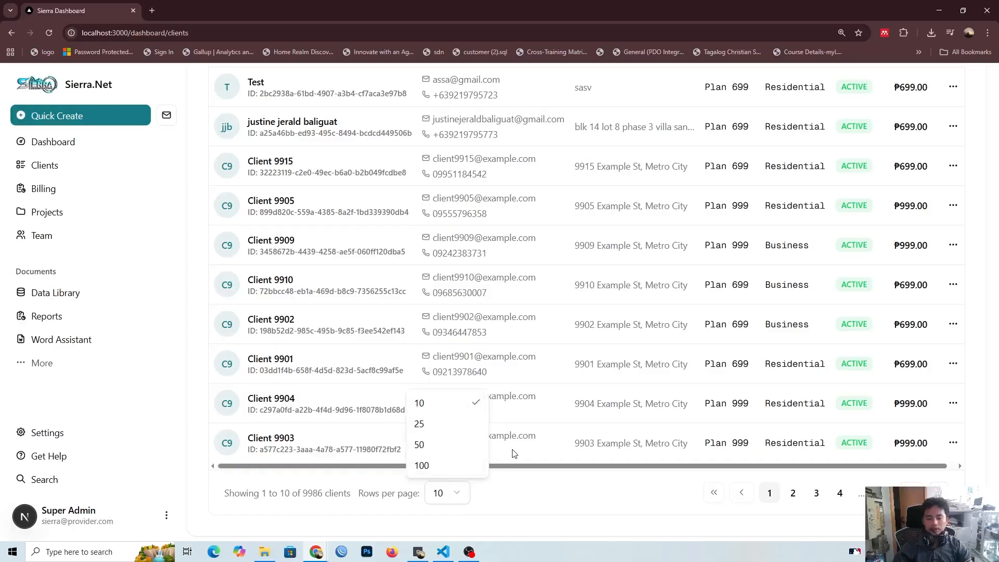
pyautogui.click(531, 458)
pyautogui.scroll(5, 552, 499)
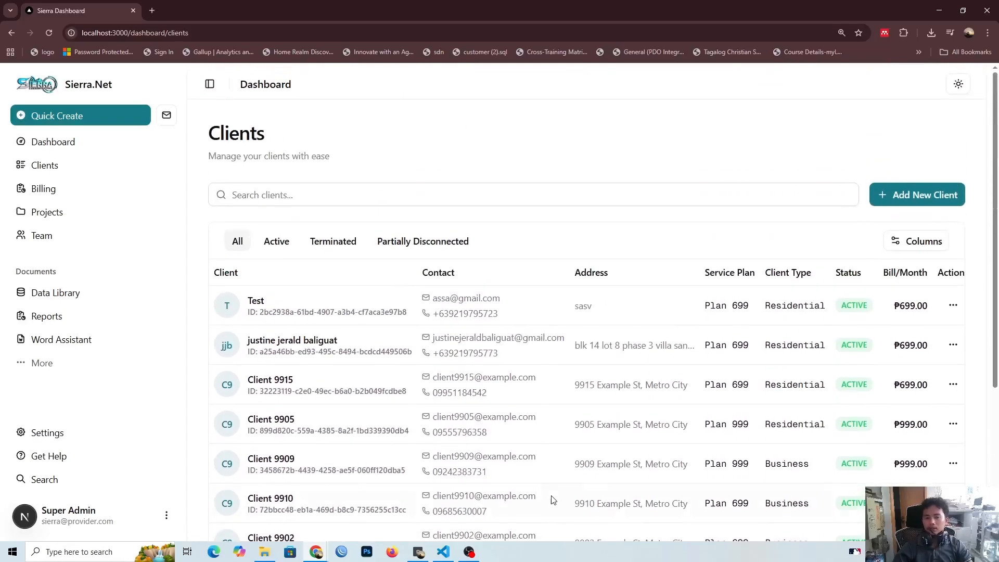
# Step: View page 2 of the client table and return to page 1
pyautogui.scroll(-5, 553, 498)
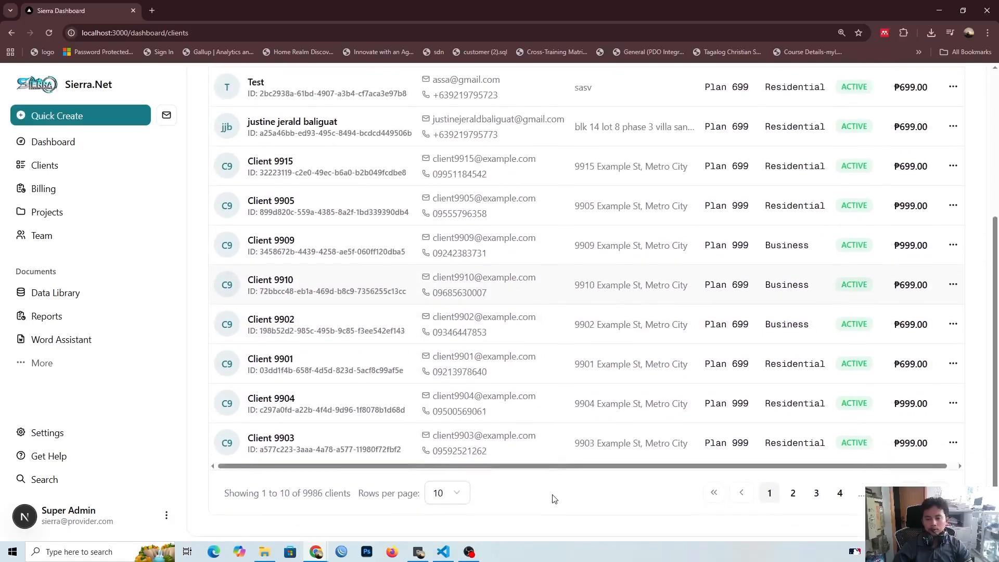
pyautogui.click(791, 493)
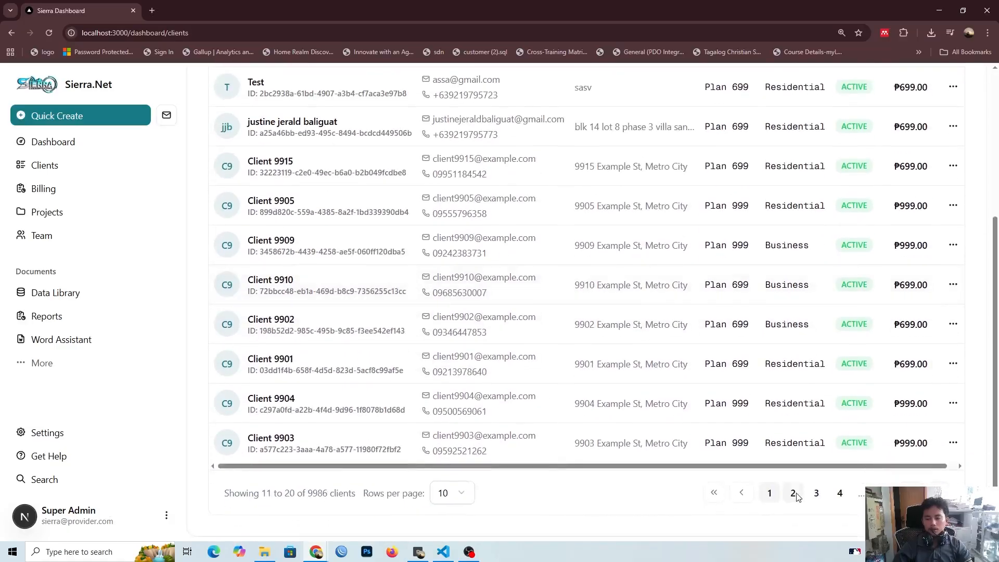
pyautogui.click(770, 495)
pyautogui.scroll(4, 765, 502)
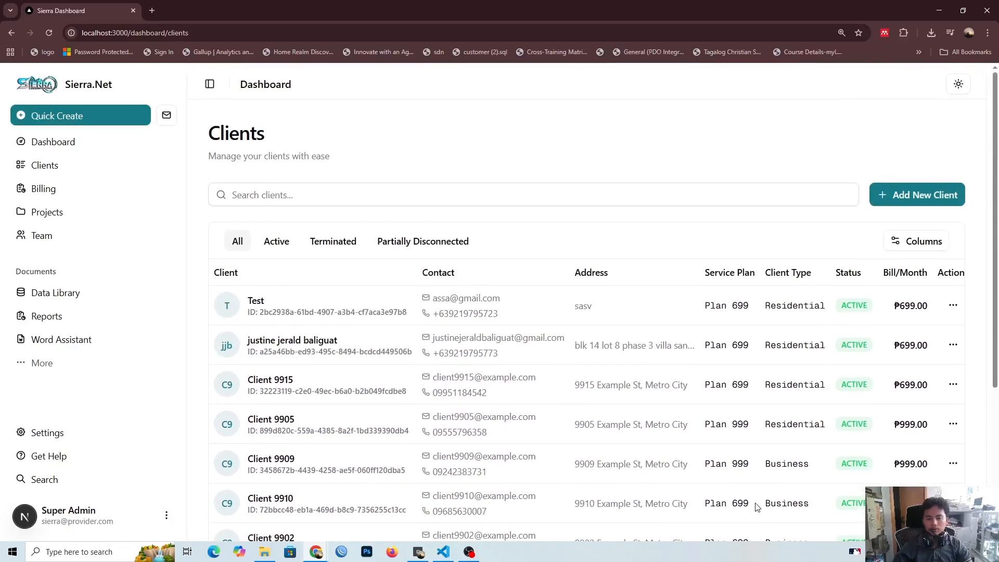
# Step: Show 25 clients per page, look through the longer list, and restore the table to 10 rows per page
pyautogui.scroll(-3, 737, 480)
pyautogui.scroll(1, 676, 442)
pyautogui.scroll(-2, 654, 413)
pyautogui.click(458, 499)
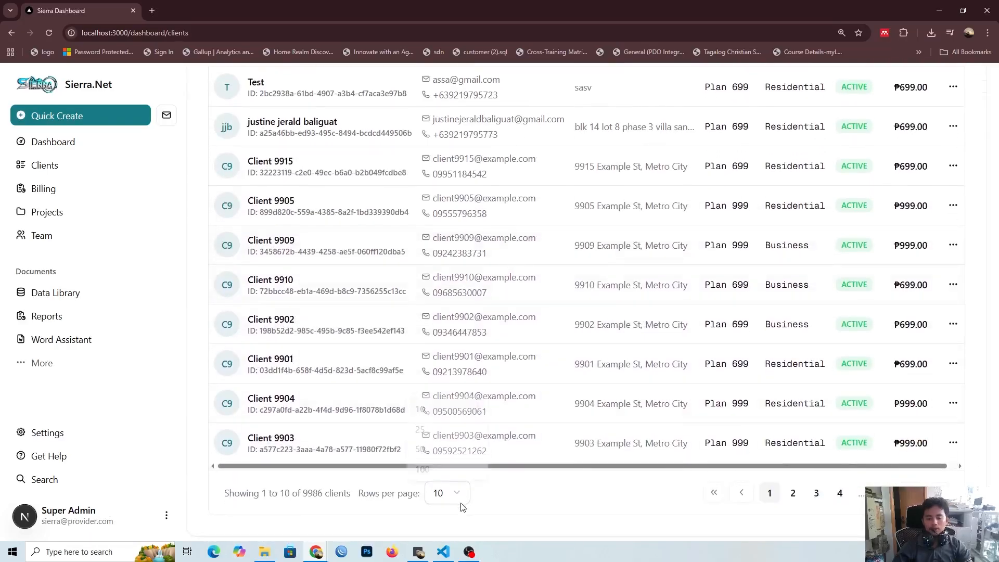
pyautogui.click(450, 427)
pyautogui.scroll(-10, 555, 403)
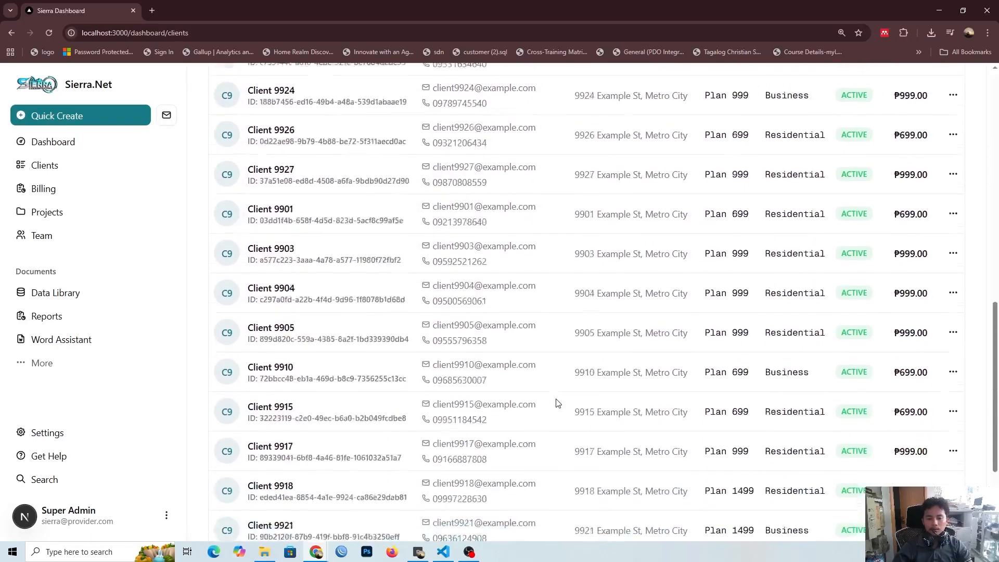
pyautogui.click(447, 491)
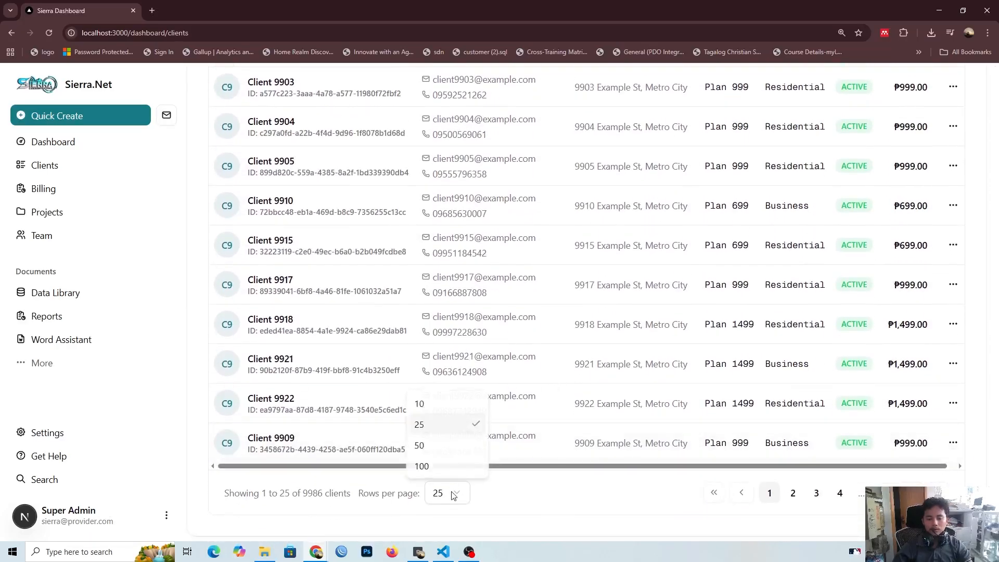
pyautogui.click(450, 404)
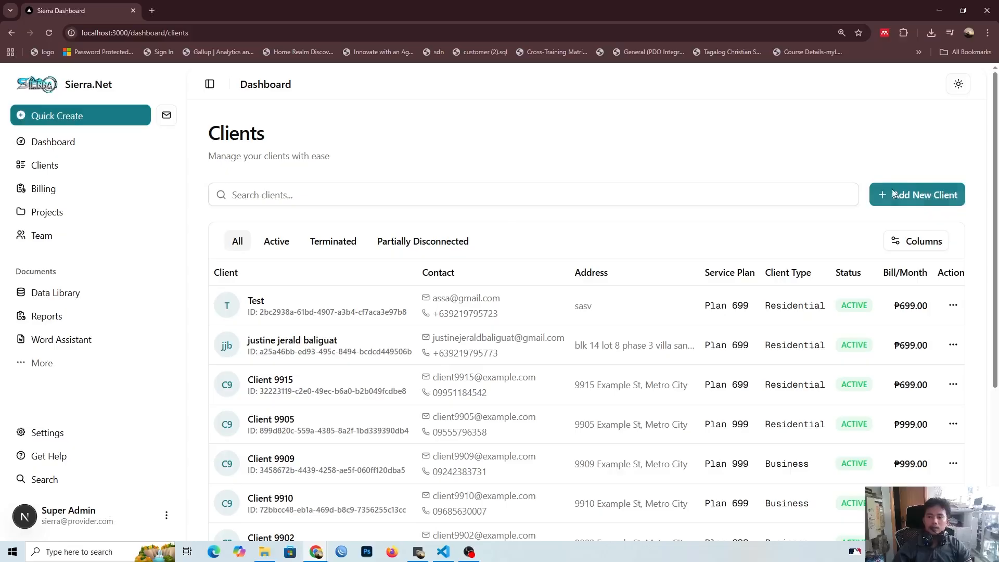
# Step: Start adding a new client and fill in the client's full name and e-mail address
pyautogui.click(907, 201)
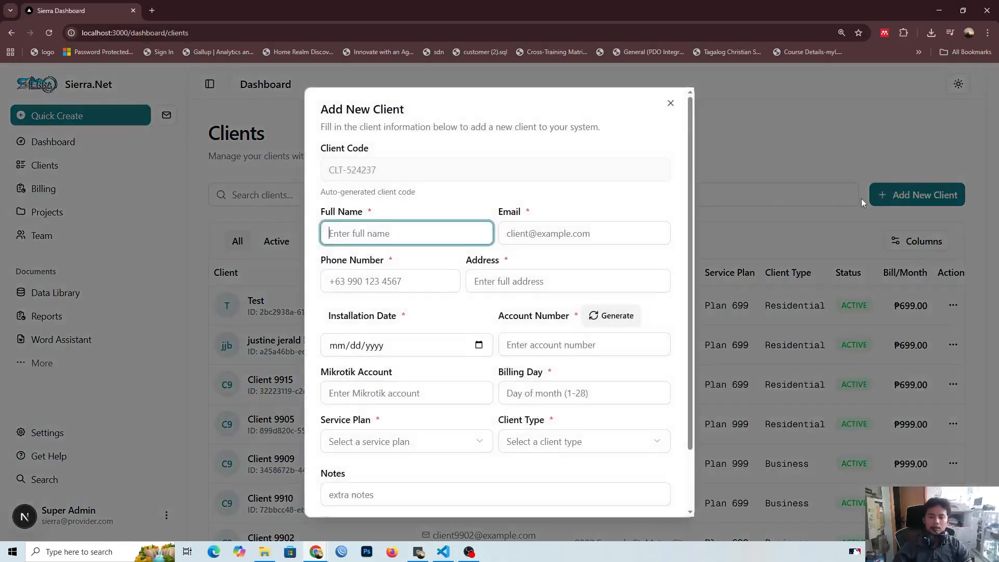
pyautogui.click(379, 234)
pyautogui.write('Test Client')
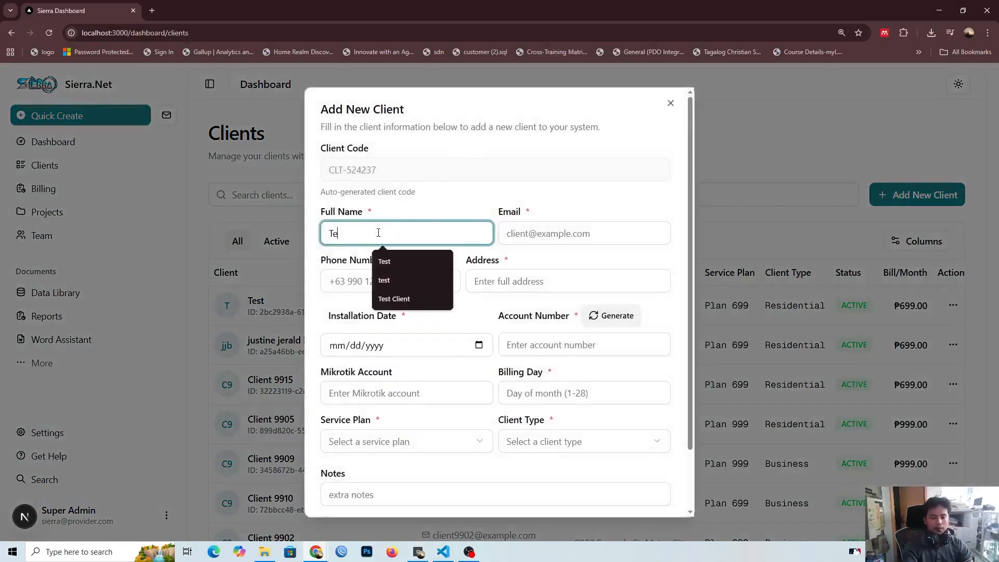
pyautogui.press('Tab')
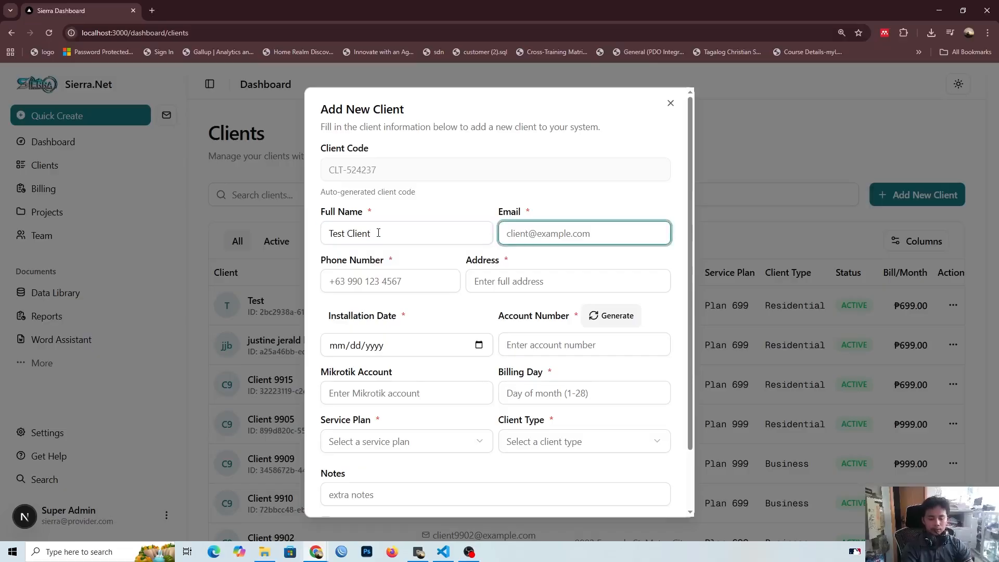
pyautogui.write('testclient@gmail.com')
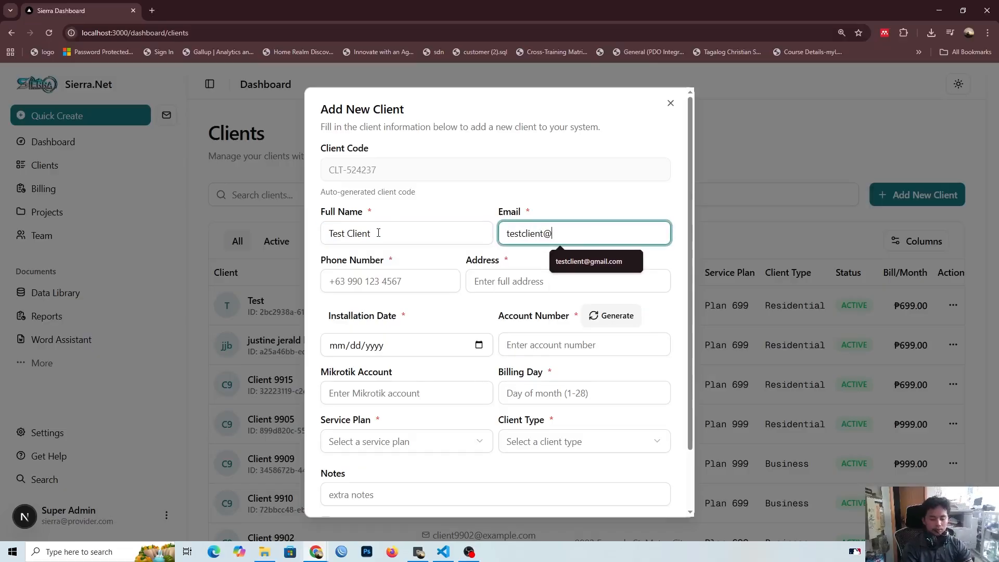
# Step: Enter the new client's phone number, correcting the mistyped characters
pyautogui.press('Tab')
pyautogui.write('09235u8634yu')
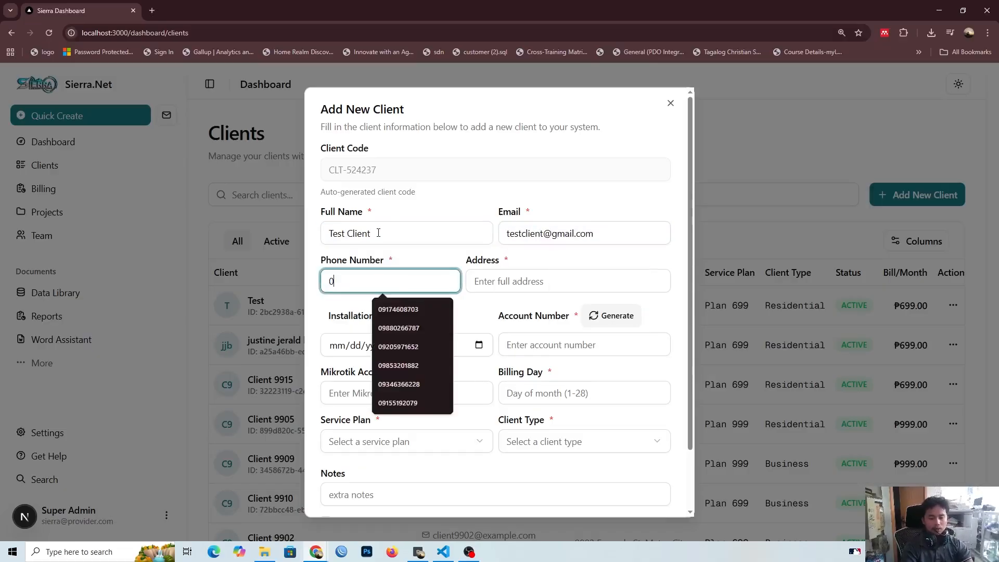
pyautogui.press('BackSpace')
pyautogui.press('BackSpace')
pyautogui.press('BackSpace')
pyautogui.press('BackSpace')
pyautogui.press('BackSpace')
pyautogui.press('BackSpace')
pyautogui.press('BackSpace')
pyautogui.press('BackSpace')
pyautogui.press('BackSpace')
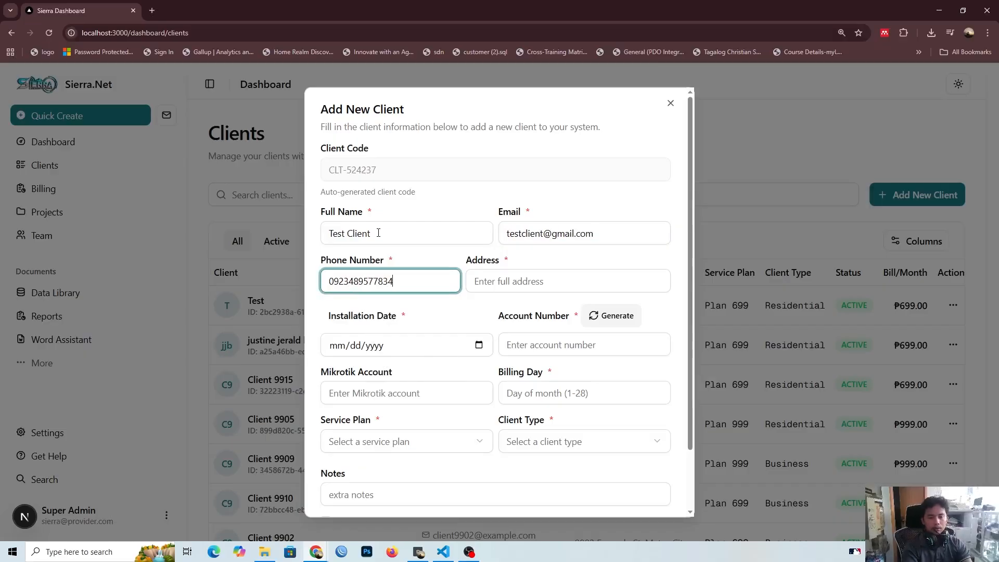
# Step: Finish the new client's phone number and fill in the client's address
pyautogui.press('Tab')
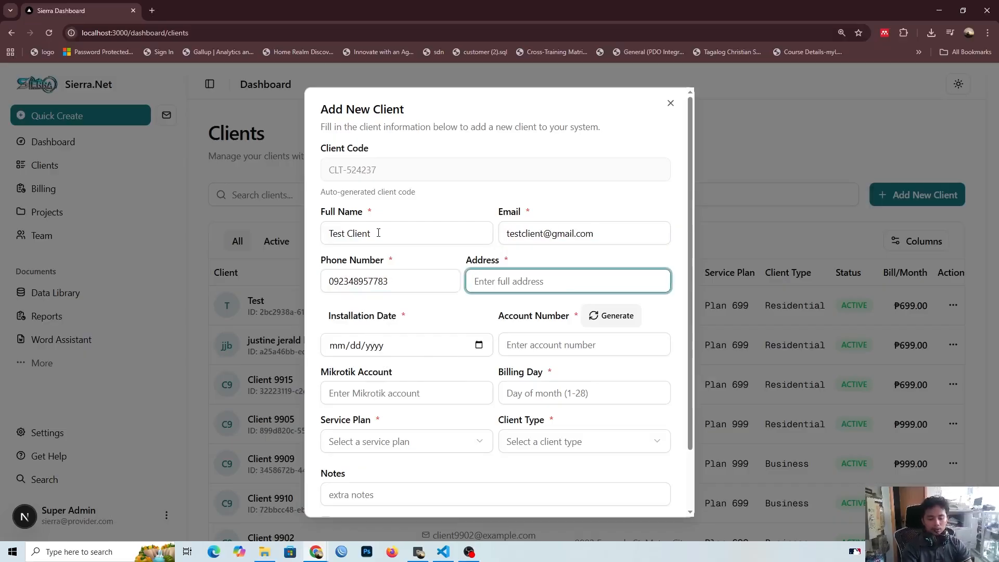
pyautogui.write('test addre')
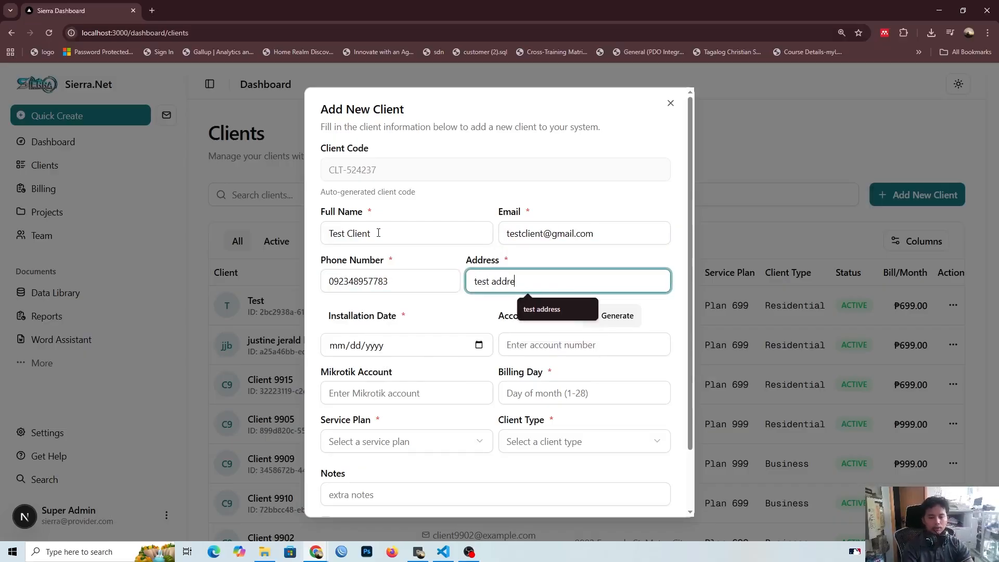
pyautogui.write('ss')
pyautogui.click(469, 318)
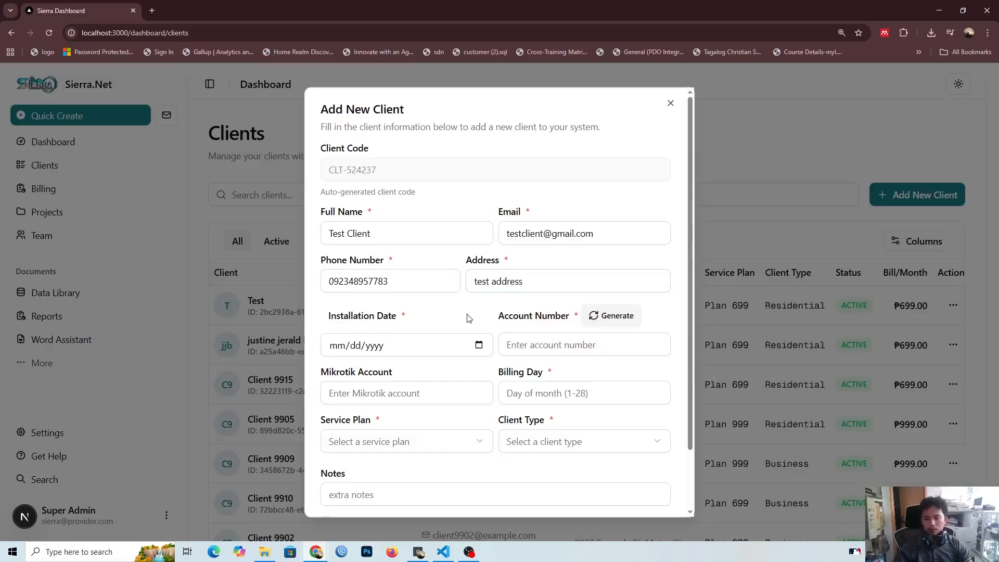
# Step: Generate an account number for the new client instead of entering one manually
pyautogui.click(516, 338)
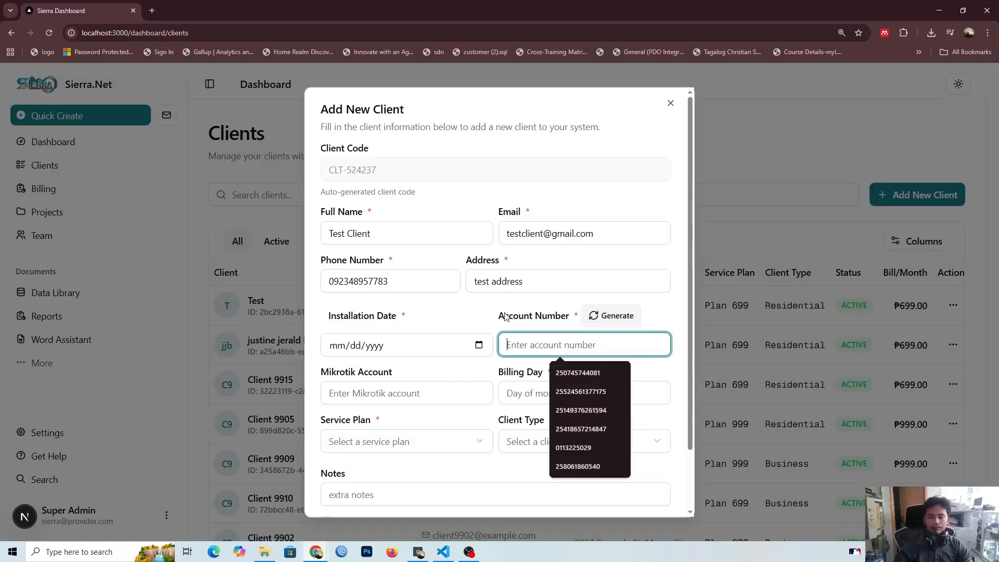
pyautogui.click(505, 314)
pyautogui.click(514, 344)
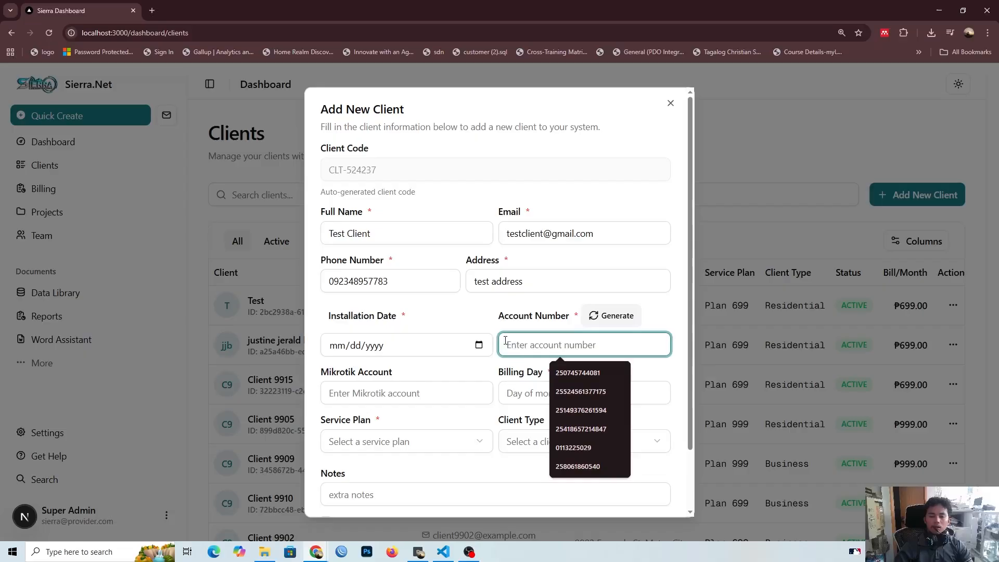
pyautogui.click(498, 323)
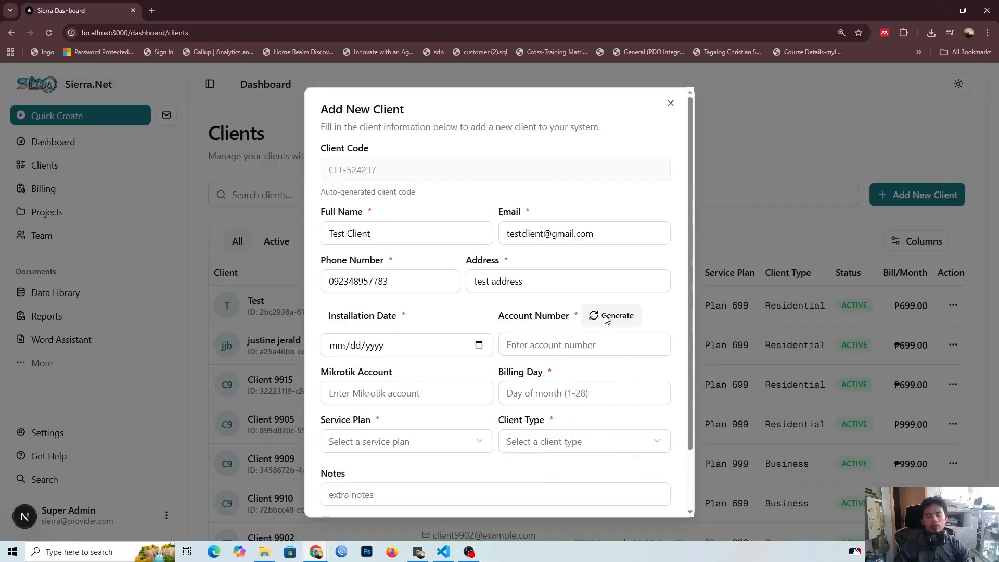
pyautogui.click(607, 317)
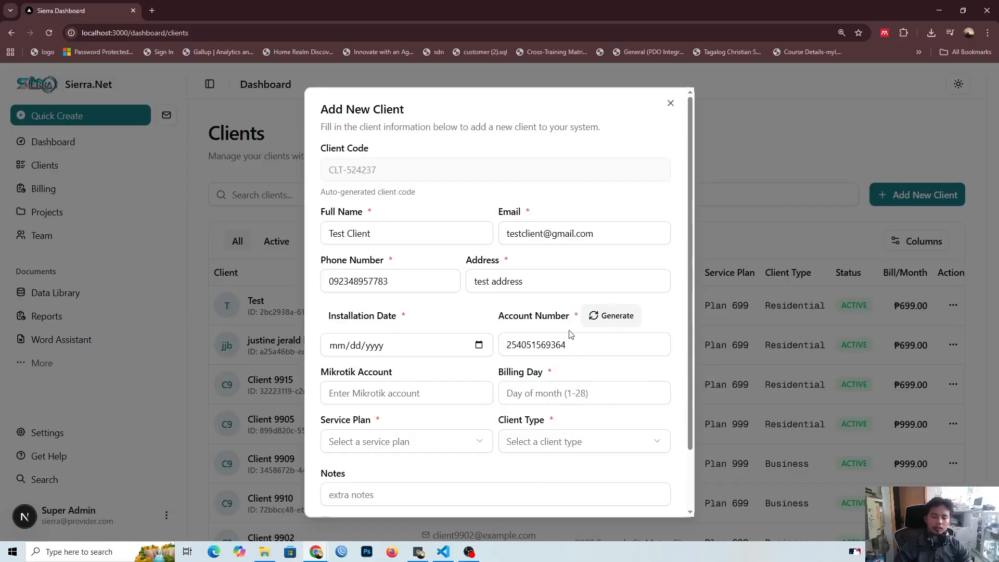
# Step: Set the client's installation date to today, 10/17/2025
pyautogui.click(478, 308)
pyautogui.click(482, 347)
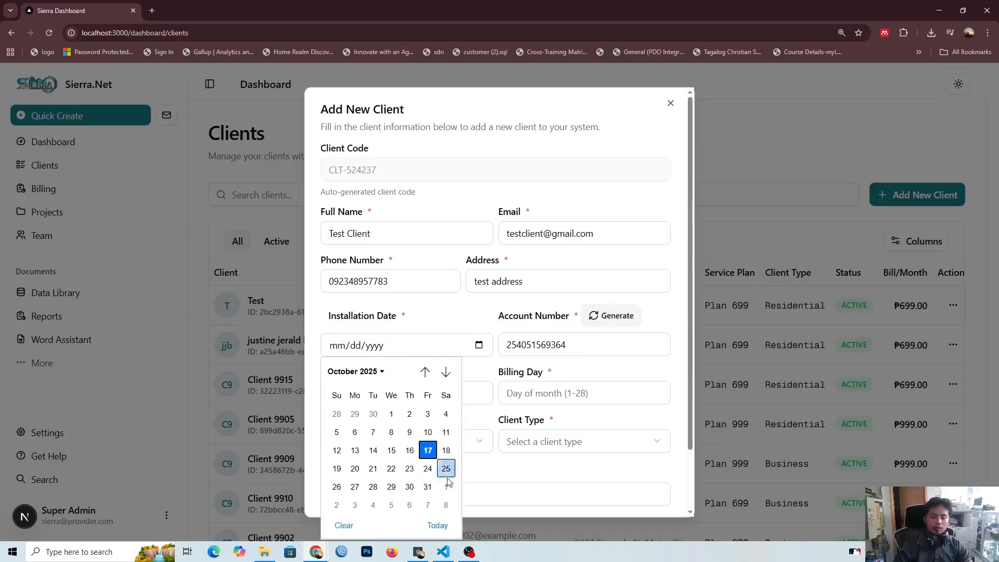
pyautogui.click(440, 524)
# Step: Set the Mikrotik account to the suggested entry test and enter 2 as the billing day
pyautogui.click(457, 392)
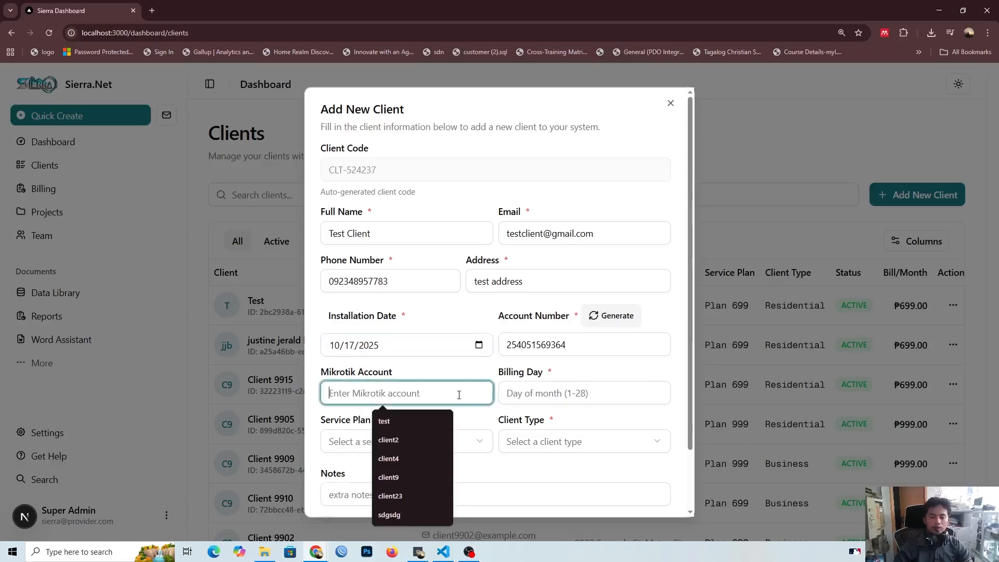
pyautogui.click(392, 425)
pyautogui.click(591, 399)
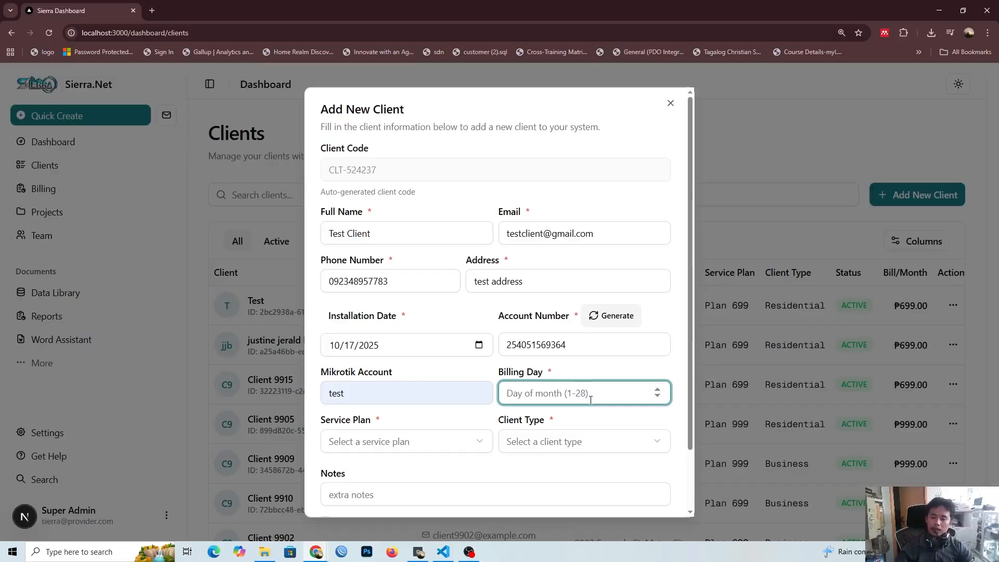
pyautogui.write('1')
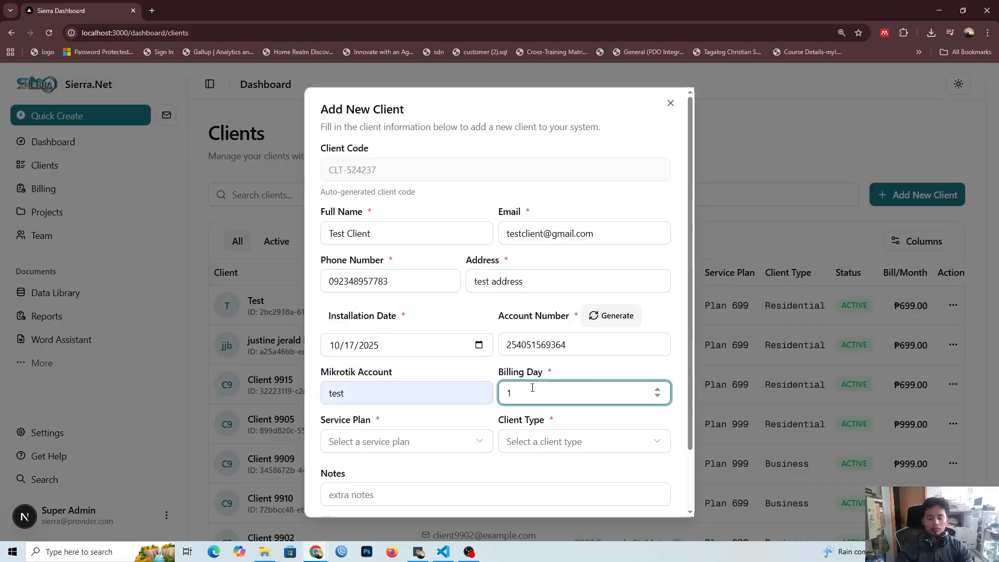
pyautogui.press('BackSpace')
pyautogui.write('2')
# Step: Choose Plan 699 as the service plan and Residential as the client type
pyautogui.click(408, 451)
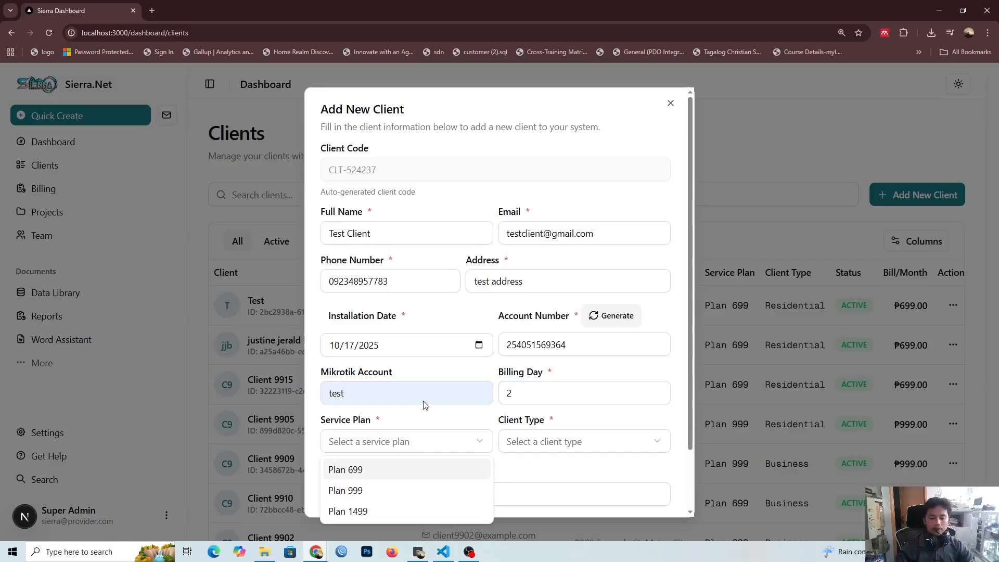
pyautogui.click(367, 473)
pyautogui.click(420, 444)
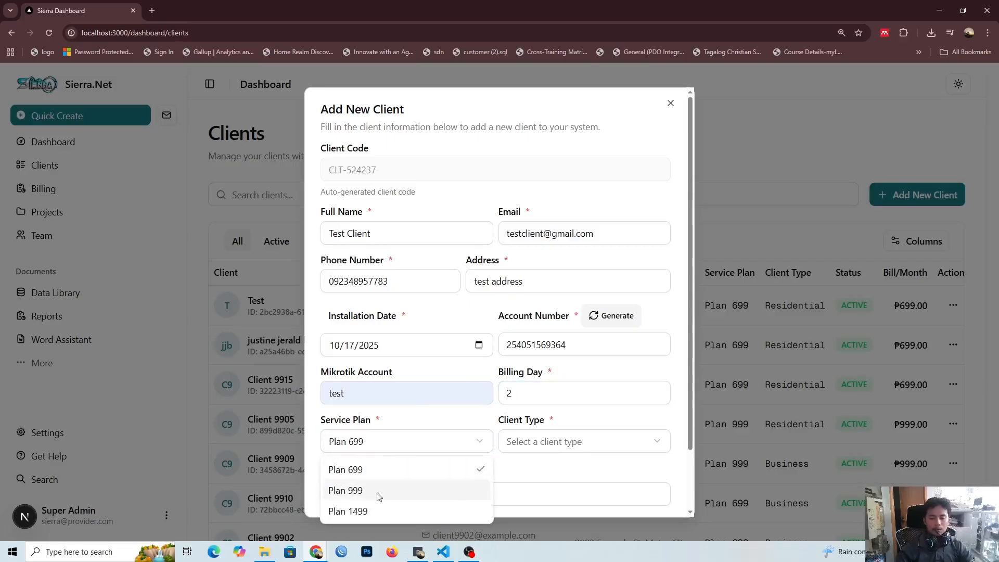
pyautogui.click(398, 427)
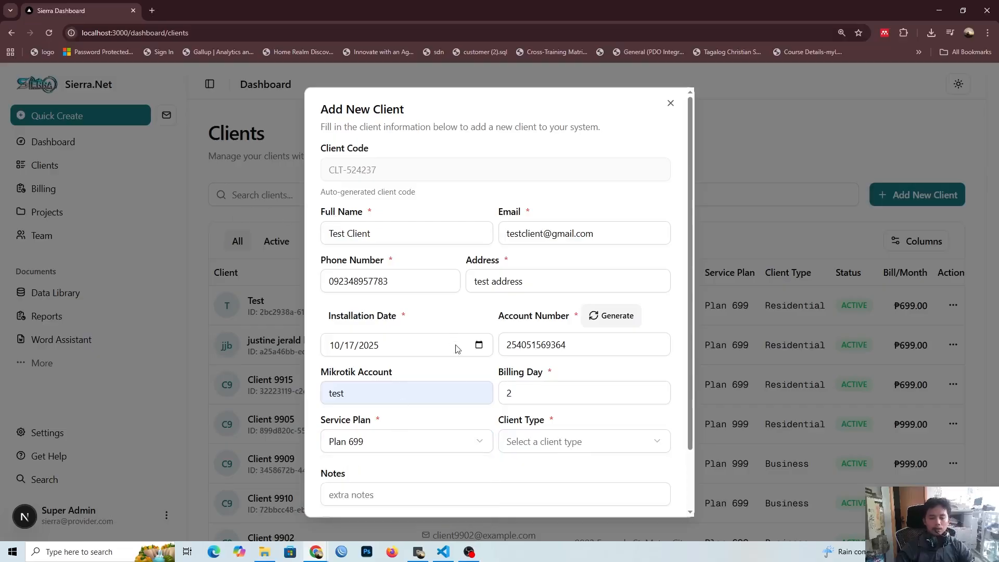
pyautogui.click(555, 440)
pyautogui.click(552, 470)
# Step: Leave the notes empty, enable bill generation for the client, and choose the ProRated bill option
pyautogui.scroll(-2, 539, 464)
pyautogui.click(462, 425)
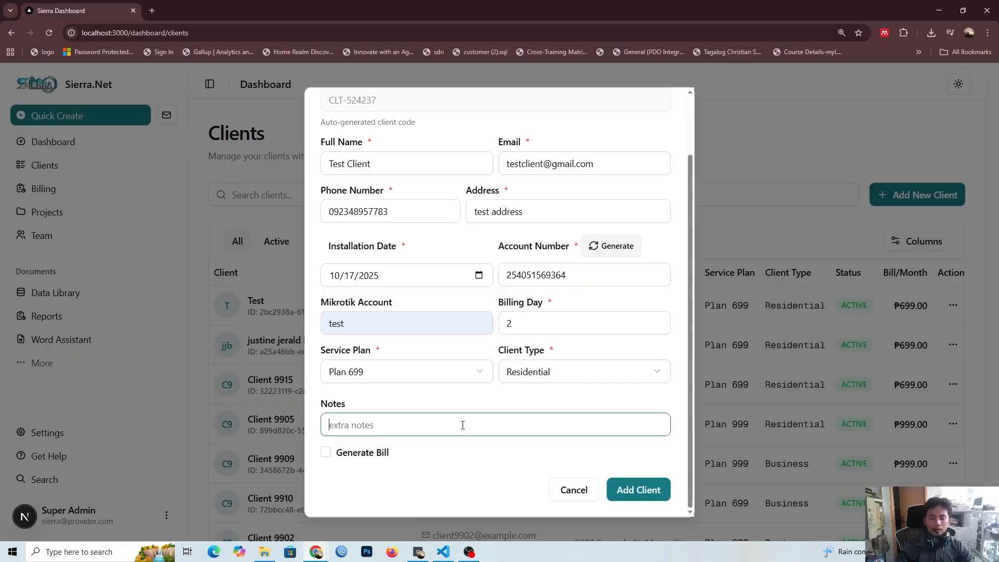
pyautogui.click(505, 401)
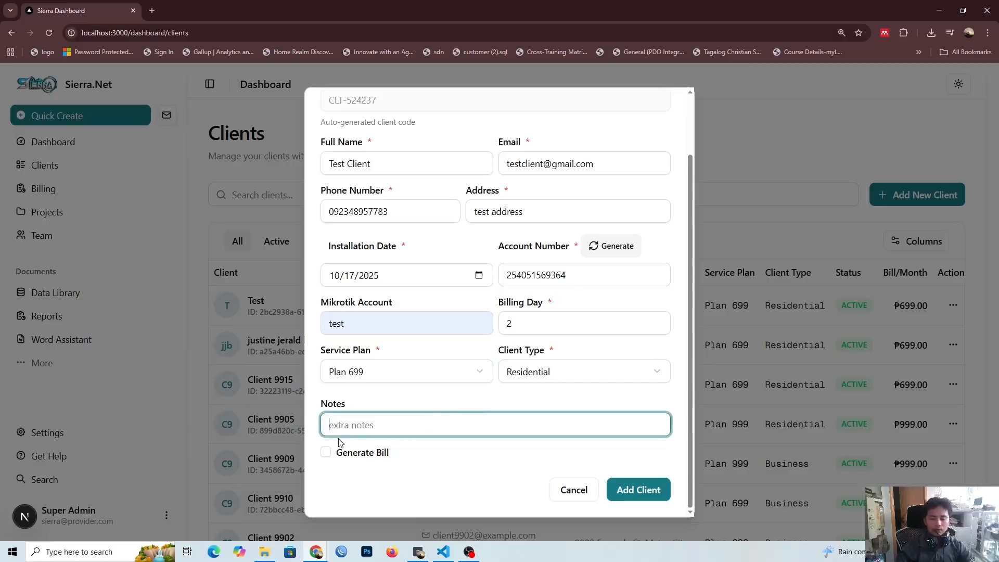
pyautogui.click(327, 452)
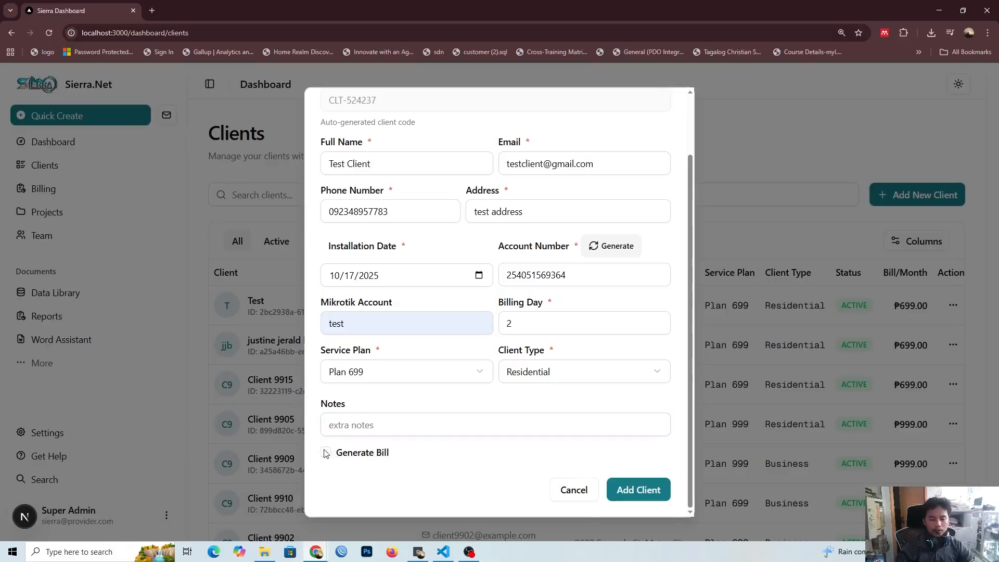
pyautogui.scroll(-1, 426, 429)
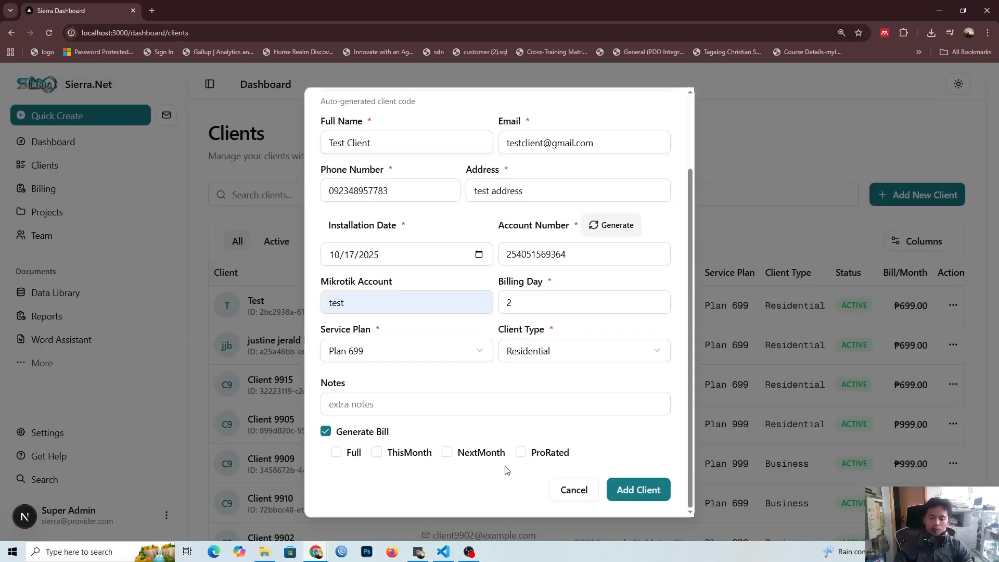
pyautogui.click(521, 452)
pyautogui.scroll(-2, 567, 458)
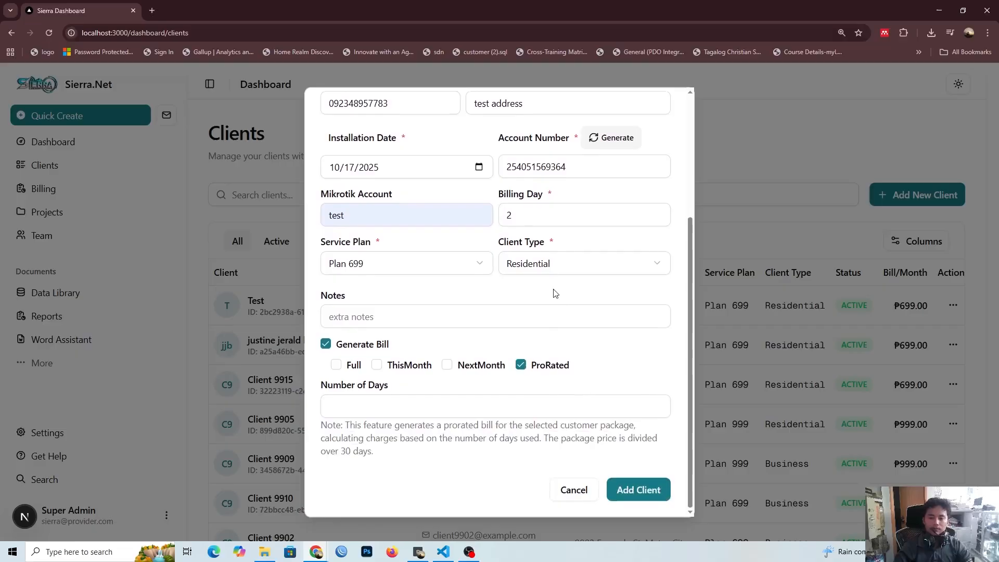
# Step: Change the billing day to 1 and set the prorated bill's number of days to 1
pyautogui.doubleClick(538, 219)
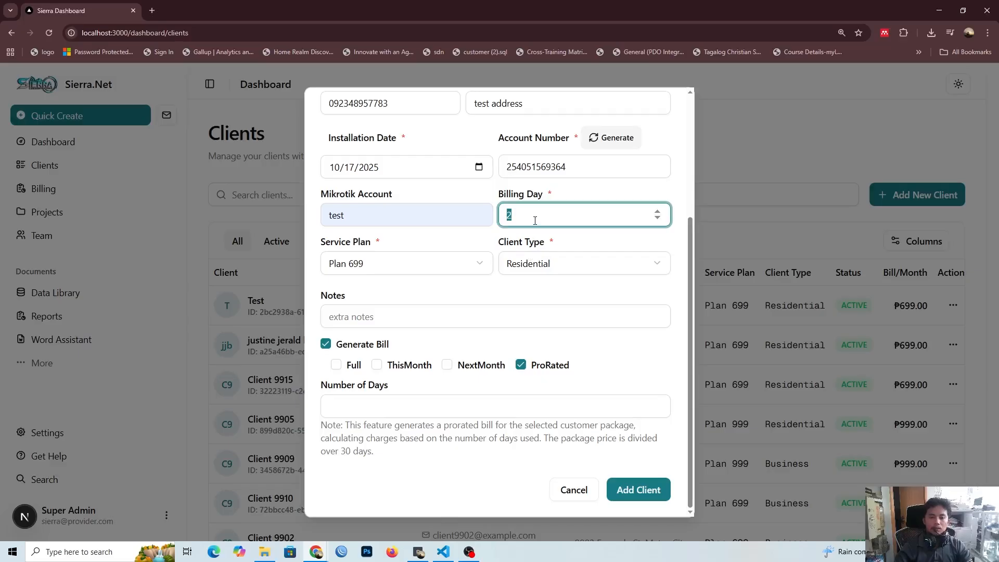
pyautogui.click(530, 237)
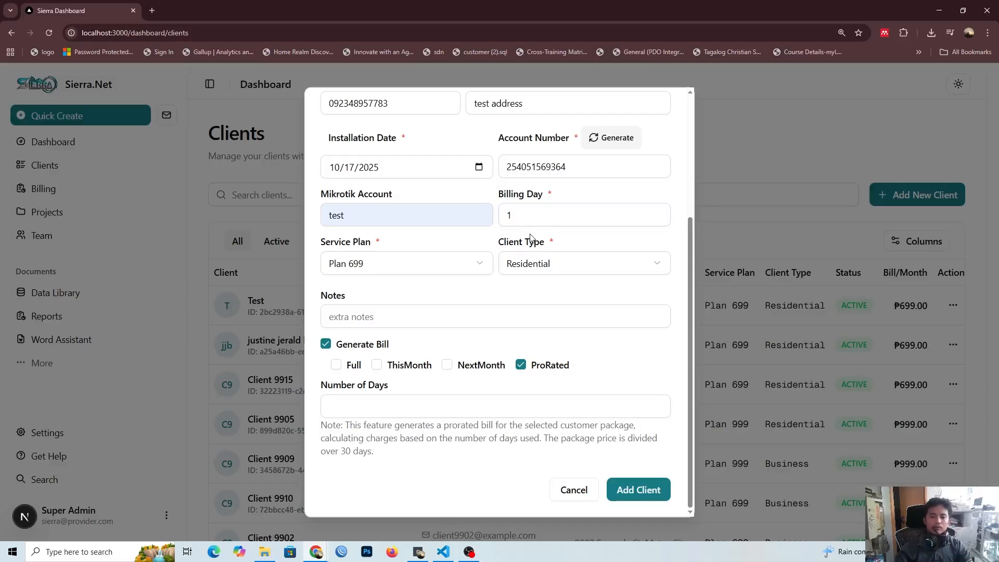
pyautogui.click(407, 398)
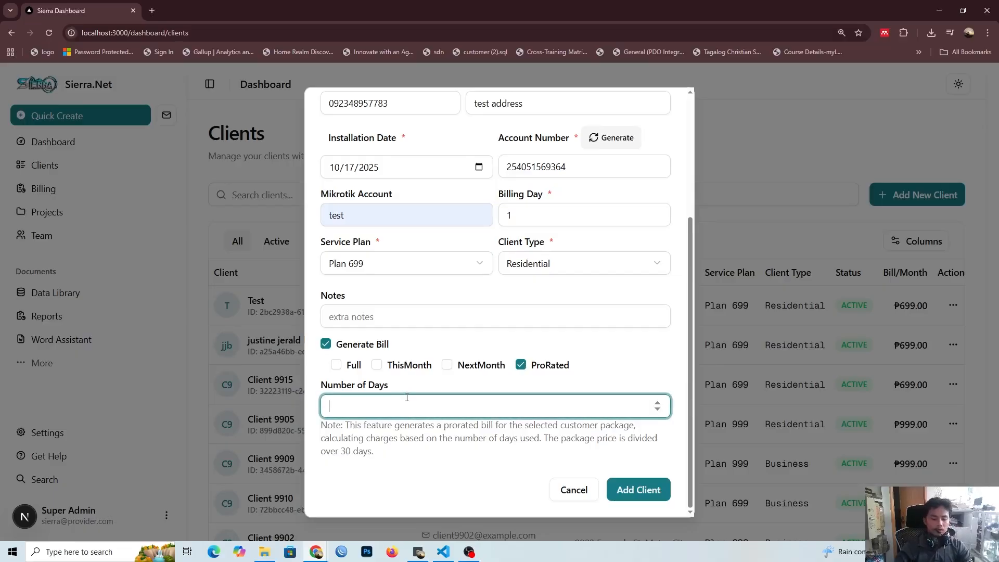
pyautogui.write('2')
pyautogui.click(416, 381)
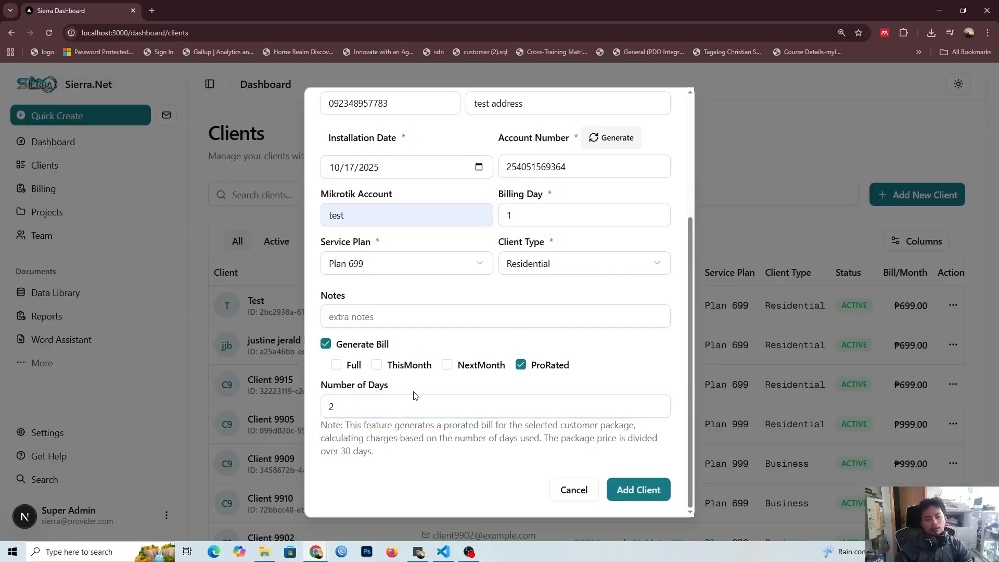
pyautogui.doubleClick(406, 399)
pyautogui.write('1')
pyautogui.click(408, 373)
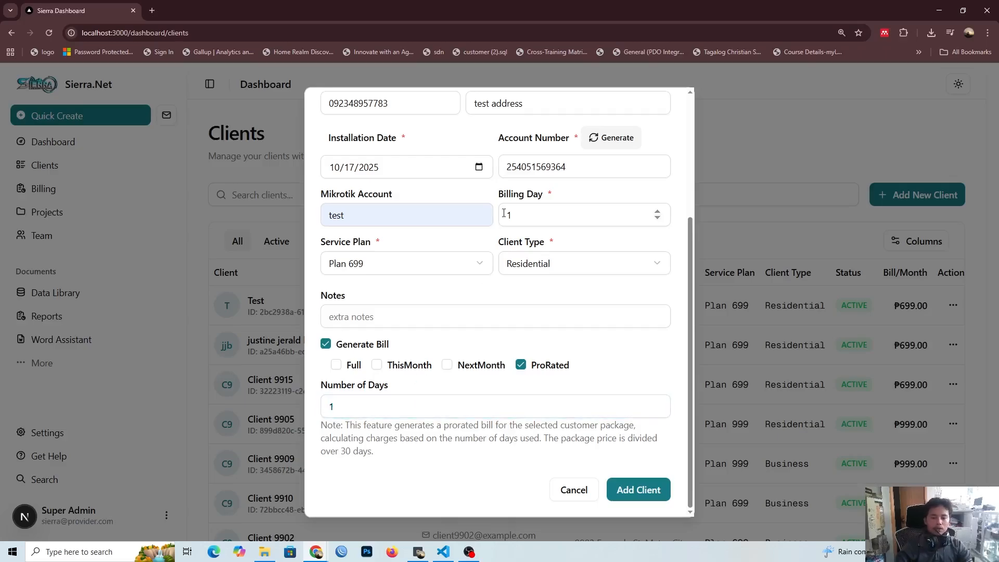
pyautogui.click(536, 217)
pyautogui.click(458, 291)
pyautogui.click(378, 396)
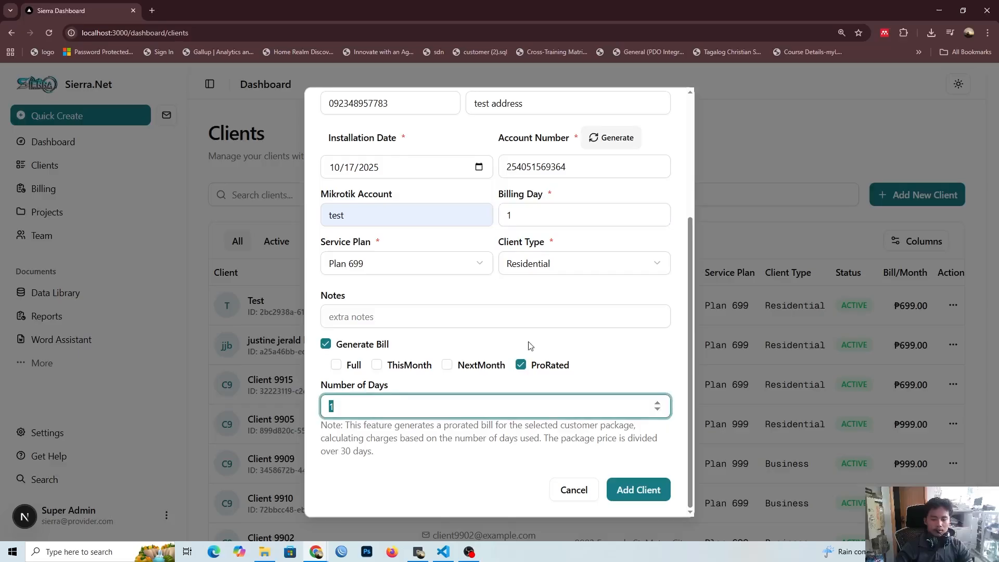
# Step: Clear the ProRated option, reset bill generation, and choose NextMonth as the bill to generate
pyautogui.click(520, 365)
pyautogui.click(326, 429)
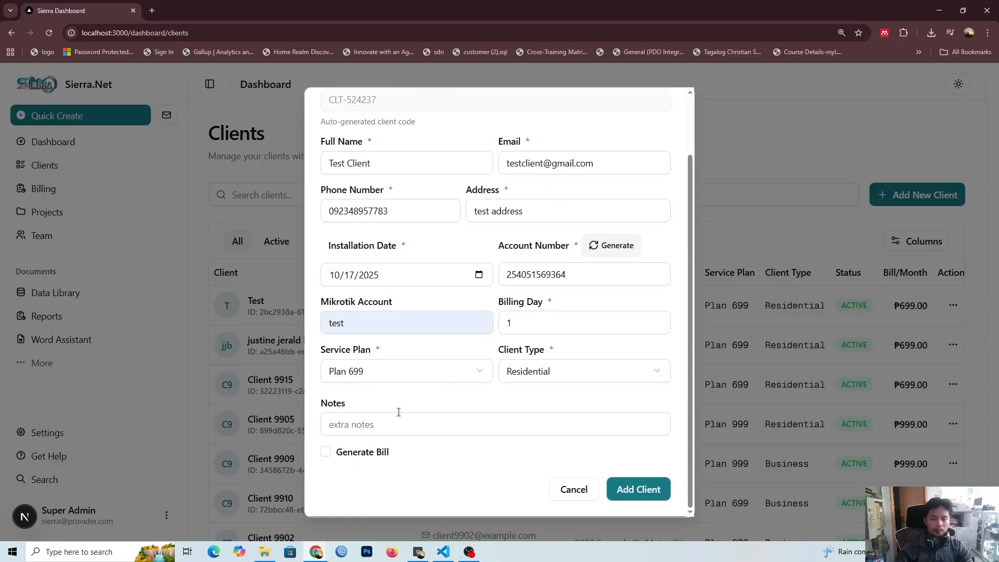
pyautogui.click(326, 450)
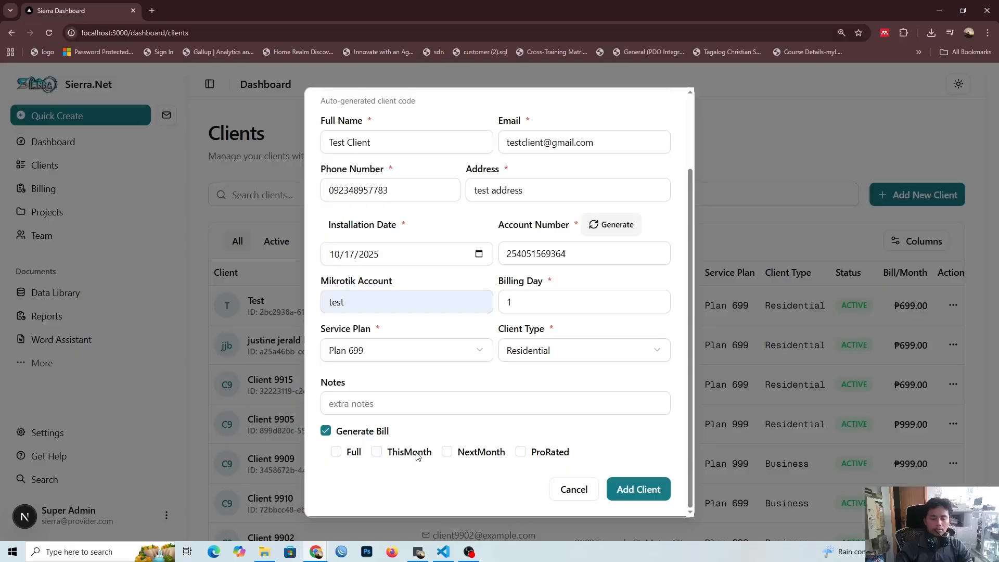
pyautogui.click(447, 451)
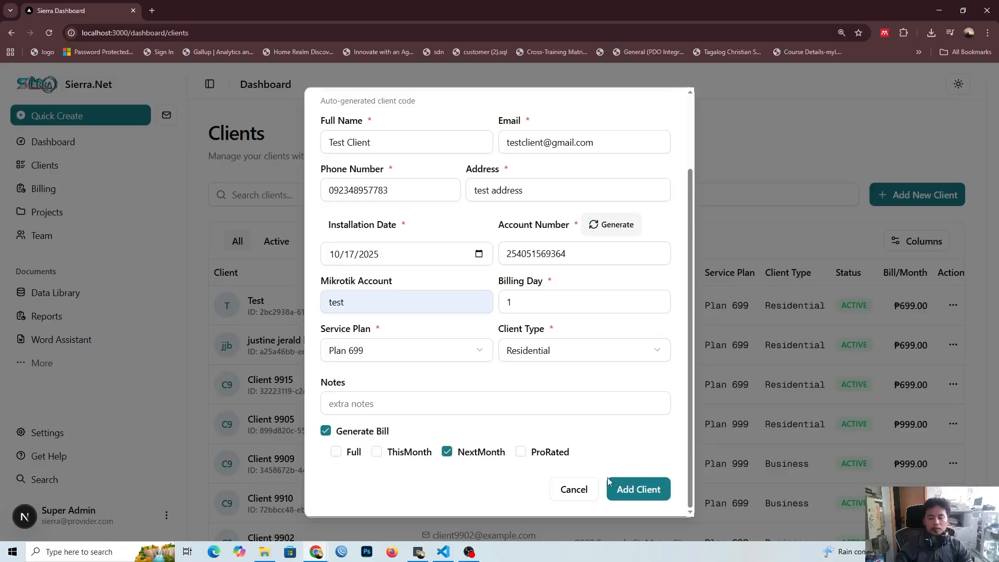
# Step: Copy the client's full name from the form and submit the new client
pyautogui.scroll(3, 575, 422)
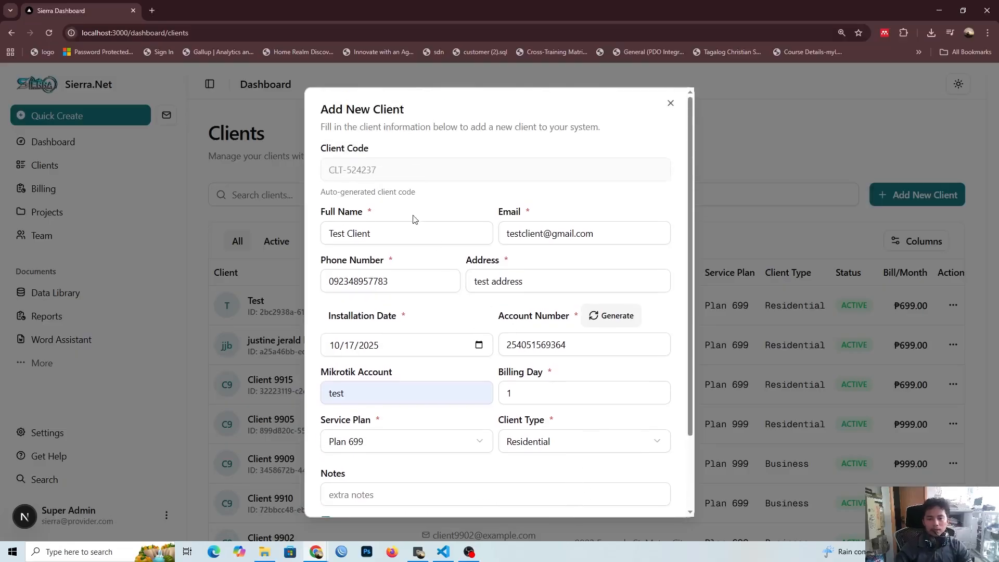
pyautogui.click(414, 228)
pyautogui.scroll(-3, 574, 353)
pyautogui.hotkey('ctrl', 'a')
pyautogui.hotkey('ctrl', 'c')
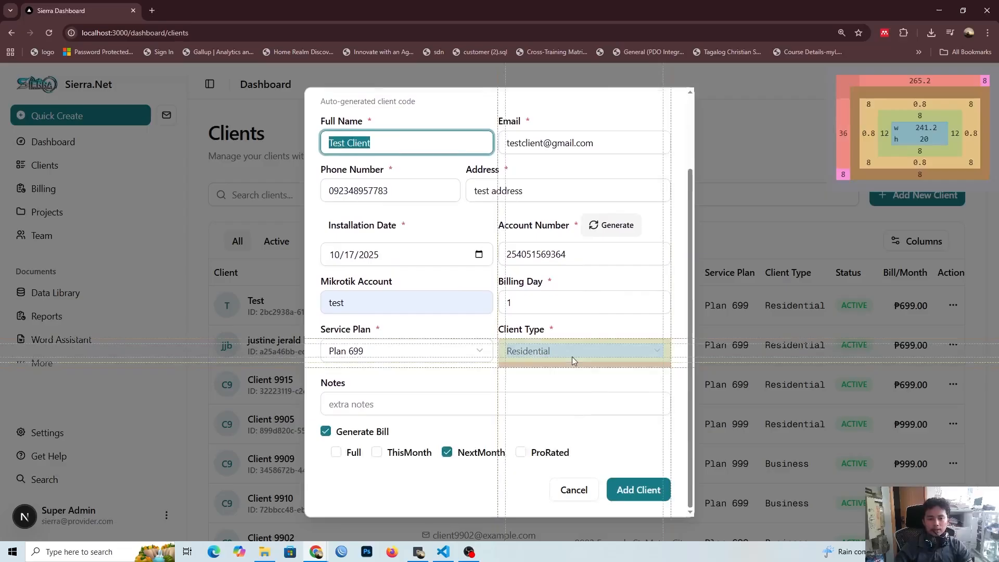
pyautogui.click(635, 492)
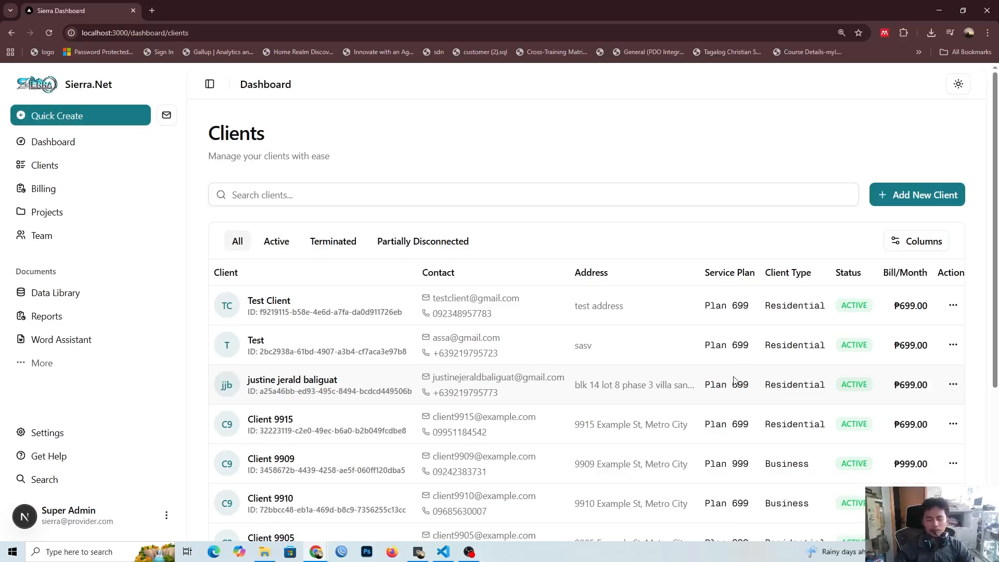
# Step: Search the client list for the copied client name, and then for the nonsense text sdnsjdv
pyautogui.scroll(-5, 741, 360)
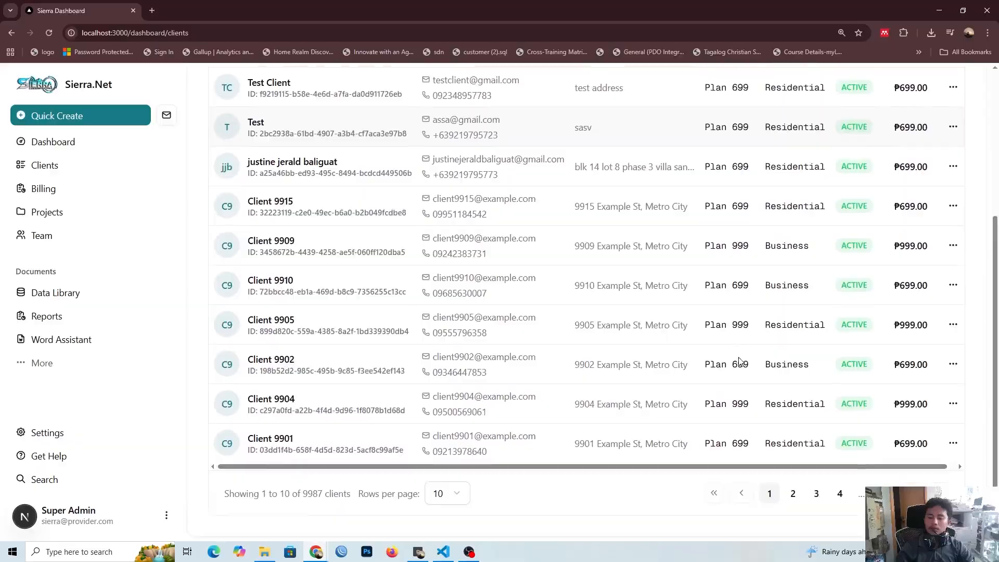
pyautogui.scroll(5, 959, 468)
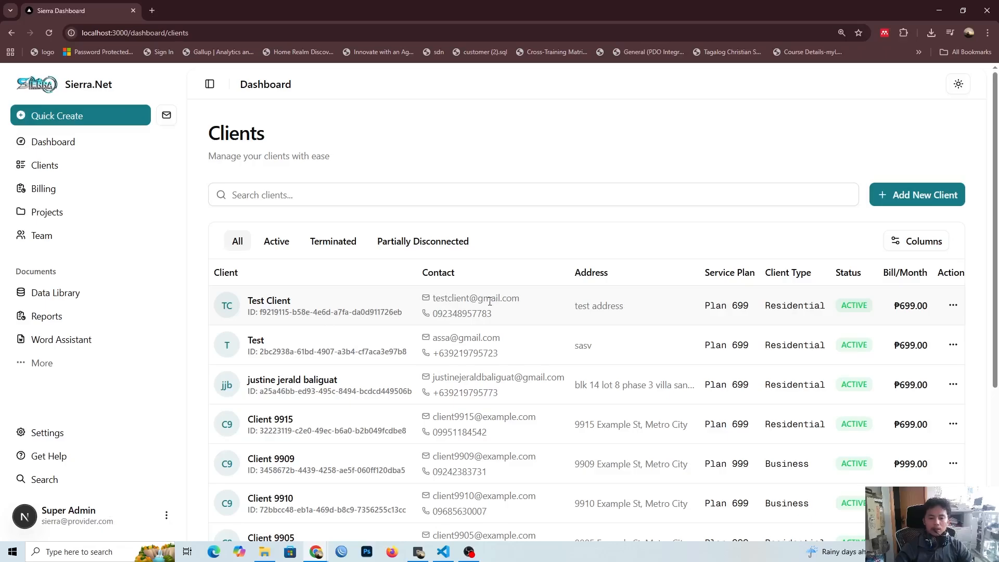
pyautogui.click(408, 194)
pyautogui.hotkey('ctrl', 'v')
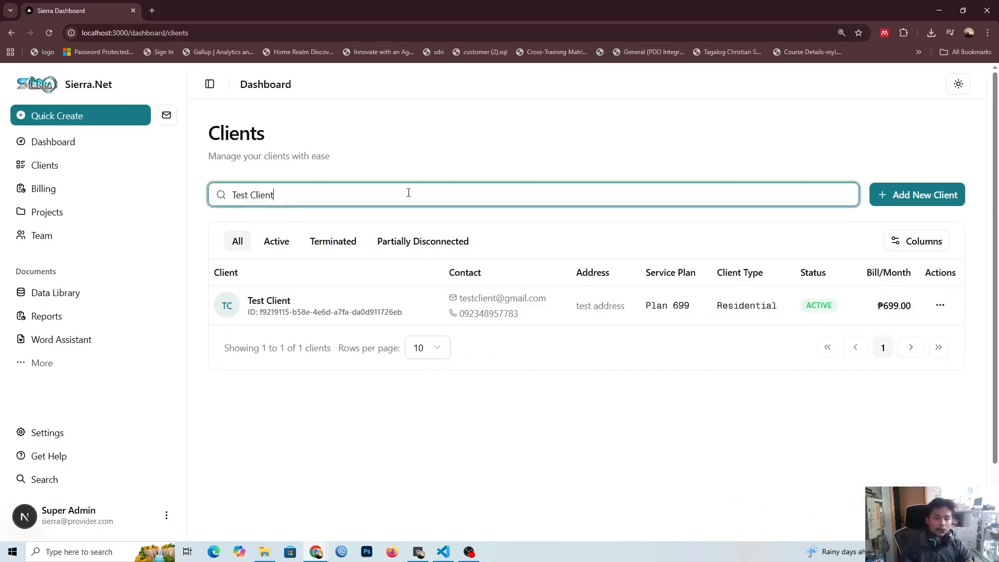
pyautogui.hotkey('ctrl', 'a')
pyautogui.write('sdnsjdv')
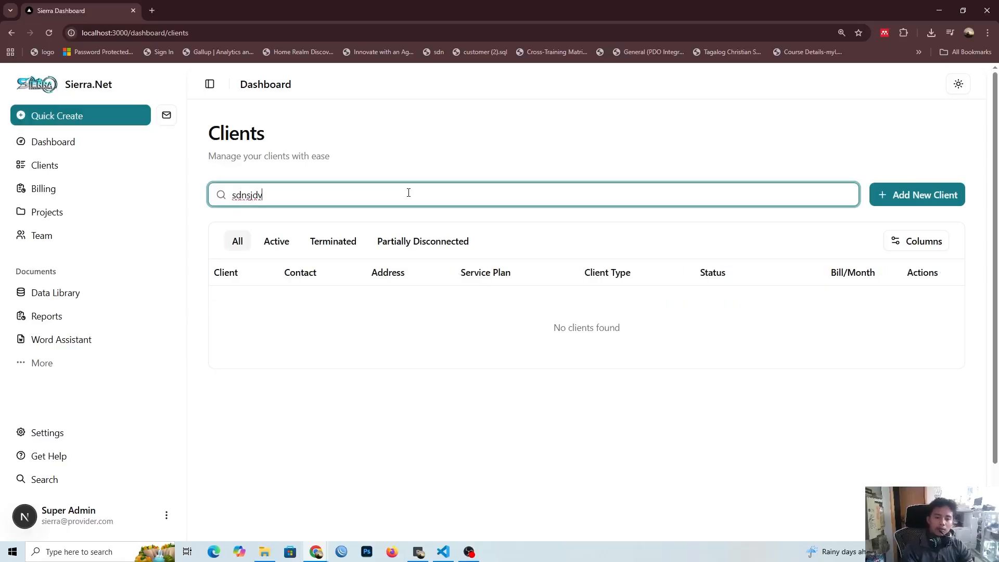
# Step: Replace the nonsense search text with the copied client name to search the client list
pyautogui.hotkey('ctrl', 'a')
pyautogui.press('BackSpace')
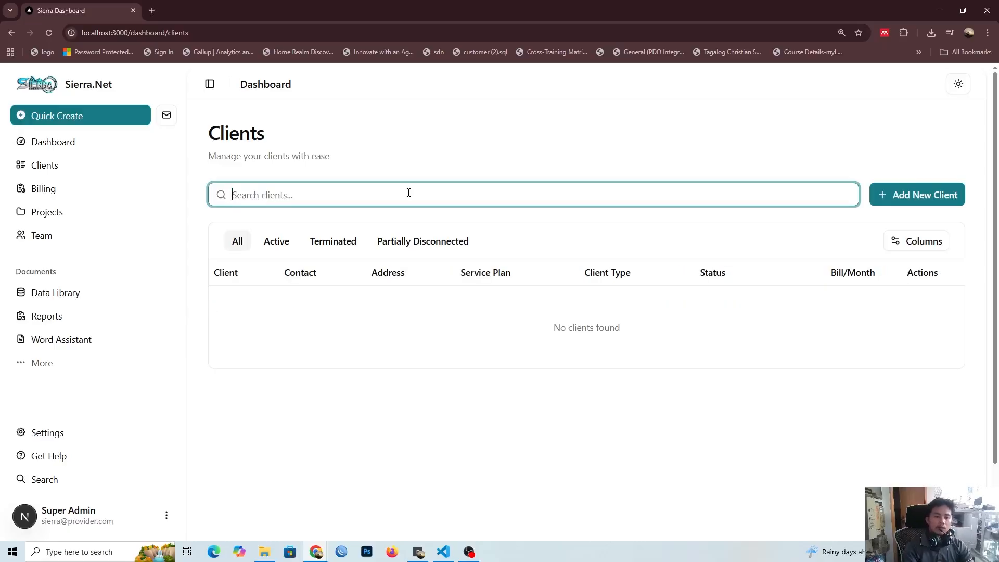
pyautogui.hotkey('ctrl', 'v')
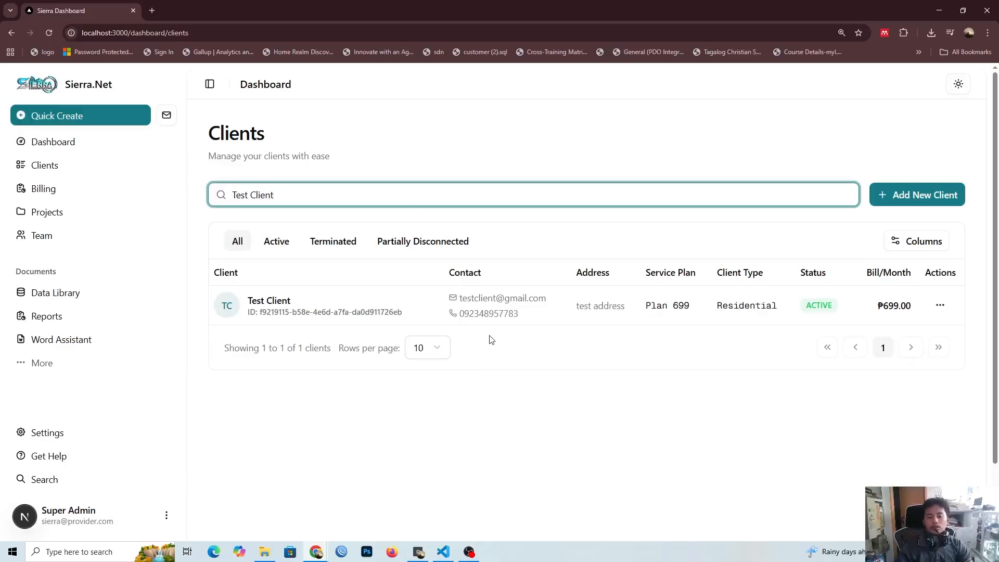
# Step: Search the client list by the found client's phone number, first in full and then shortened to a partial number
pyautogui.doubleClick(489, 314)
pyautogui.hotkey('ctrl', 'c')
pyautogui.click(402, 200)
pyautogui.hotkey('ctrl', 'a')
pyautogui.hotkey('ctrl', 'v')
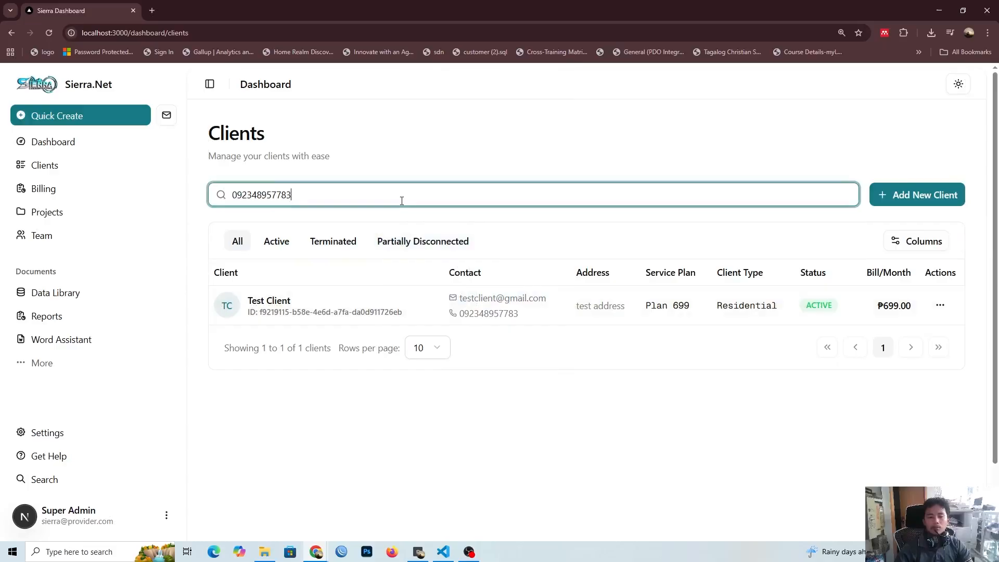
pyautogui.press('BackSpace')
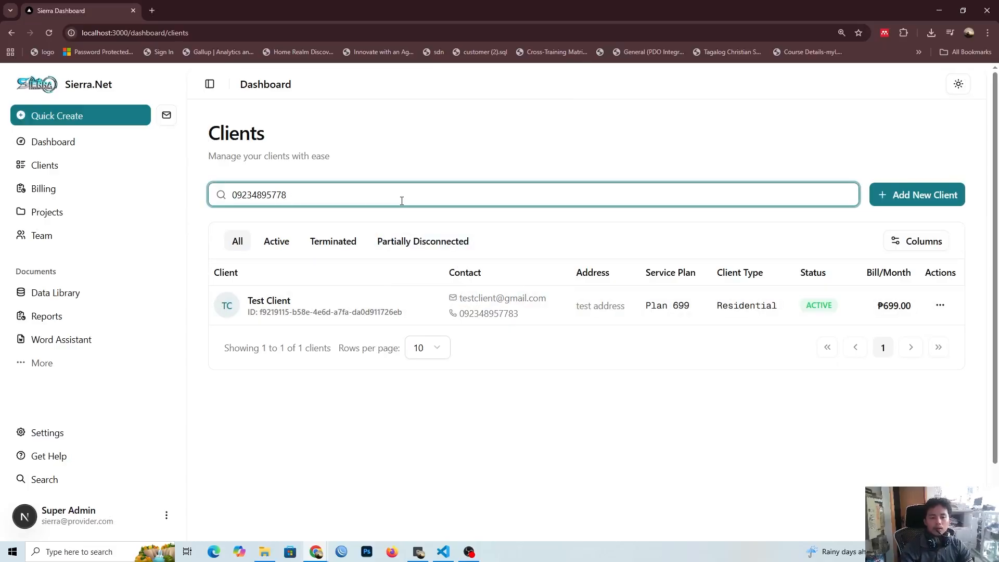
pyautogui.hotkey('ctrl', 'a')
pyautogui.press('BackSpace')
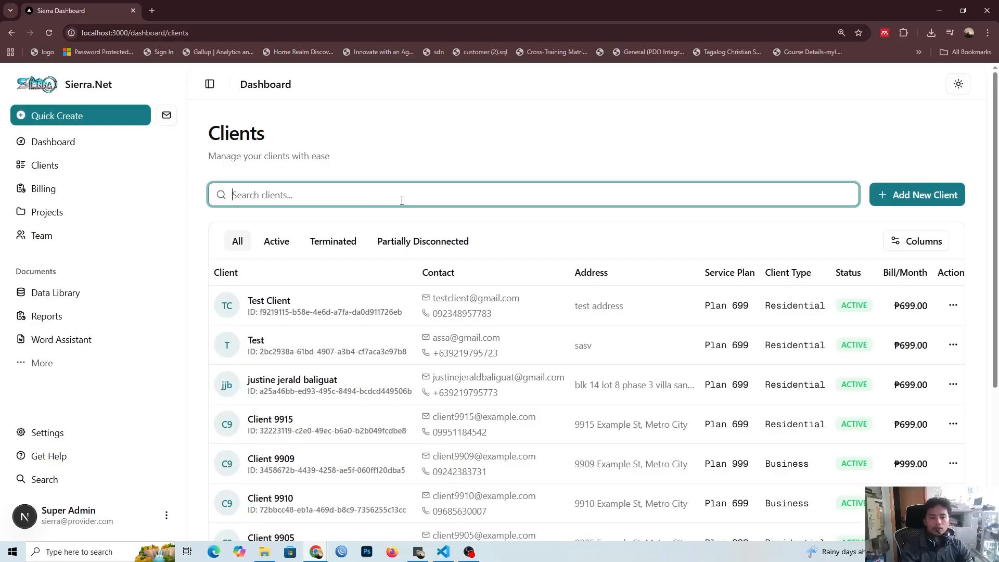
pyautogui.hotkey('ctrl', 'z')
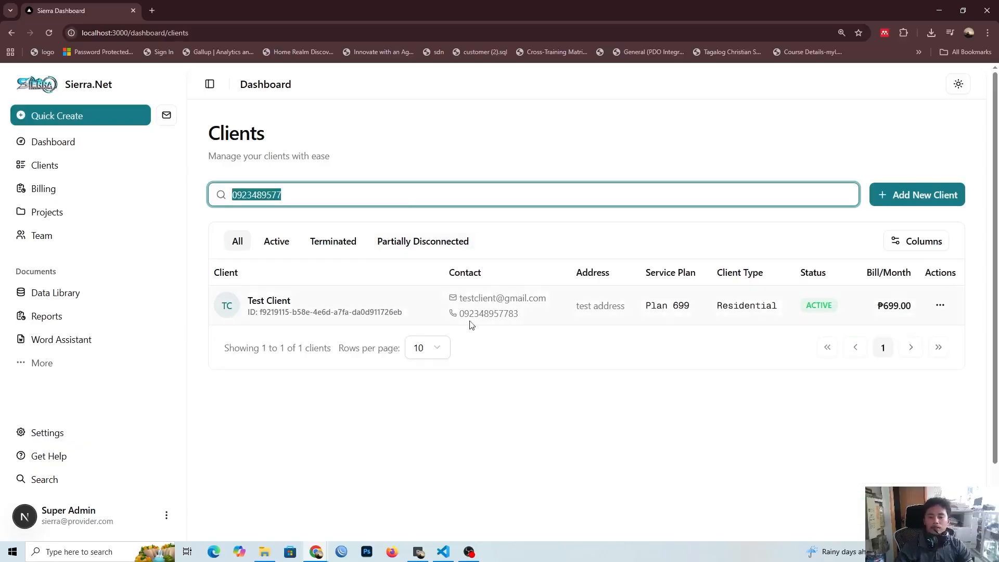
pyautogui.click(471, 325)
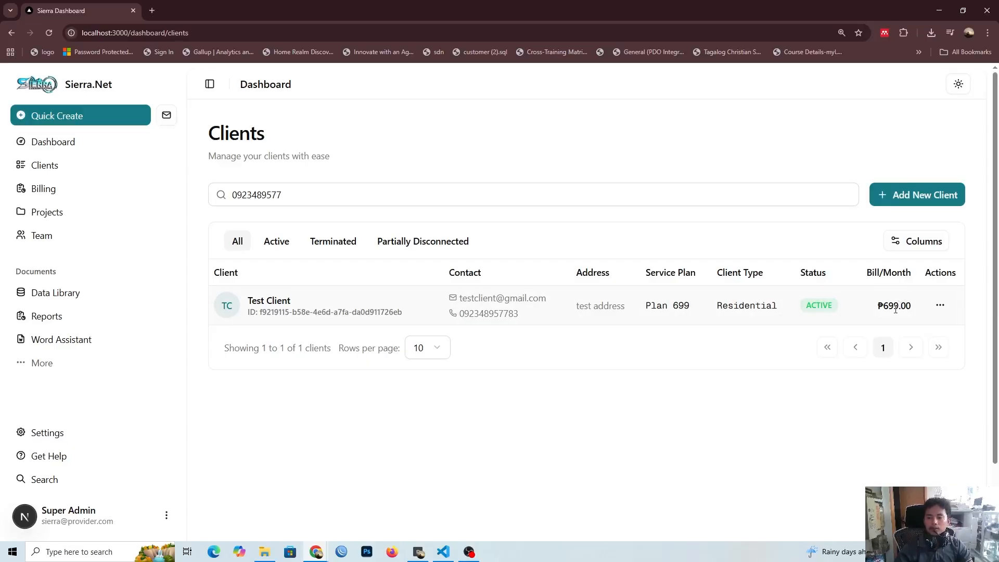
# Step: Review the actions available for the found client, view its client details, and close them again
pyautogui.click(940, 307)
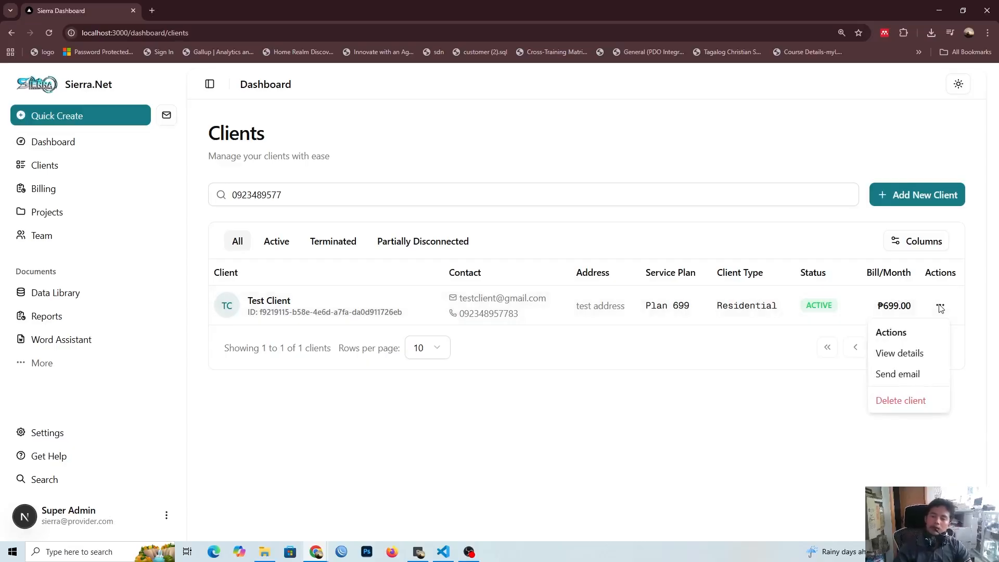
pyautogui.click(827, 137)
pyautogui.click(946, 306)
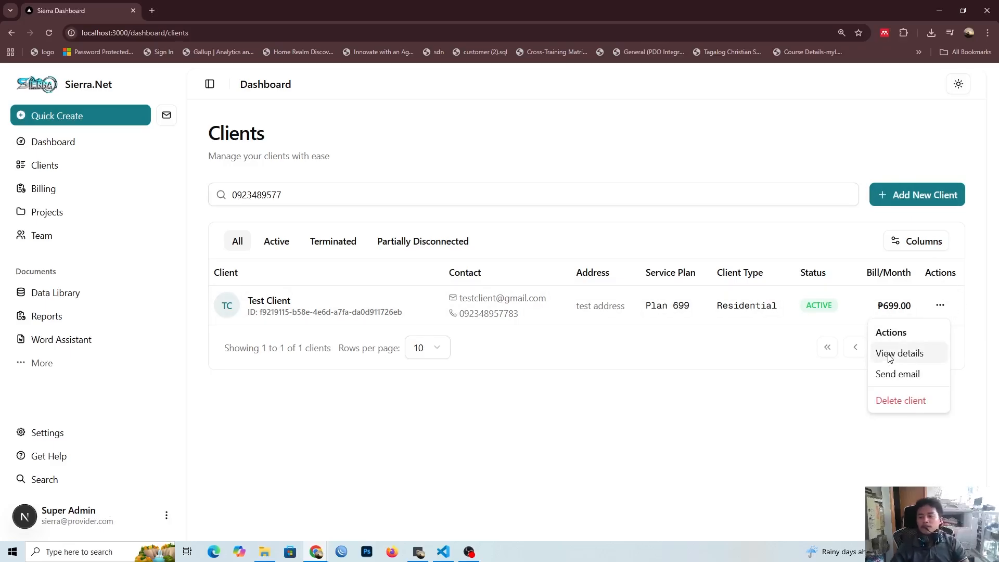
pyautogui.click(777, 360)
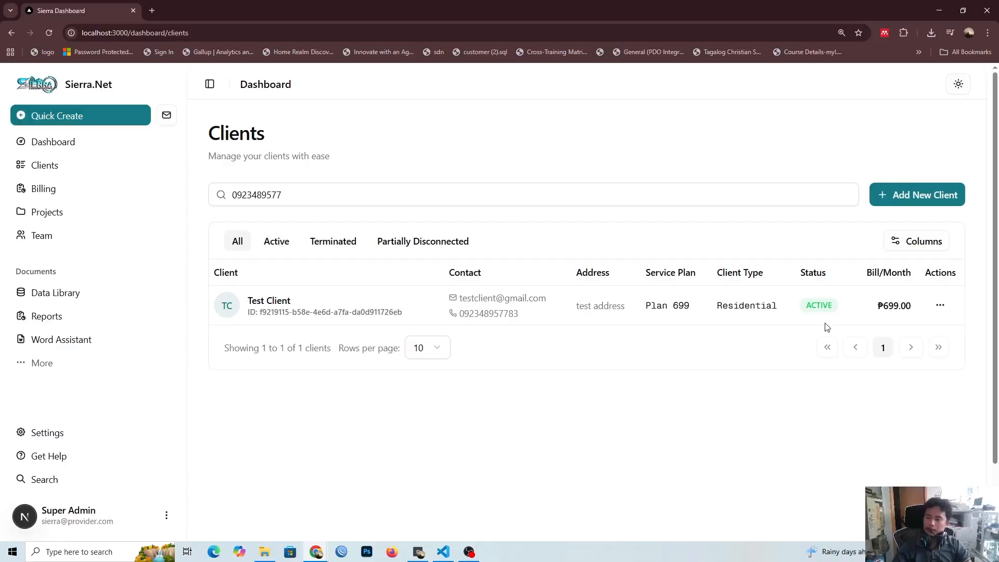
pyautogui.click(940, 305)
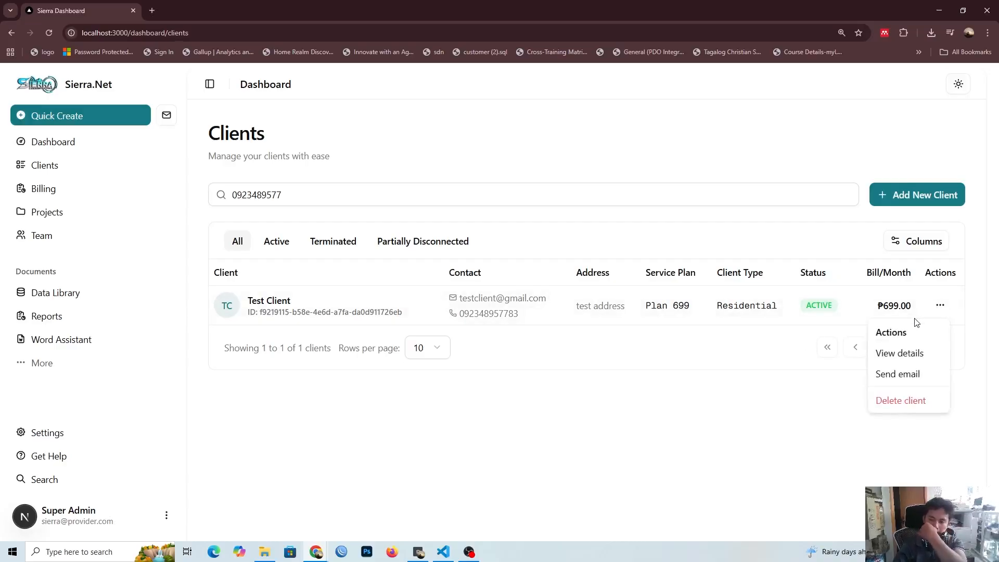
pyautogui.click(894, 353)
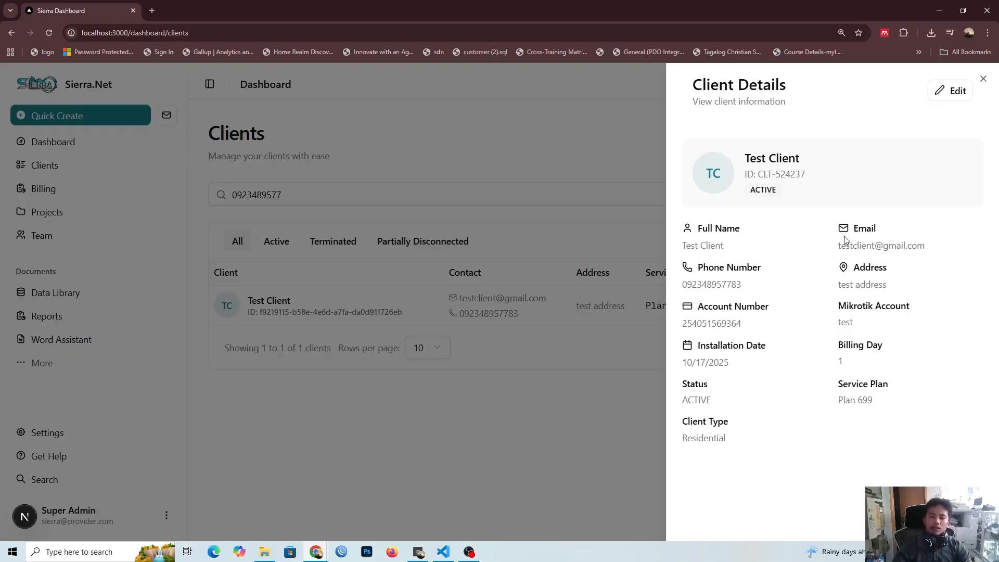
pyautogui.click(515, 383)
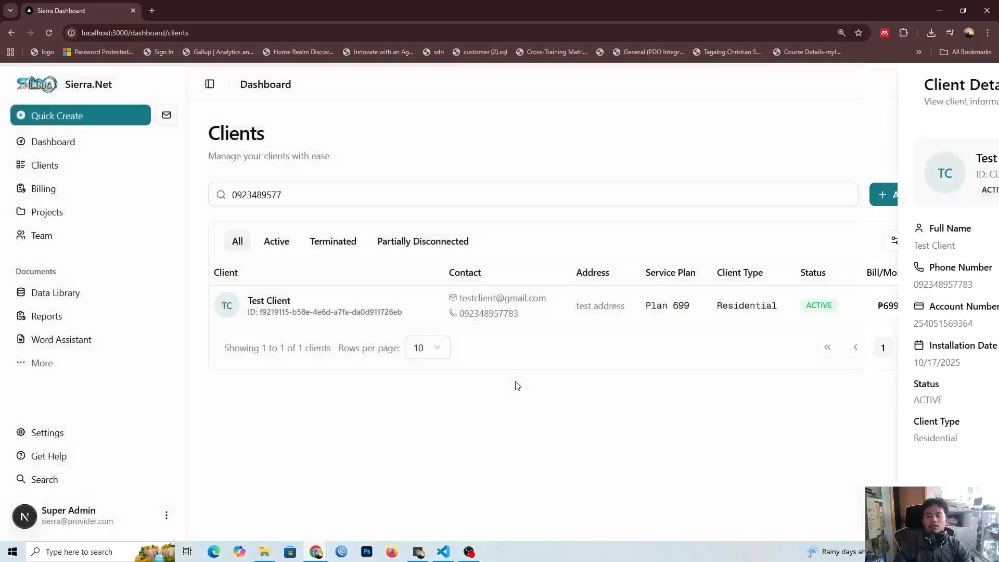
# Step: Open the found client's details for editing and change the service plan to Plan 999
pyautogui.click(940, 306)
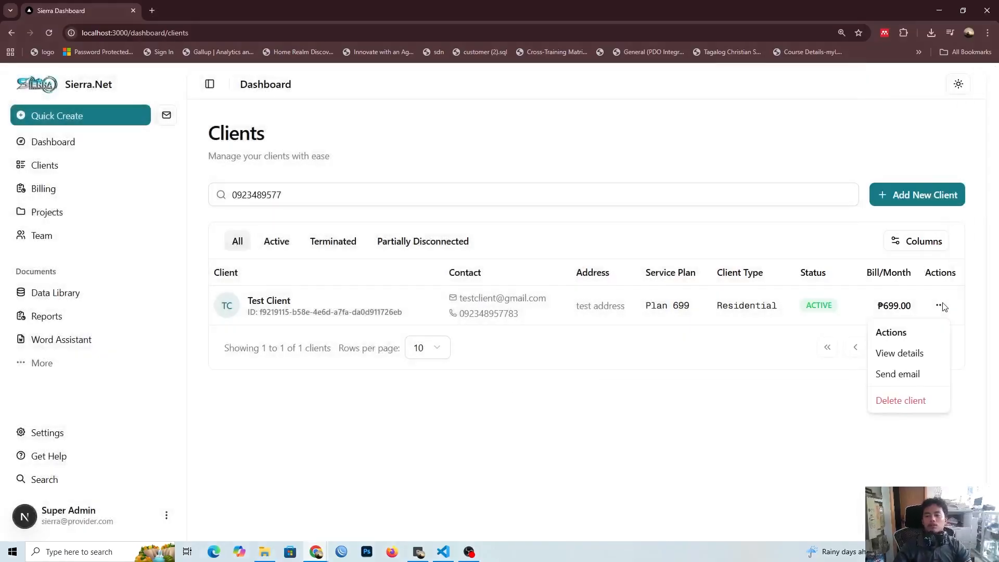
pyautogui.click(884, 354)
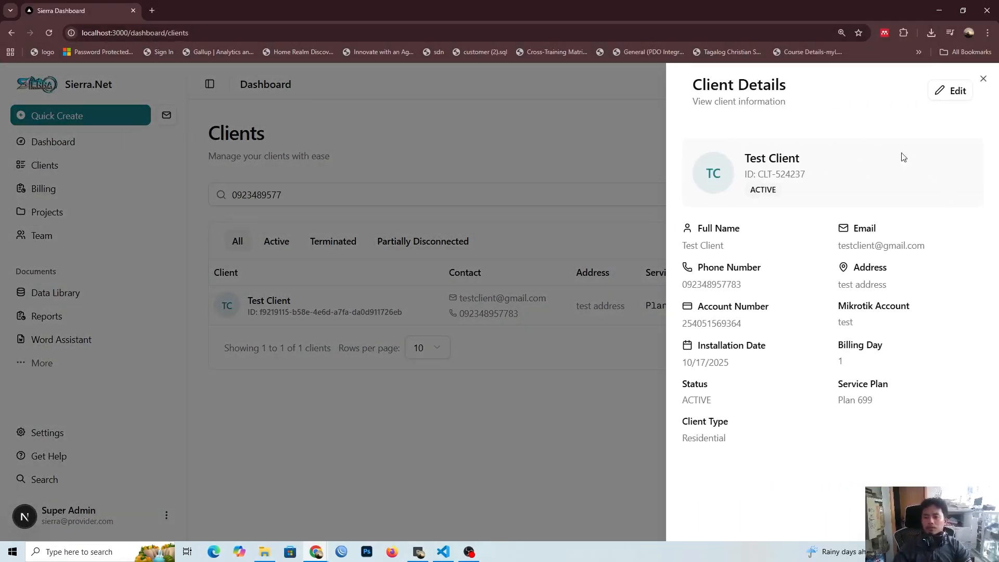
pyautogui.click(935, 92)
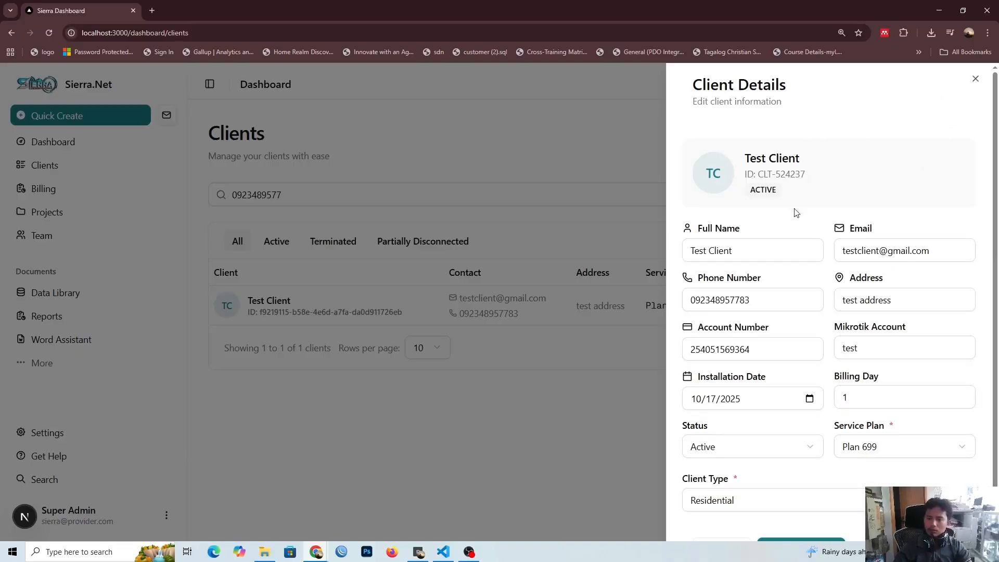
pyautogui.scroll(-1, 794, 224)
pyautogui.click(787, 243)
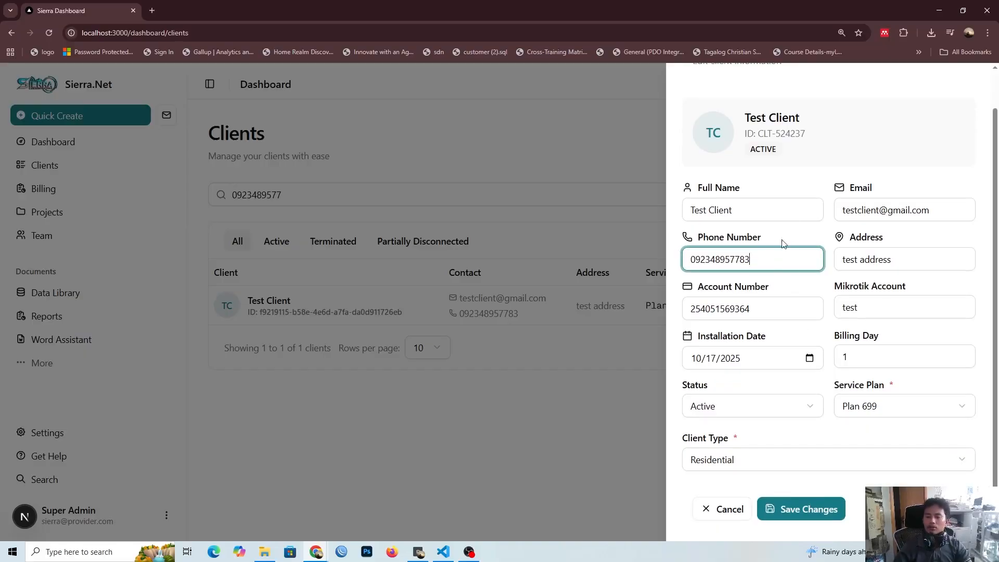
pyautogui.click(787, 182)
pyautogui.click(769, 406)
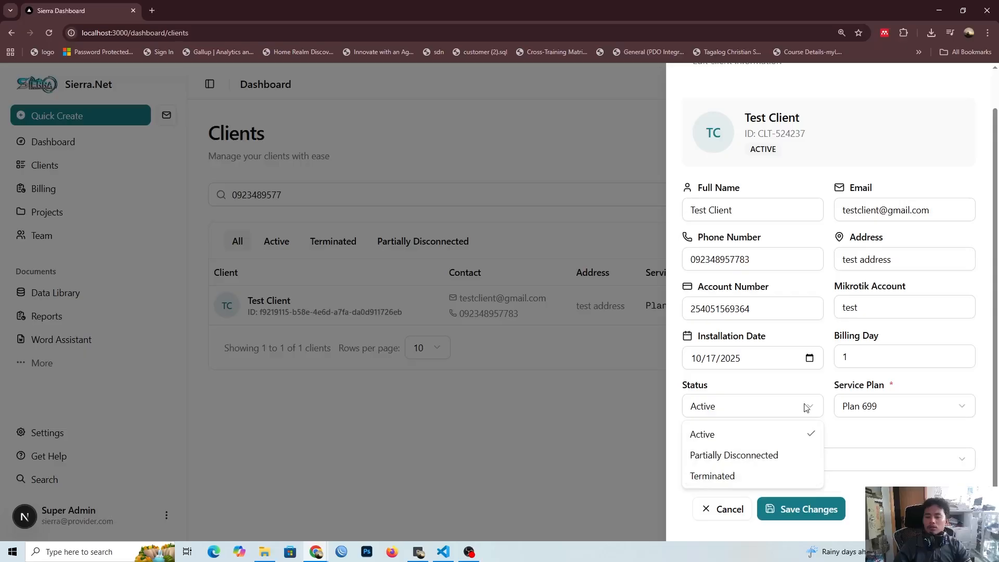
pyautogui.click(810, 387)
pyautogui.click(883, 406)
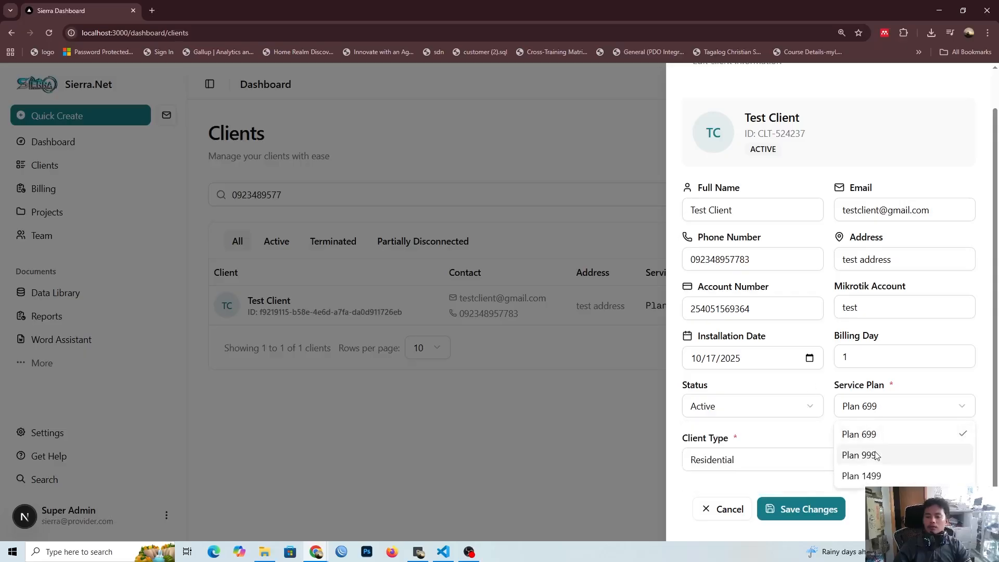
pyautogui.click(875, 455)
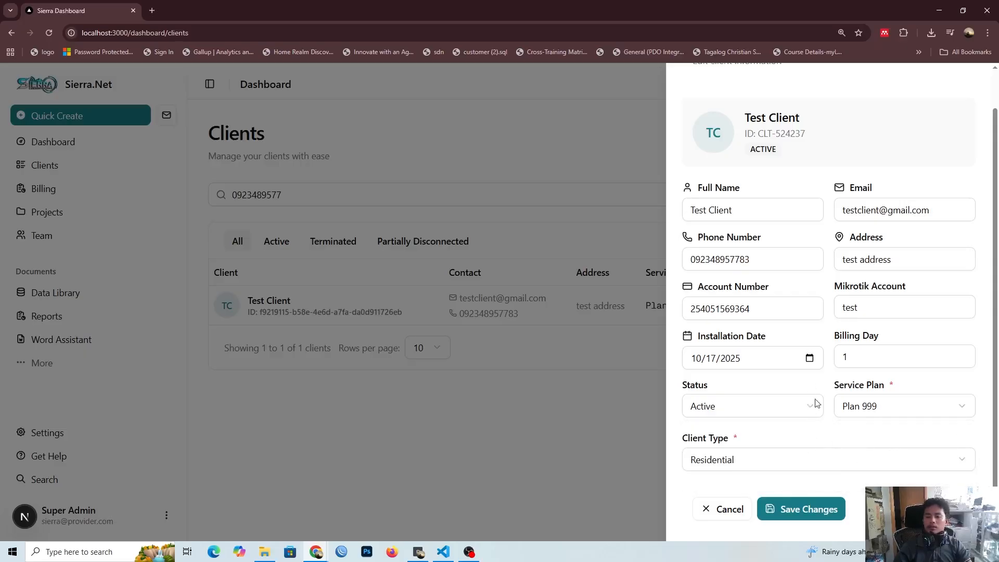
# Step: Append the word Test to the client's full name and save the changes
pyautogui.click(766, 207)
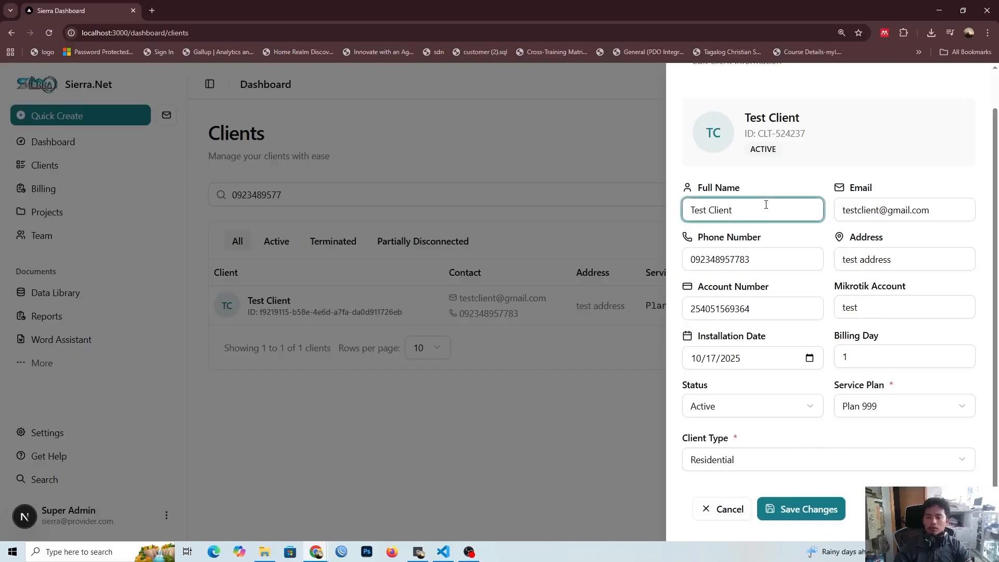
pyautogui.write('Test')
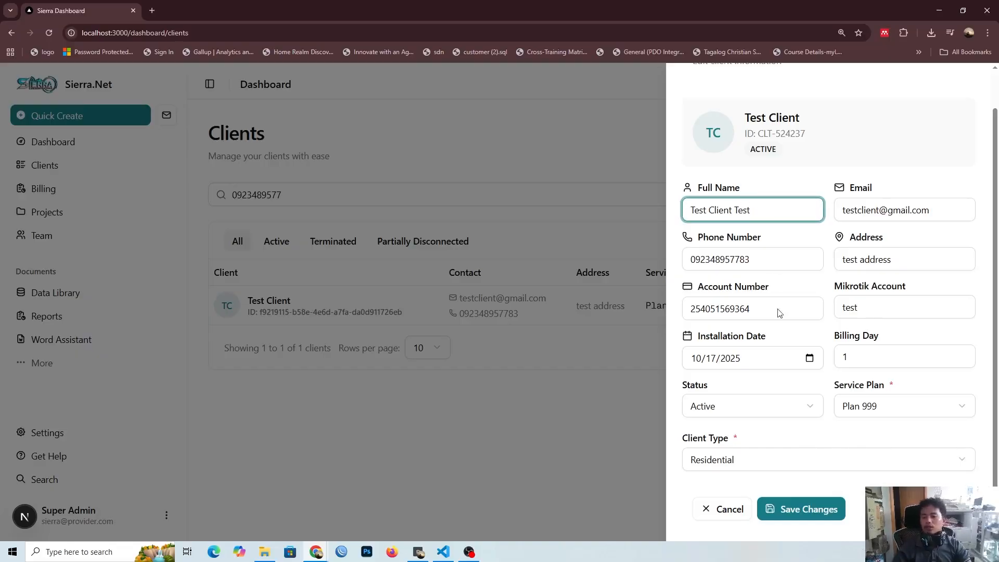
pyautogui.click(786, 503)
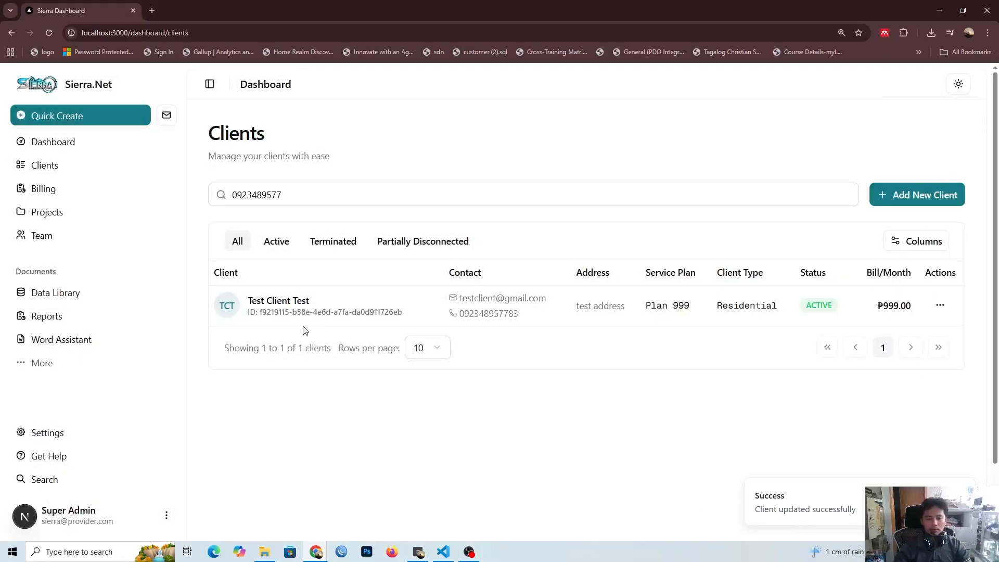
# Step: Check the edited client's name, monthly bill and service plan in the client list
pyautogui.moveTo(307, 302); pyautogui.dragTo(267, 303)
pyautogui.click(287, 405)
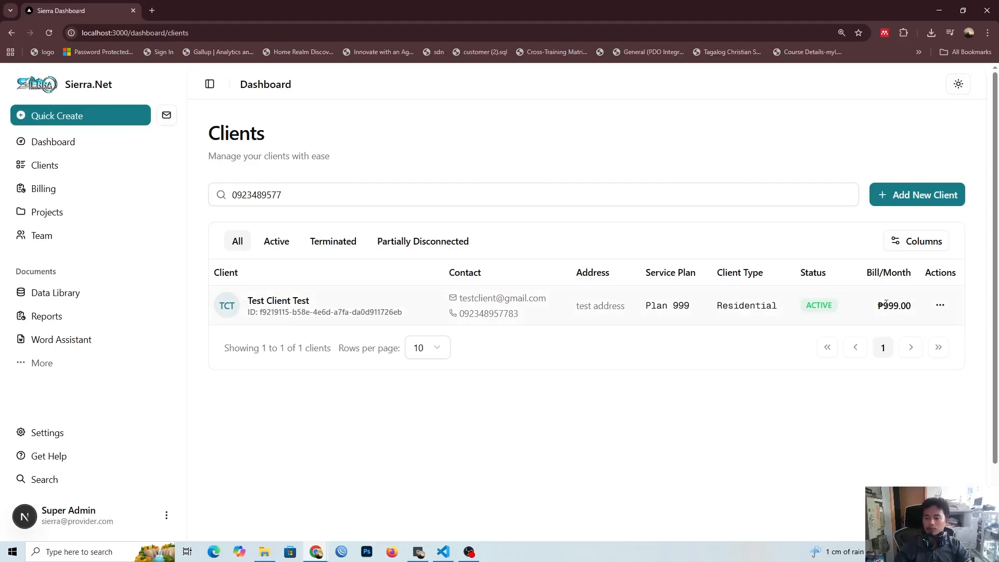
pyautogui.moveTo(901, 305); pyautogui.dragTo(872, 314)
pyautogui.click(779, 378)
pyautogui.doubleClick(685, 306)
pyautogui.click(664, 340)
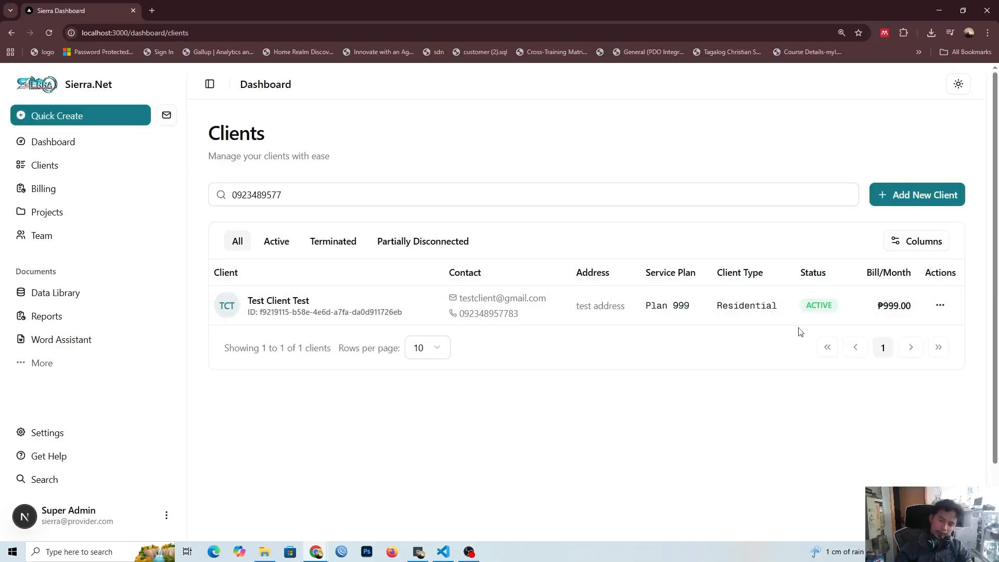
# Step: Delete the edited test client from the client list and confirm the deletion
pyautogui.click(943, 309)
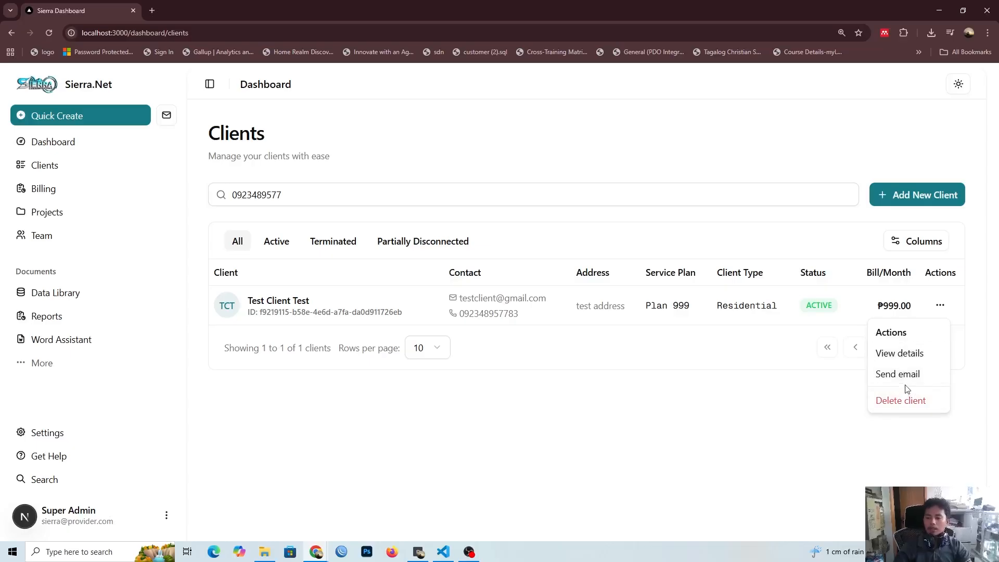
pyautogui.click(703, 364)
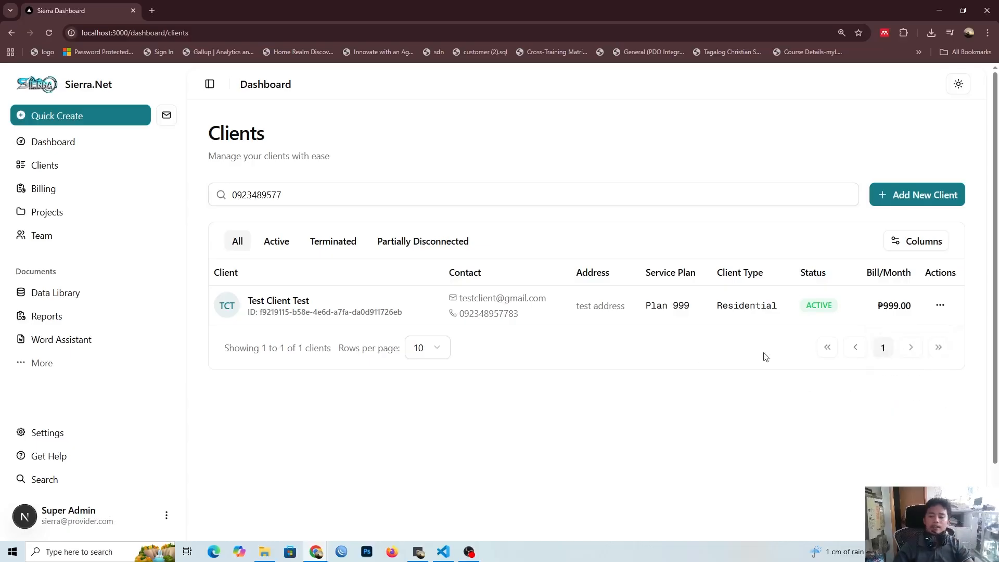
pyautogui.click(934, 303)
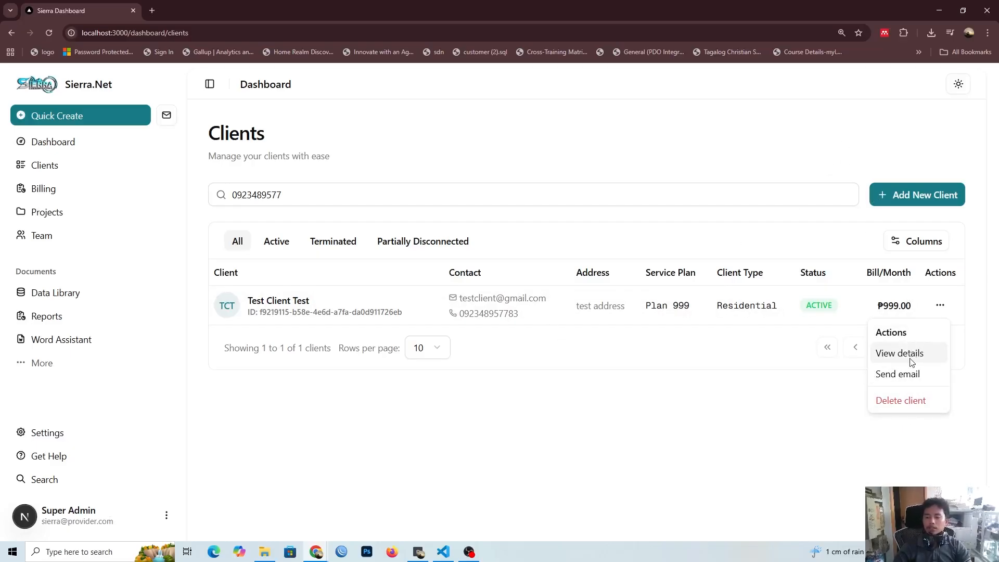
pyautogui.click(908, 400)
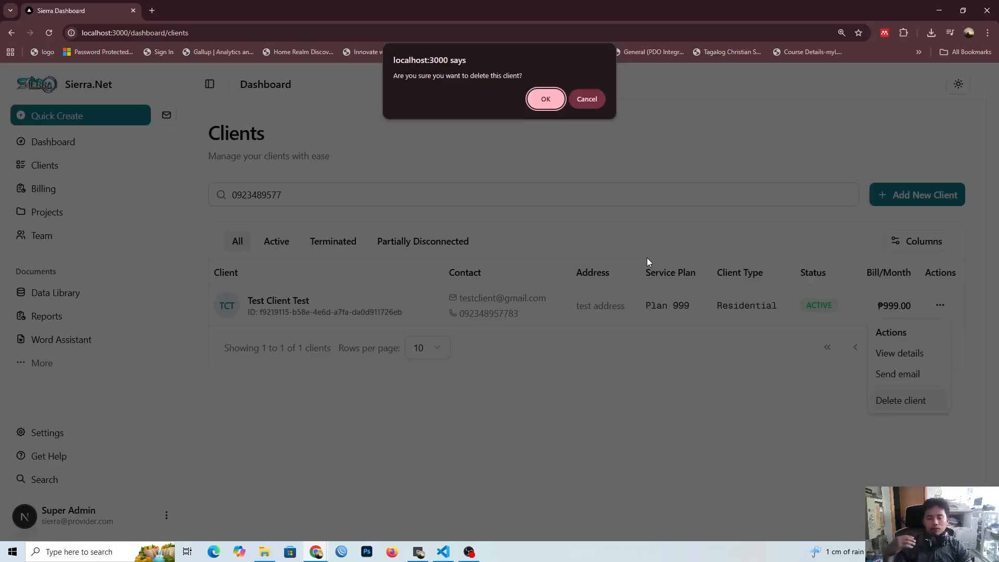
pyautogui.click(546, 99)
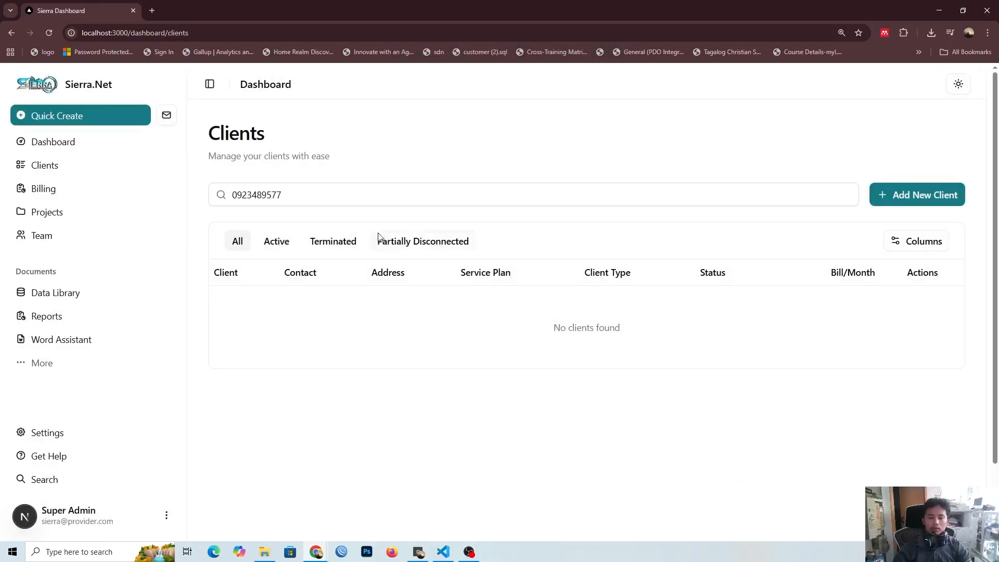
# Step: Search the client list for Test, then clear the search to list all clients again
pyautogui.click(393, 188)
pyautogui.hotkey('ctrl', 'a')
pyautogui.press('BackSpace')
pyautogui.write('Test')
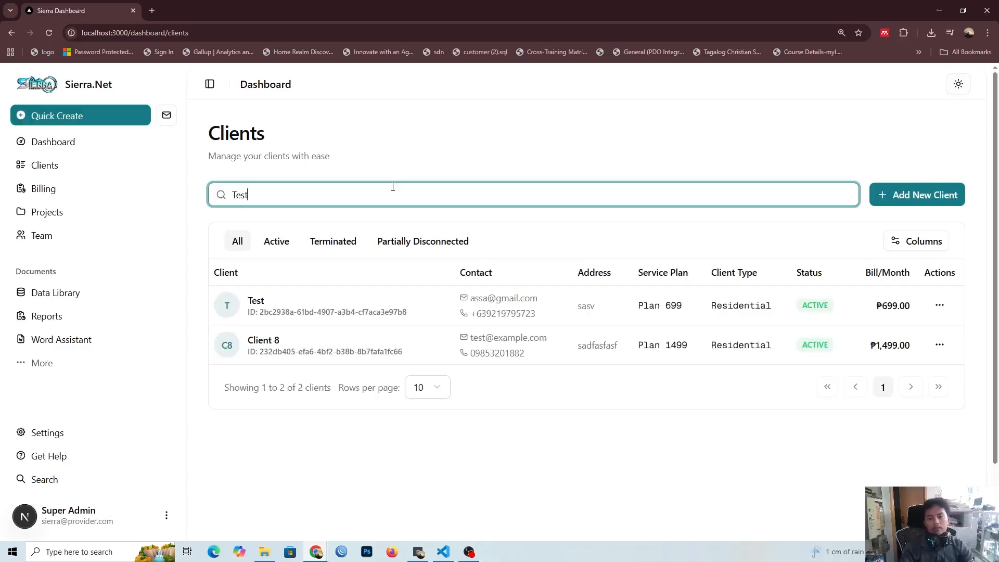
pyautogui.hotkey('ctrl', 'a')
pyautogui.press('BackSpace')
pyautogui.click(415, 178)
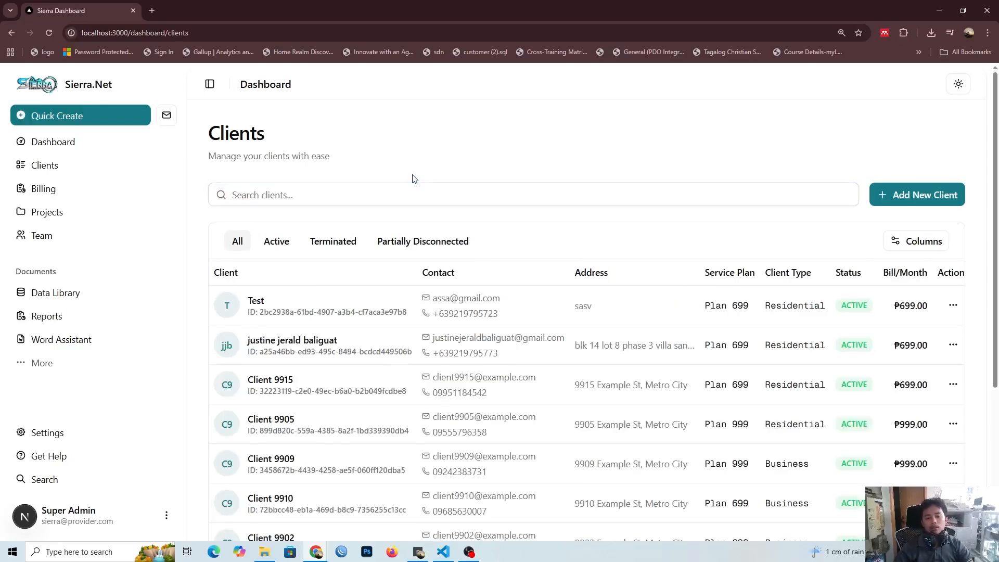
# Step: Start a new client record and enter Test Client as the full name
pyautogui.click(917, 195)
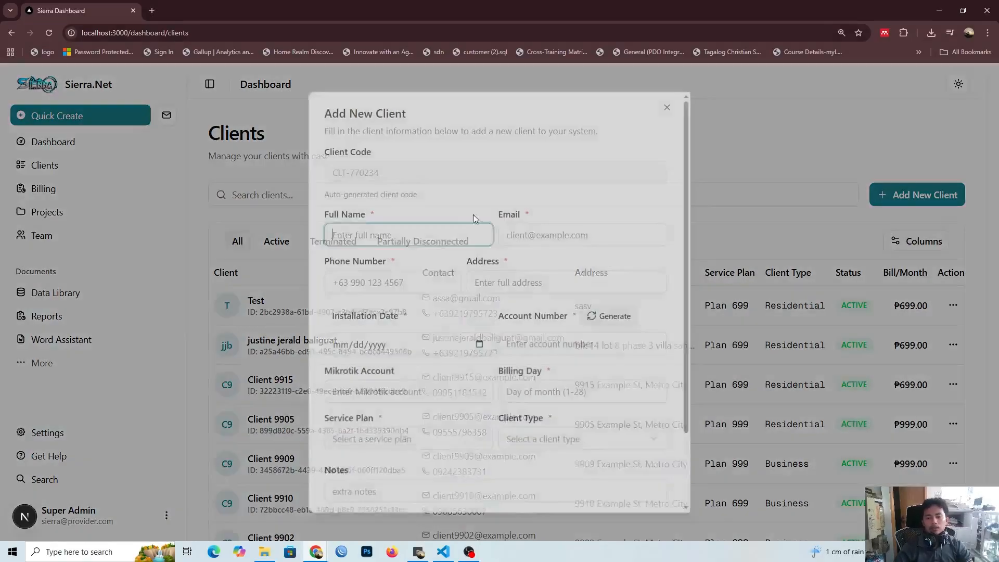
pyautogui.click(396, 230)
pyautogui.write('Test')
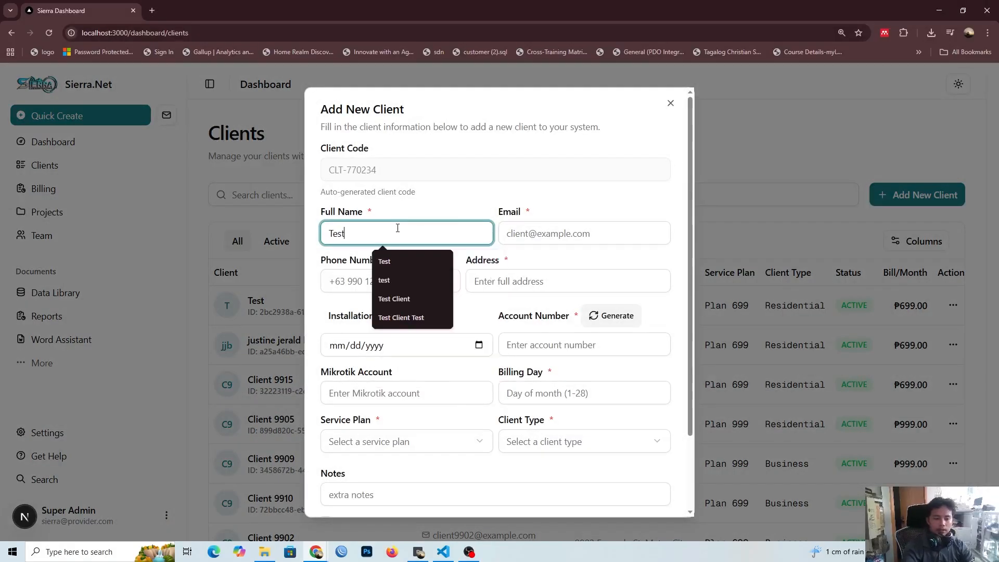
pyautogui.click(596, 242)
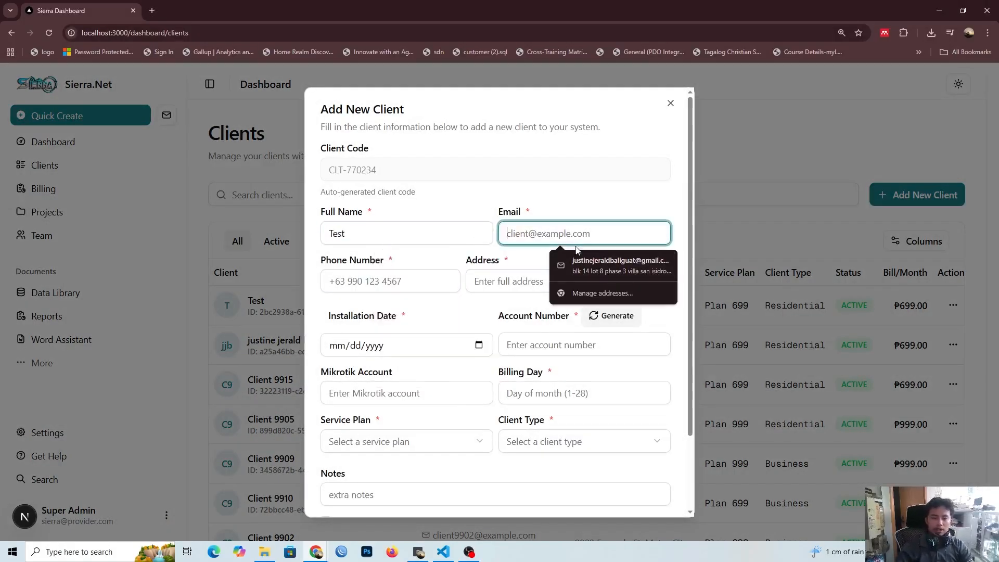
pyautogui.click(394, 233)
pyautogui.write('Clie')
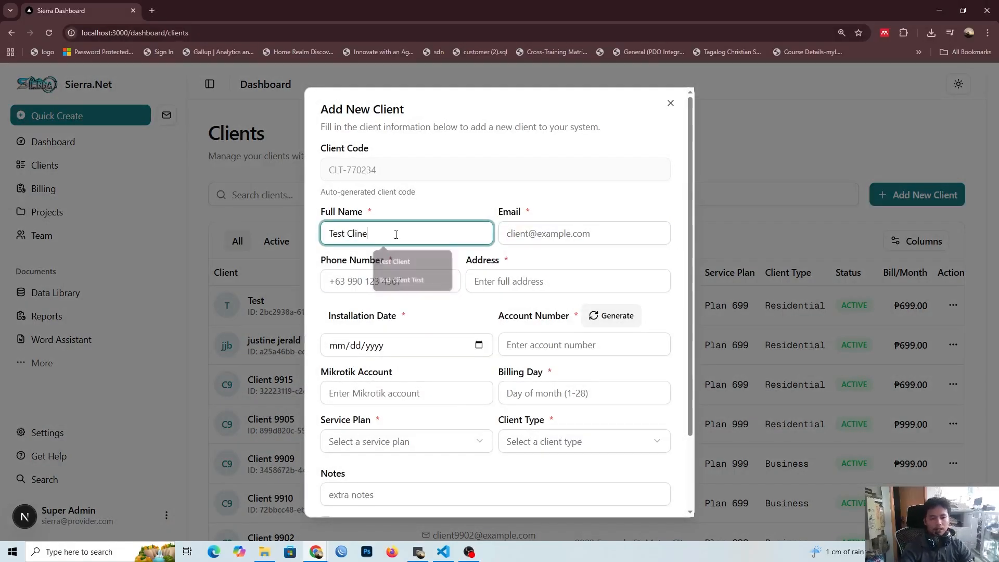
pyautogui.write('nt')
# Step: Enable bill generation for the new client with the NextMonth option
pyautogui.scroll(-2, 397, 417)
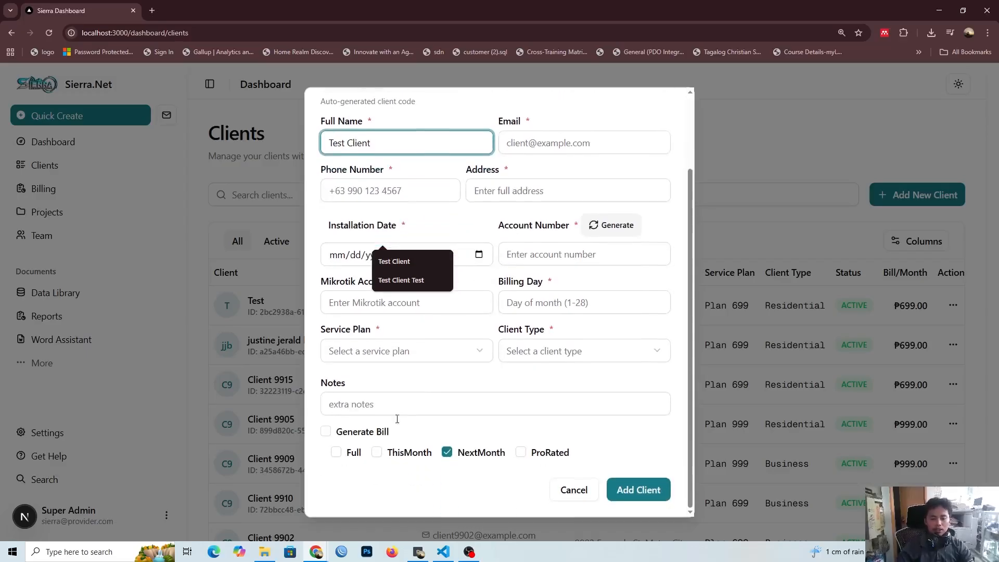
pyautogui.click(345, 435)
pyautogui.click(345, 435)
pyautogui.click(347, 451)
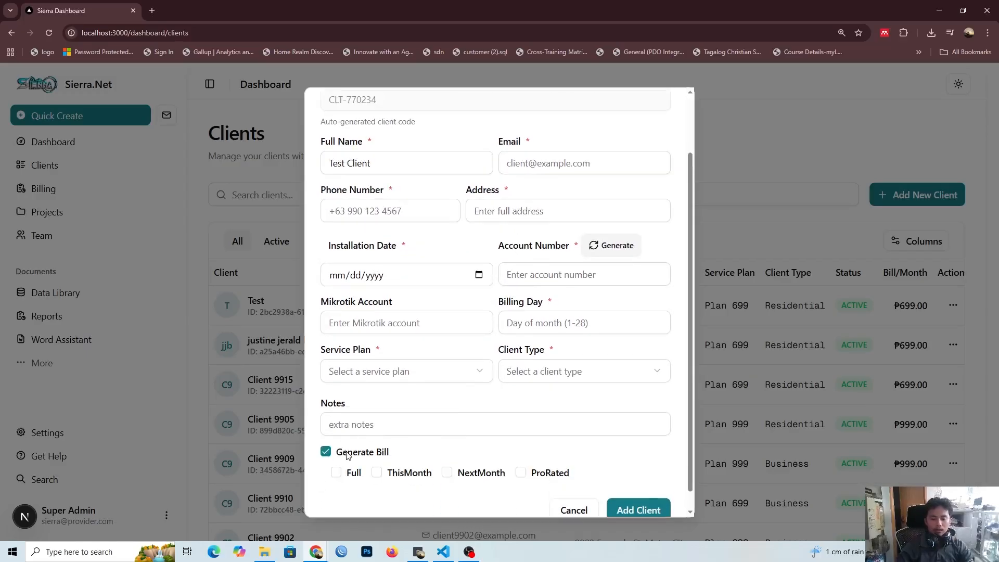
pyautogui.click(446, 473)
pyautogui.scroll(2, 444, 477)
# Step: Fill in the new client's email, phone number and address
pyautogui.click(517, 232)
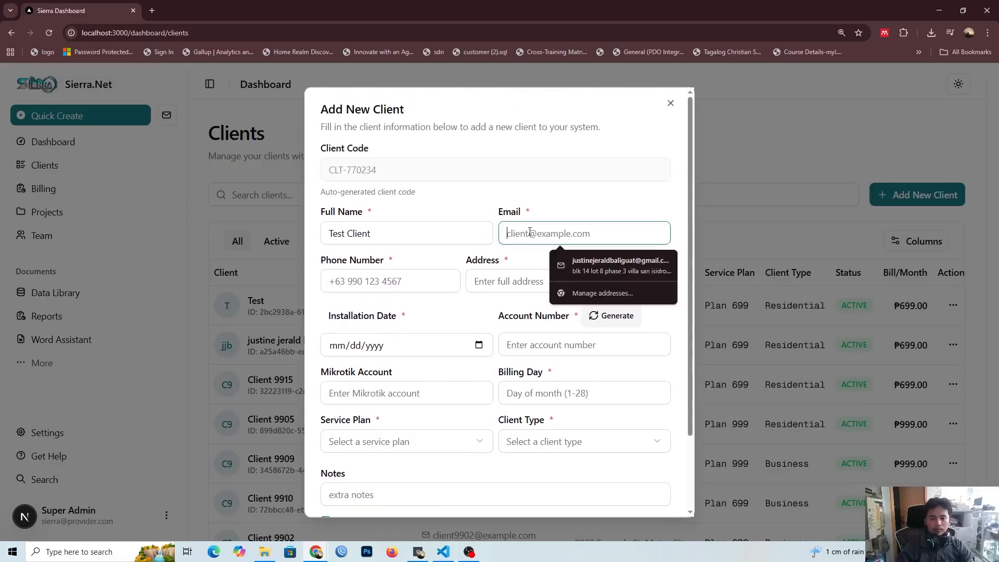
pyautogui.write('testclient@gmail.com')
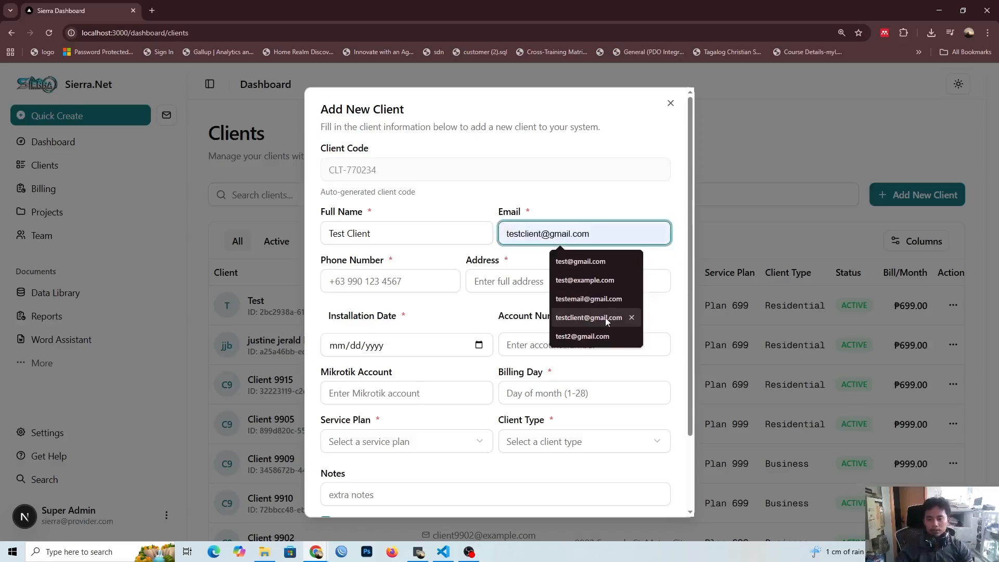
pyautogui.click(593, 317)
pyautogui.click(424, 281)
pyautogui.write('464567')
pyautogui.click(567, 276)
pyautogui.write('45drgdfhb')
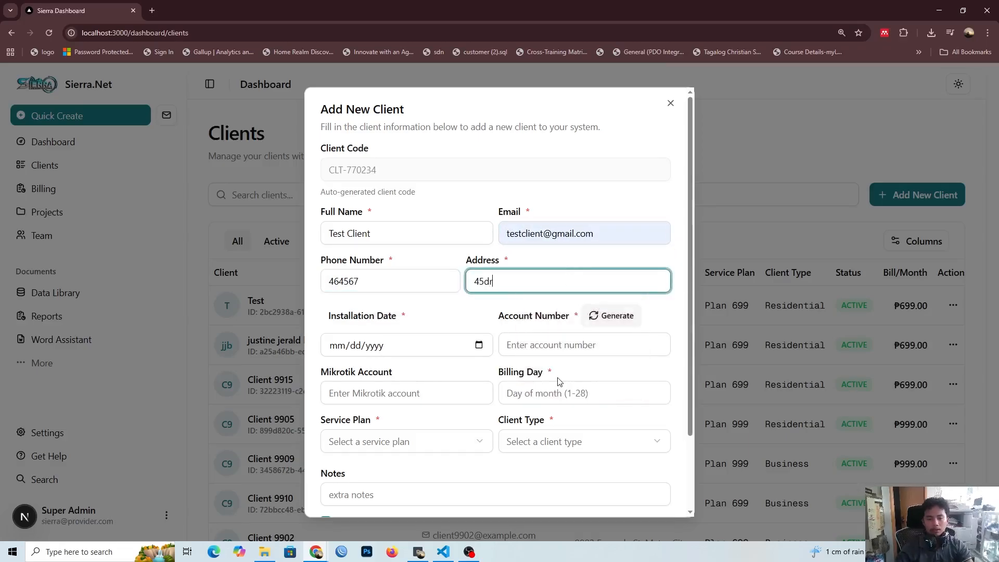
# Step: Set the installation date to today, 10/17/2025, and generate an account number for the new client
pyautogui.click(479, 345)
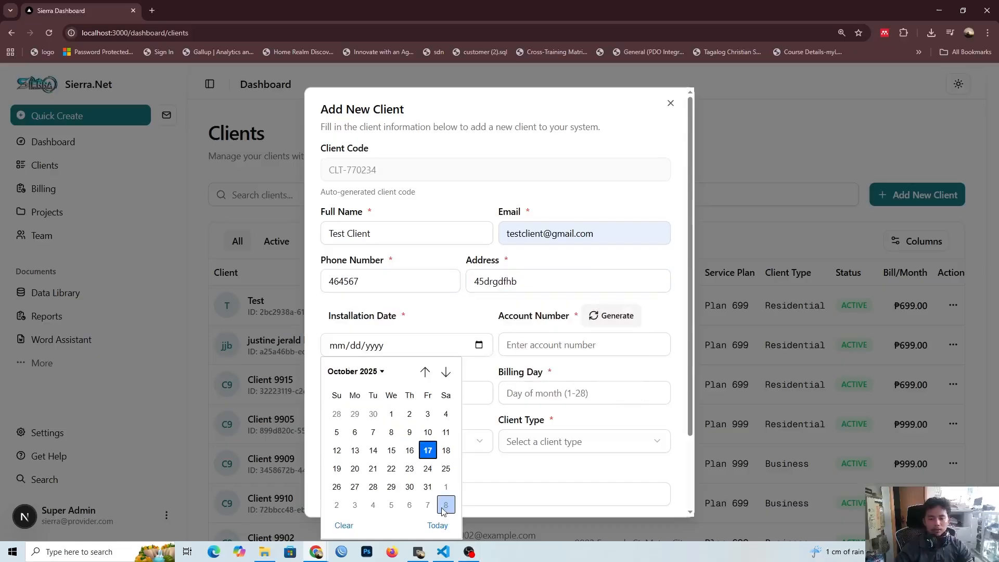
pyautogui.click(437, 525)
pyautogui.click(612, 315)
# Step: Enter test as the client's Mikrotik account and set the billing day to 12
pyautogui.click(416, 393)
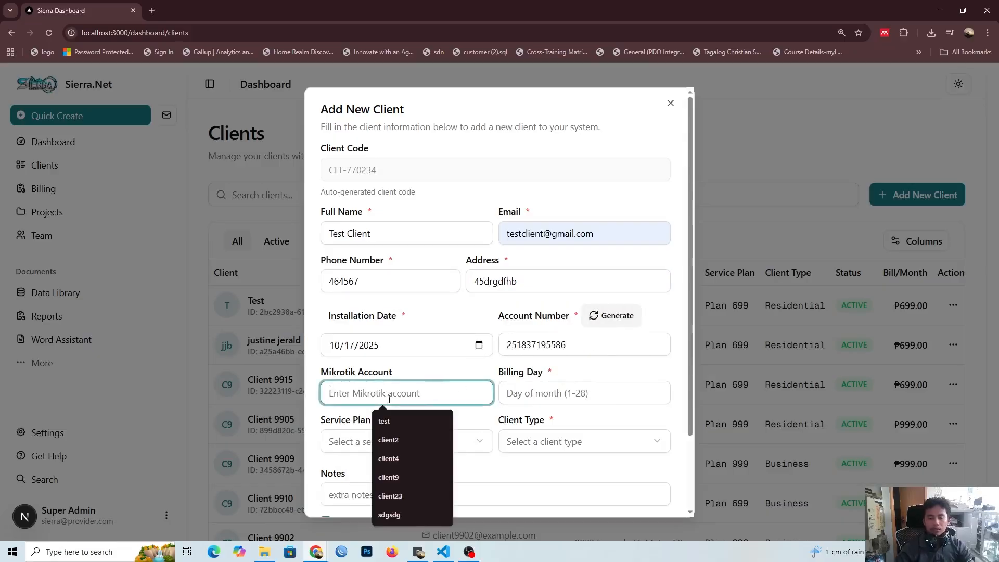
pyautogui.click(396, 416)
pyautogui.click(507, 393)
pyautogui.write('12')
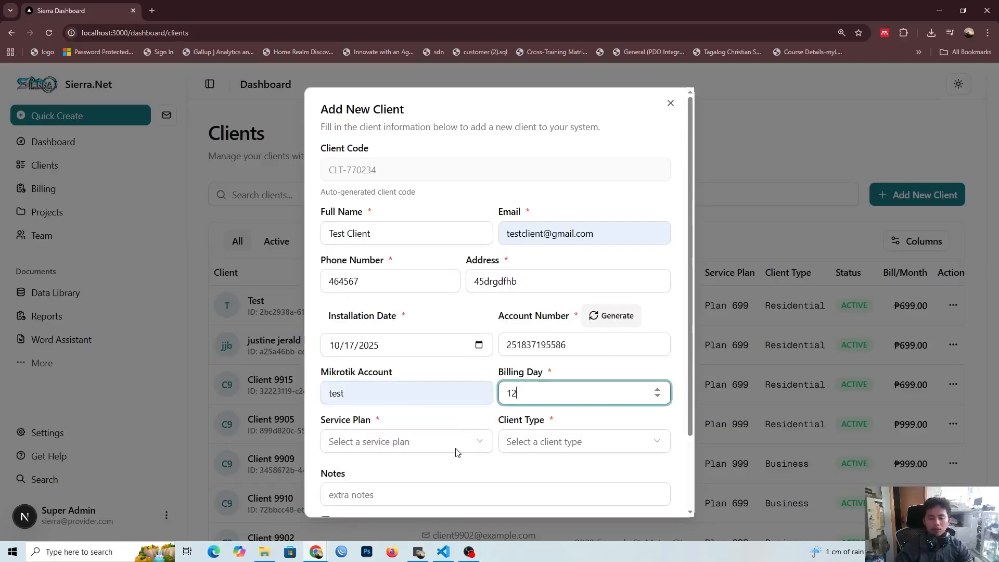
# Step: Set the client's service plan to Plan 999 and the client type to Residential
pyautogui.click(455, 448)
pyautogui.click(372, 489)
pyautogui.click(535, 437)
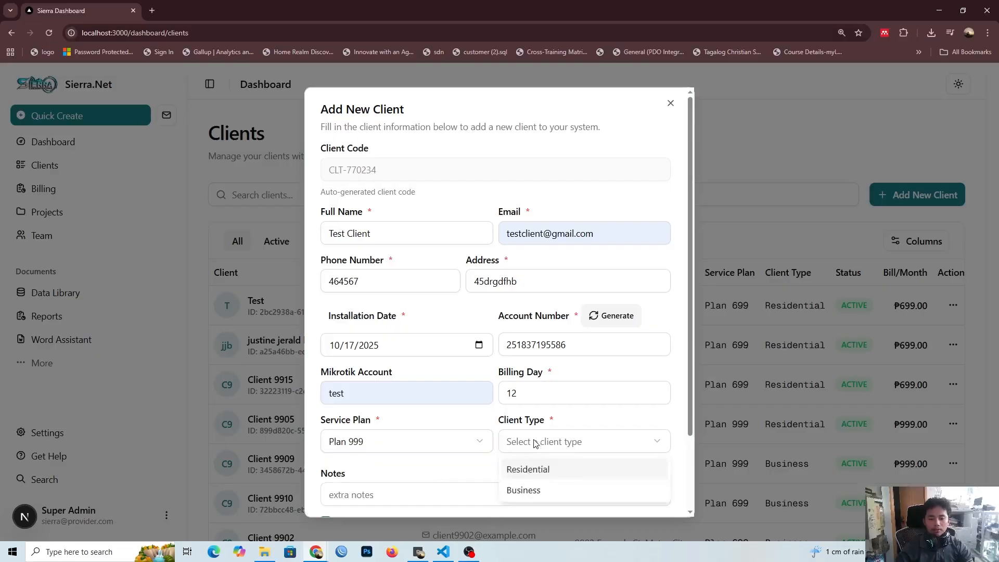
pyautogui.click(527, 469)
# Step: Review the billing day and bill generation options of the completed form and add the client
pyautogui.scroll(-2, 484, 445)
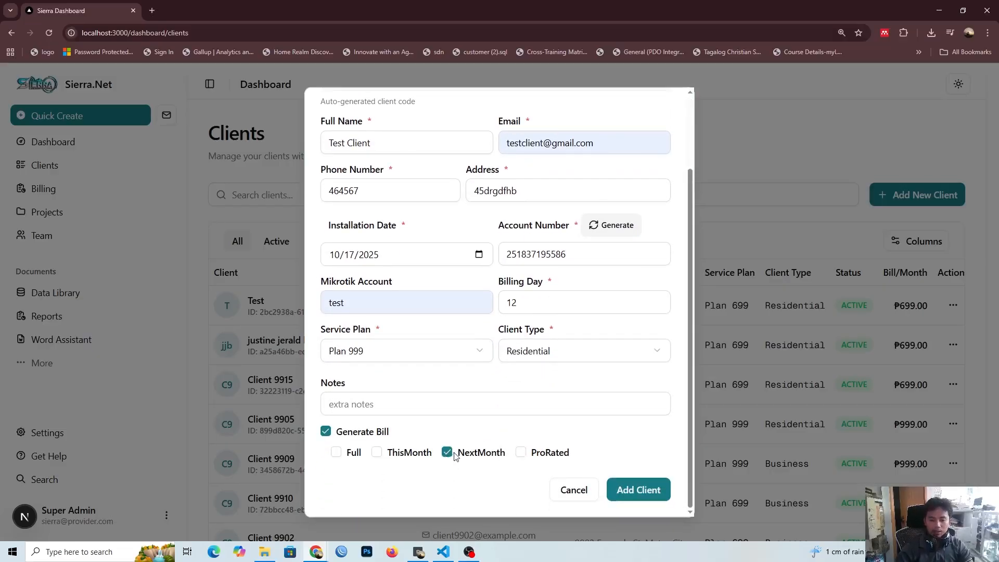
pyautogui.scroll(1, 600, 395)
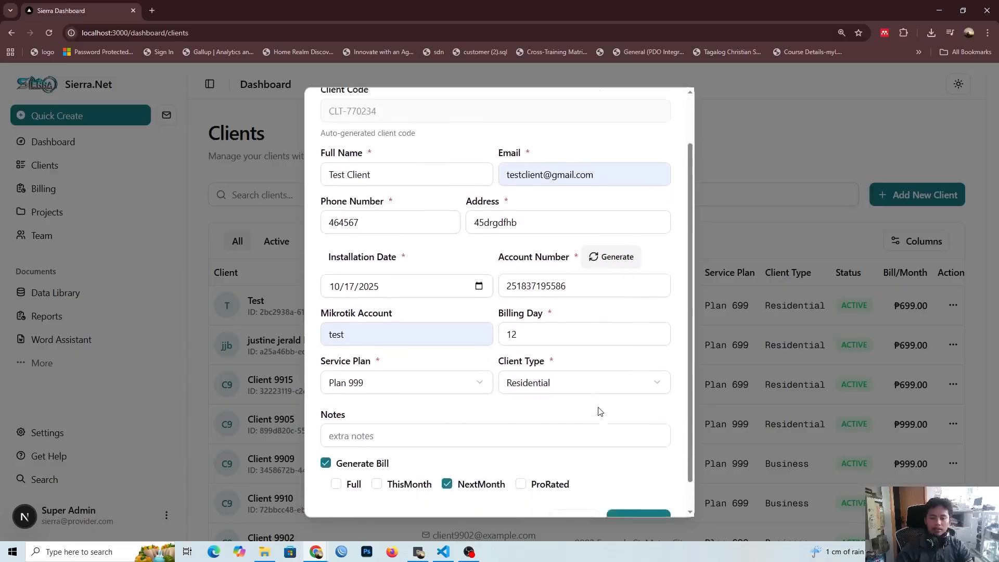
pyautogui.scroll(-1, 600, 411)
pyautogui.click(559, 306)
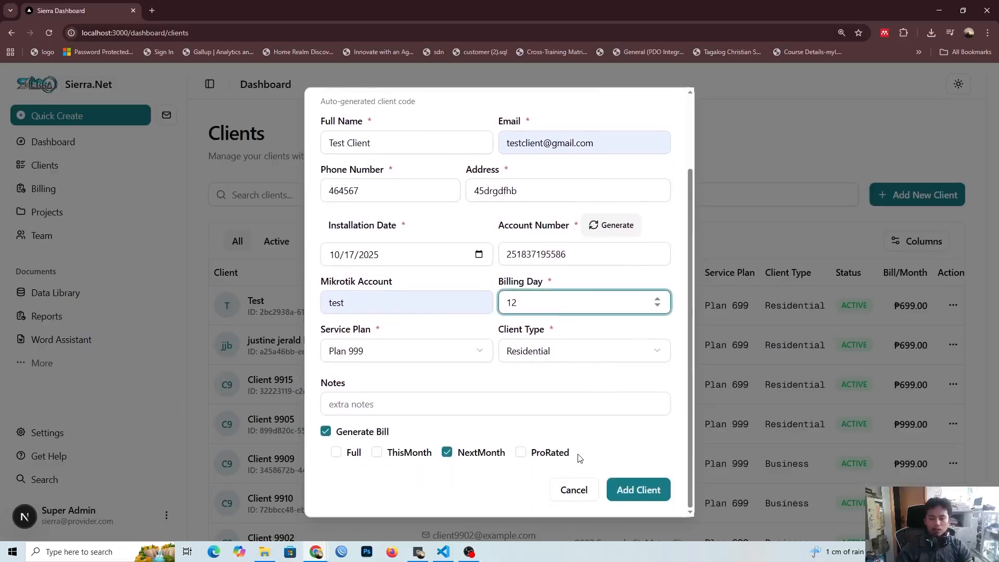
pyautogui.click(626, 488)
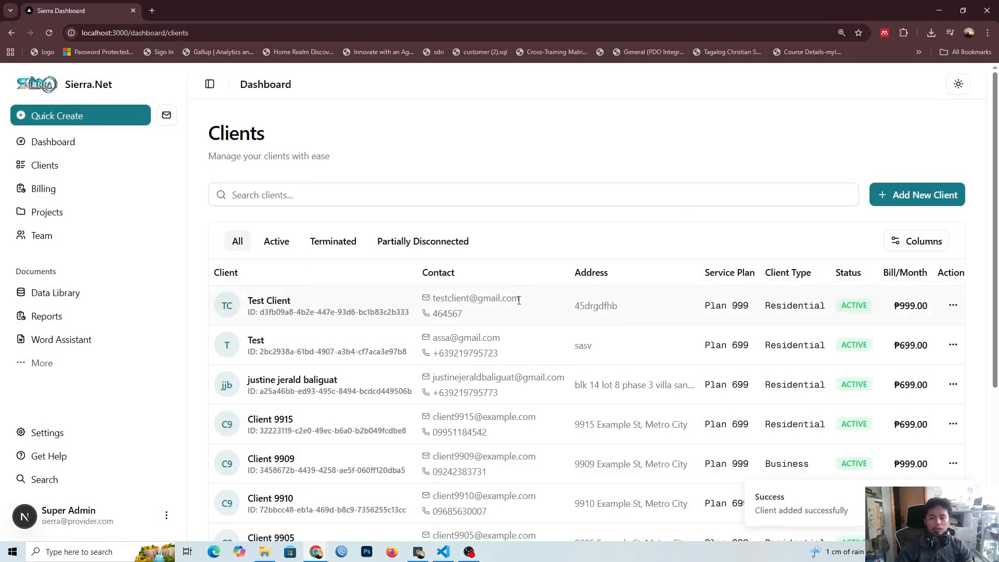
# Step: Copy the new client's name from the client list and search the billing records for Test Client
pyautogui.moveTo(519, 299); pyautogui.dragTo(441, 300)
pyautogui.click(296, 301)
pyautogui.moveTo(296, 301); pyautogui.dragTo(244, 281)
pyautogui.hotkey('ctrl', 'c')
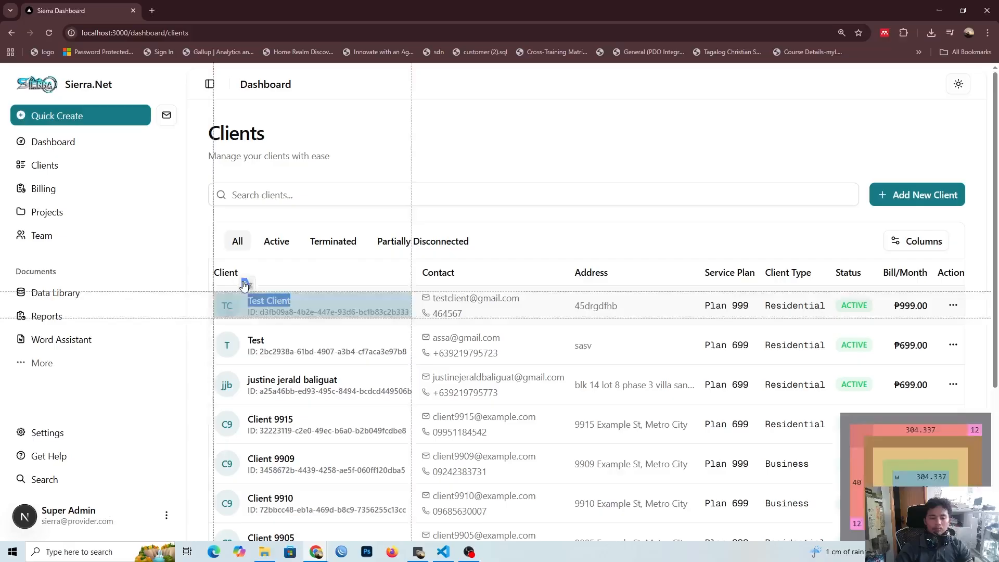
pyautogui.click(60, 196)
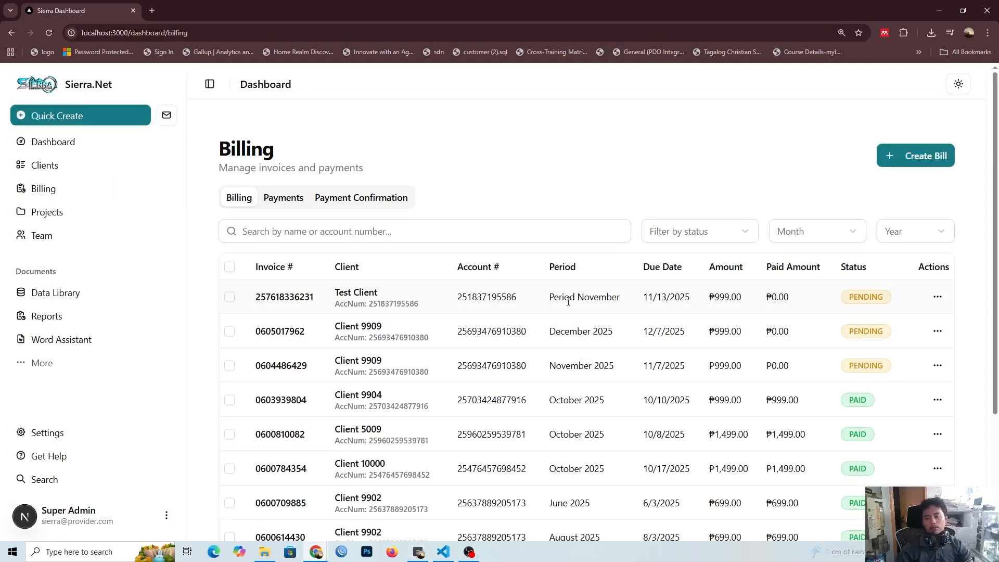
pyautogui.click(357, 231)
pyautogui.hotkey('ctrl', 'v')
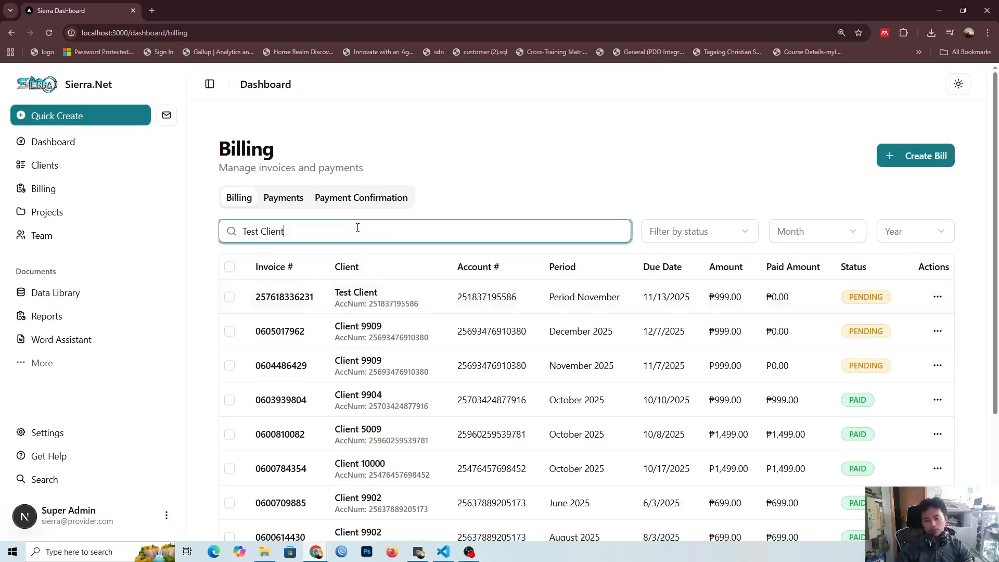
pyautogui.click(478, 354)
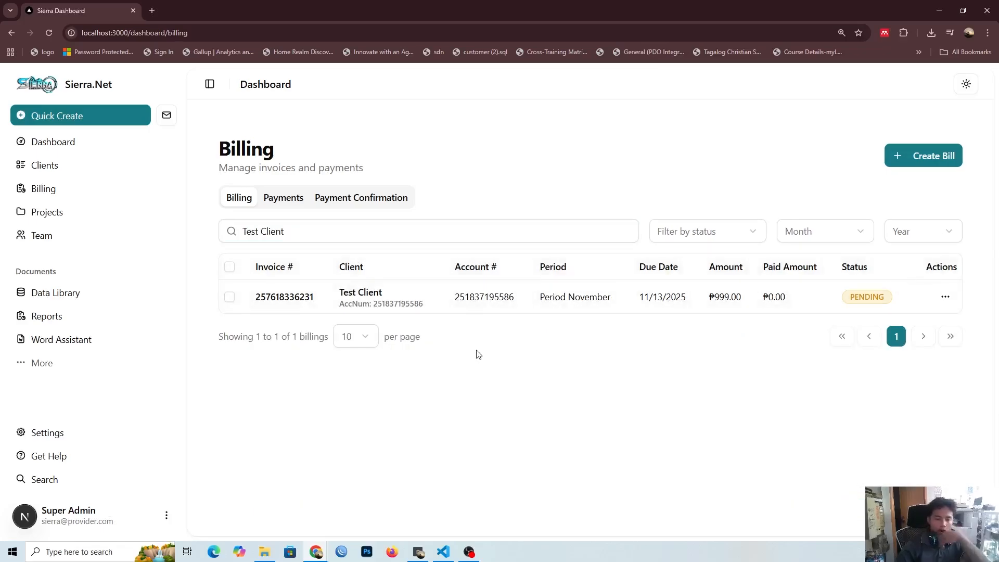
# Step: Clear the billing search to list all bills, and filter the list by Test Client again
pyautogui.click(308, 221)
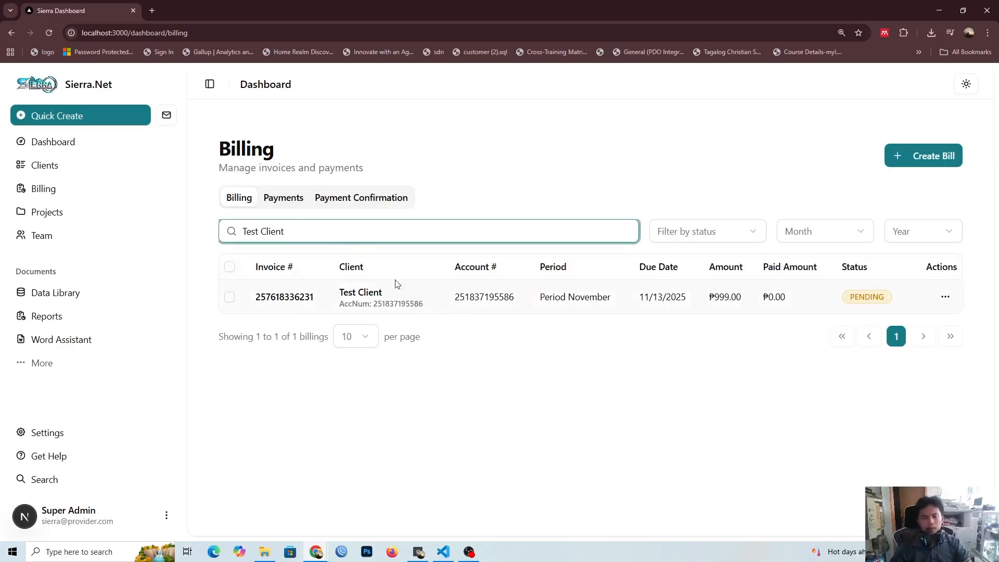
pyautogui.hotkey('ctrl', 'a')
pyautogui.press('BackSpace')
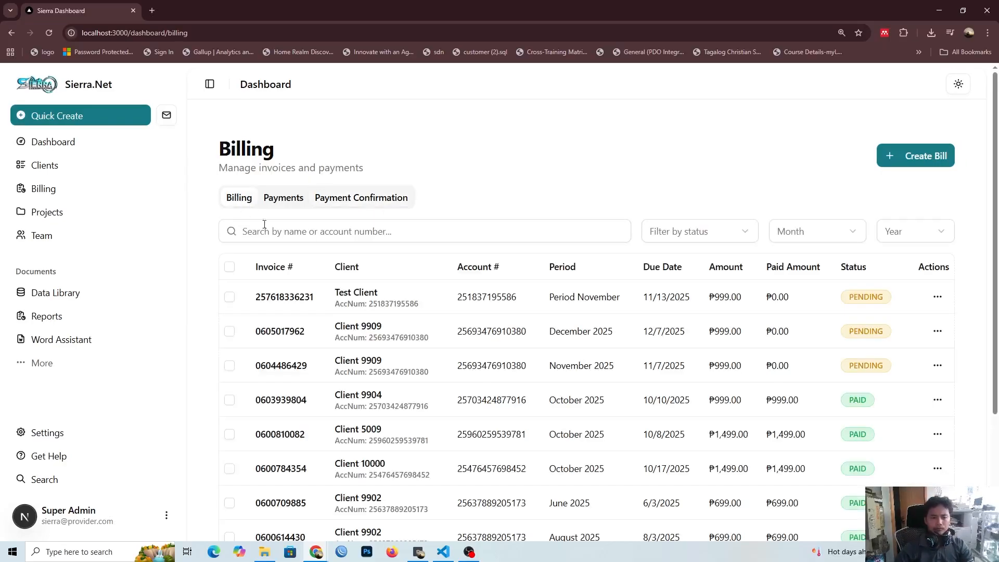
pyautogui.click(276, 234)
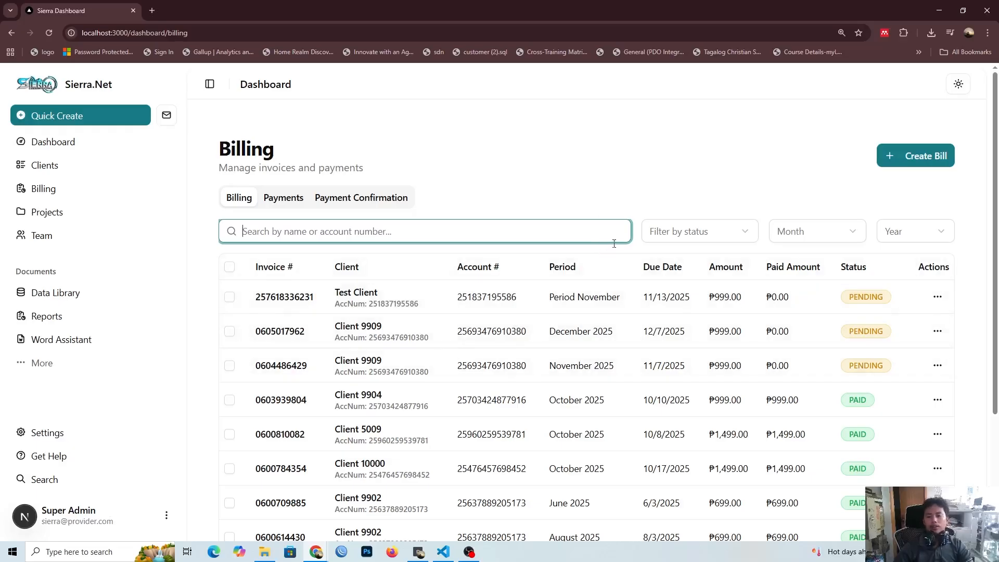
pyautogui.hotkey('ctrl', 'v')
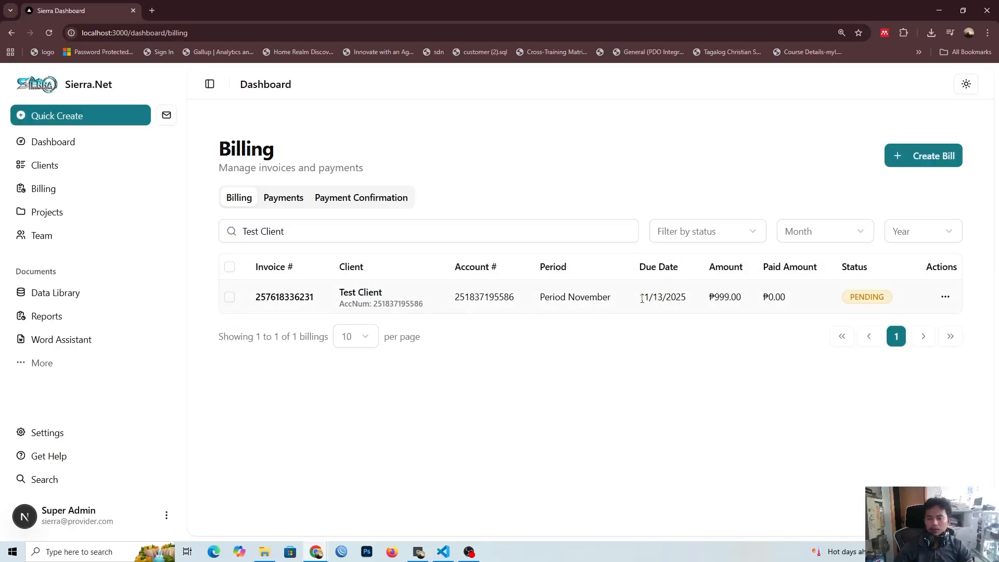
# Step: Examine the due date and billing period of the Test Client bill
pyautogui.moveTo(642, 298); pyautogui.dragTo(648, 298)
pyautogui.click(648, 298)
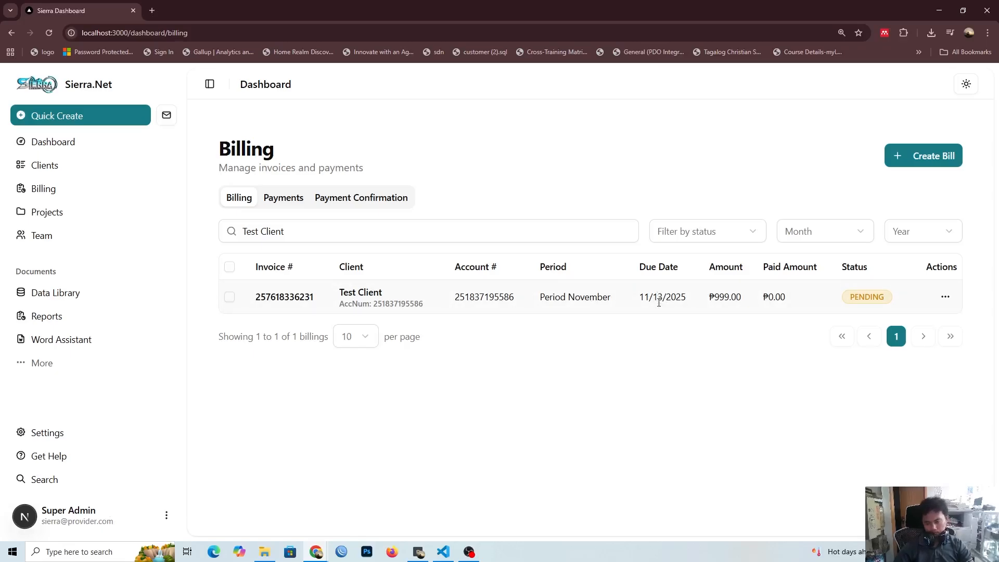
pyautogui.moveTo(659, 297); pyautogui.dragTo(645, 325)
pyautogui.click(643, 326)
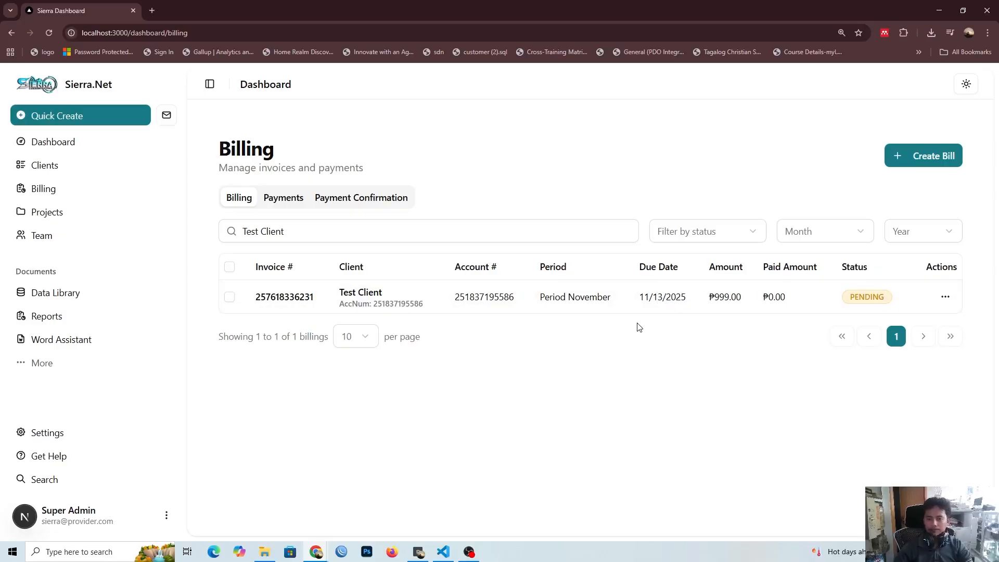
pyautogui.moveTo(541, 301); pyautogui.dragTo(616, 298)
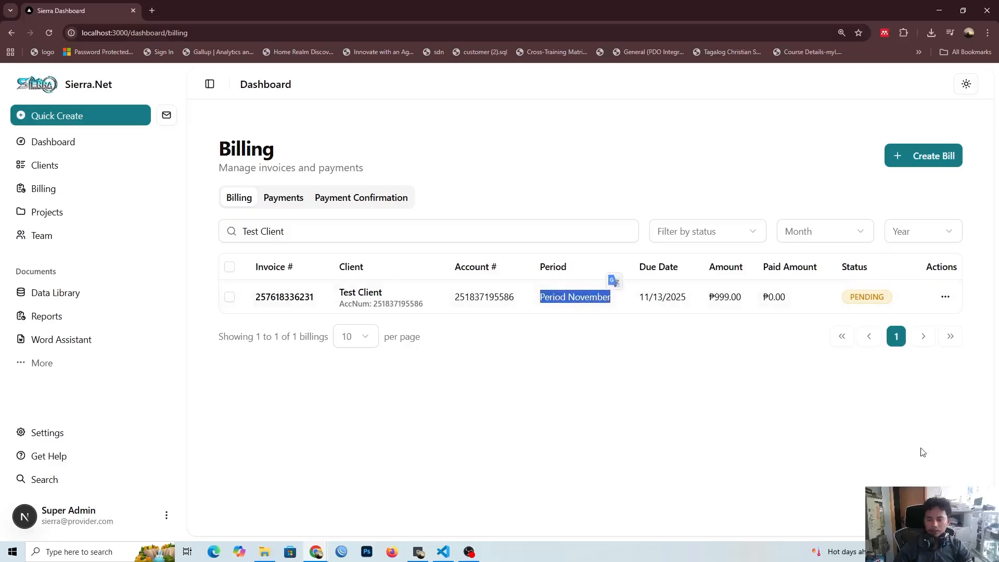
pyautogui.click(573, 393)
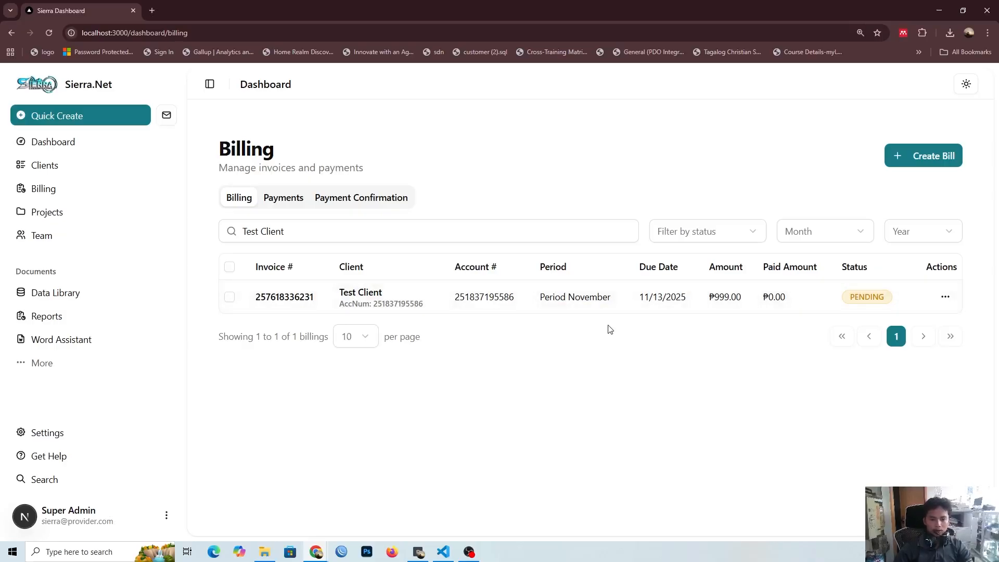
# Step: Copy the account number from the Test Client bill and open the localhost:3000 public site in a new tab
pyautogui.doubleClick(456, 297)
pyautogui.hotkey('ctrl', 'c')
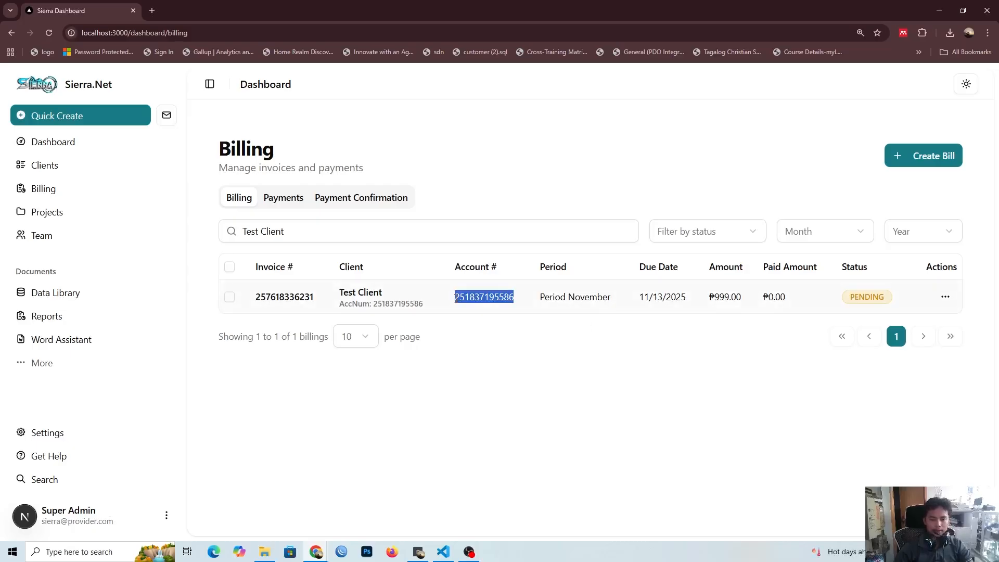
pyautogui.click(454, 318)
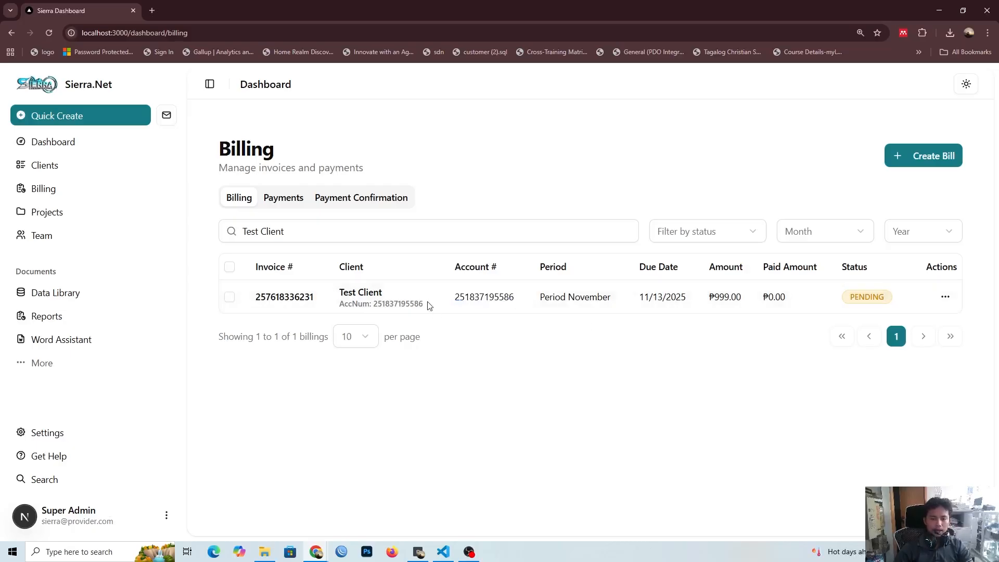
pyautogui.click(152, 11)
pyautogui.write('loca')
pyautogui.press('Return')
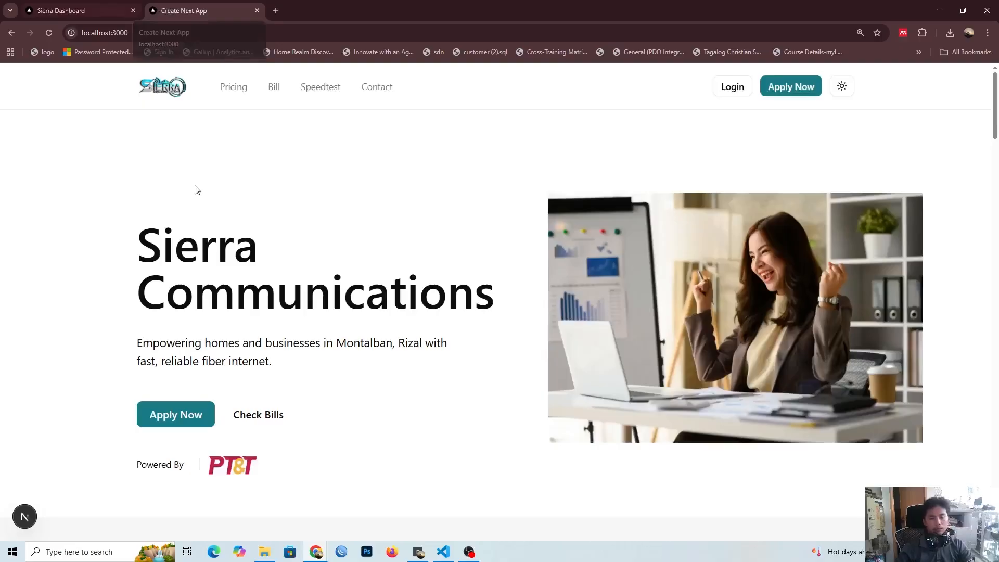
# Step: Look up the client's bill on the public site by the copied account number and view the billing details
pyautogui.scroll(-3, 217, 238)
pyautogui.click(273, 87)
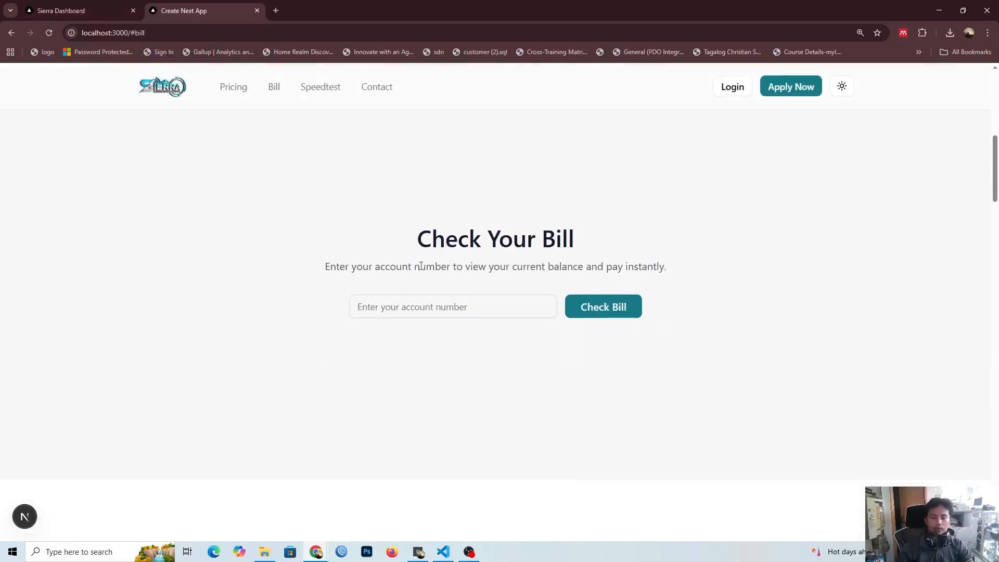
pyautogui.hotkey('ctrl', 'v')
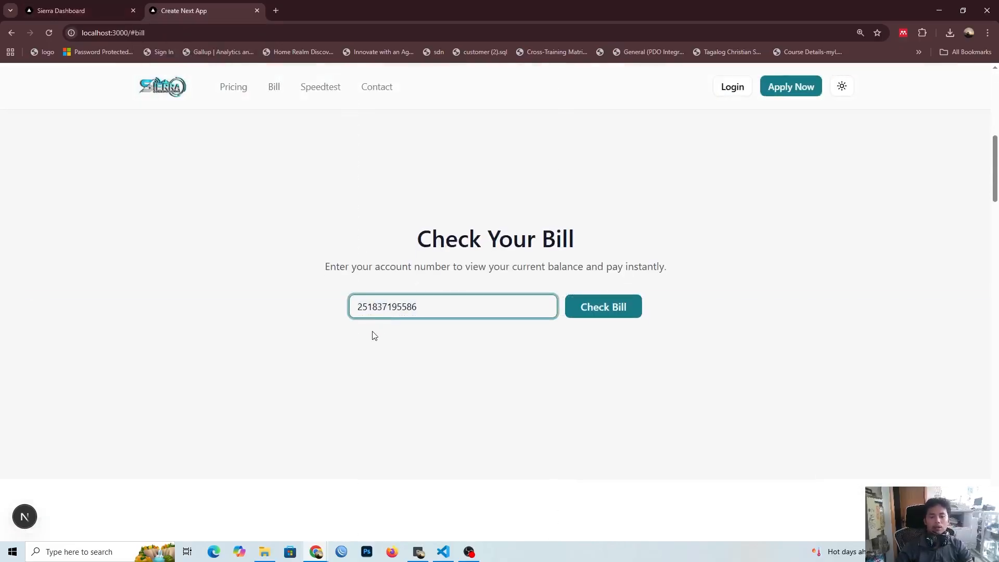
pyautogui.click(598, 314)
pyautogui.scroll(2, 598, 315)
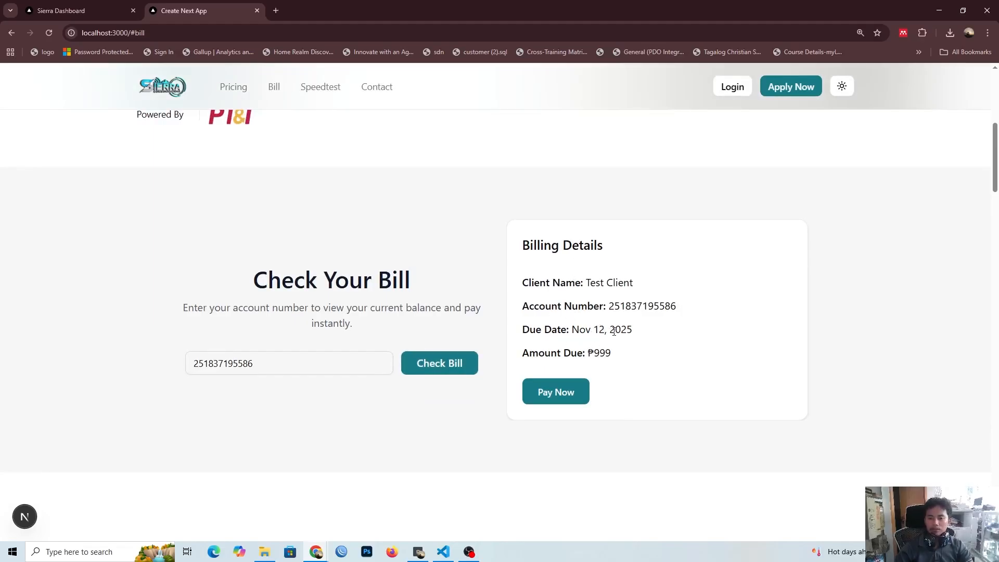
# Step: Examine the bill's due date, open its payment details page, and check the convenience fee
pyautogui.moveTo(631, 332); pyautogui.dragTo(573, 331)
pyautogui.click(577, 336)
pyautogui.click(551, 398)
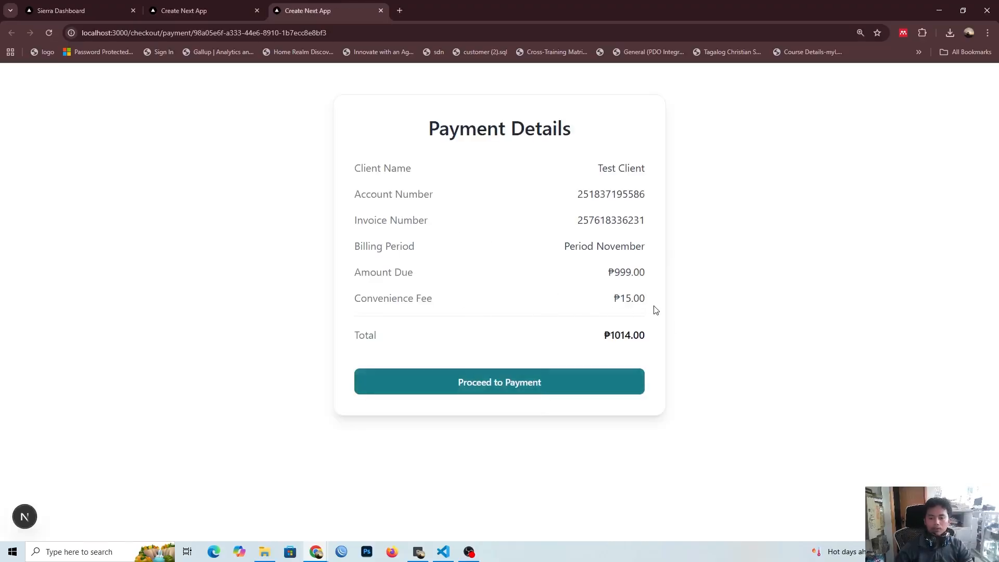
pyautogui.moveTo(653, 307); pyautogui.dragTo(617, 303)
pyautogui.click(616, 304)
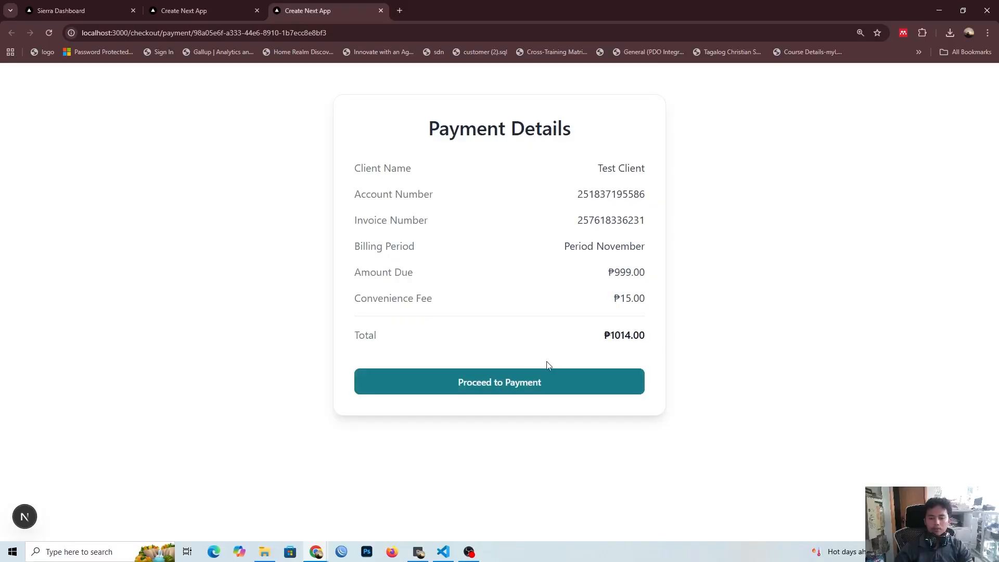
# Step: Proceed to the payment checkout, expand the E-Wallet payment options, and close the checkout page
pyautogui.click(476, 375)
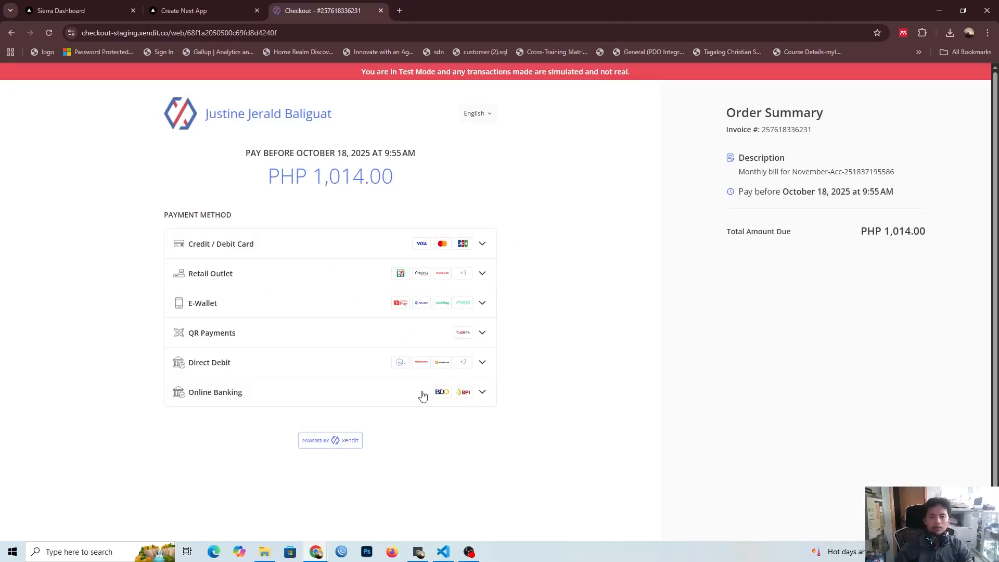
pyautogui.click(267, 299)
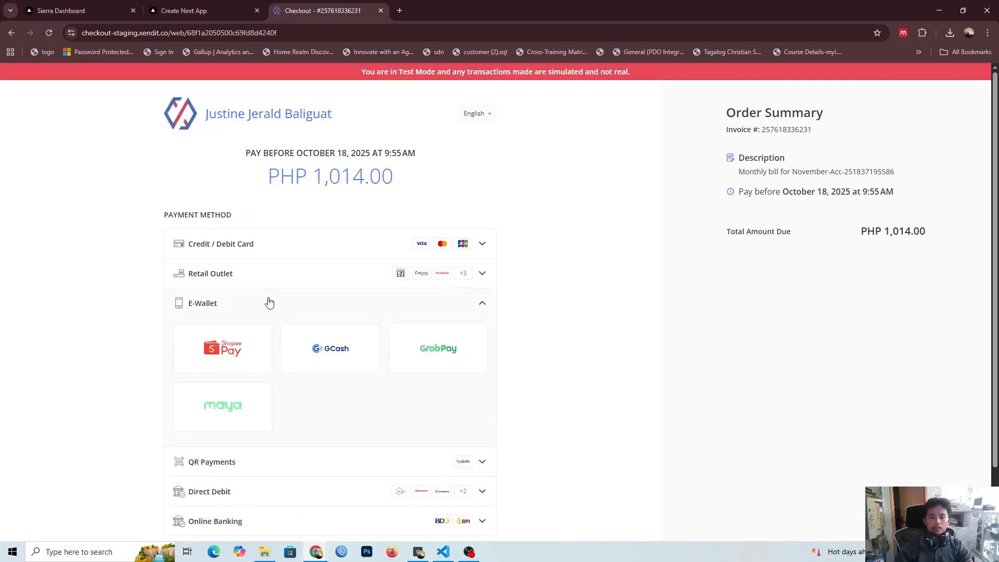
pyautogui.click(381, 11)
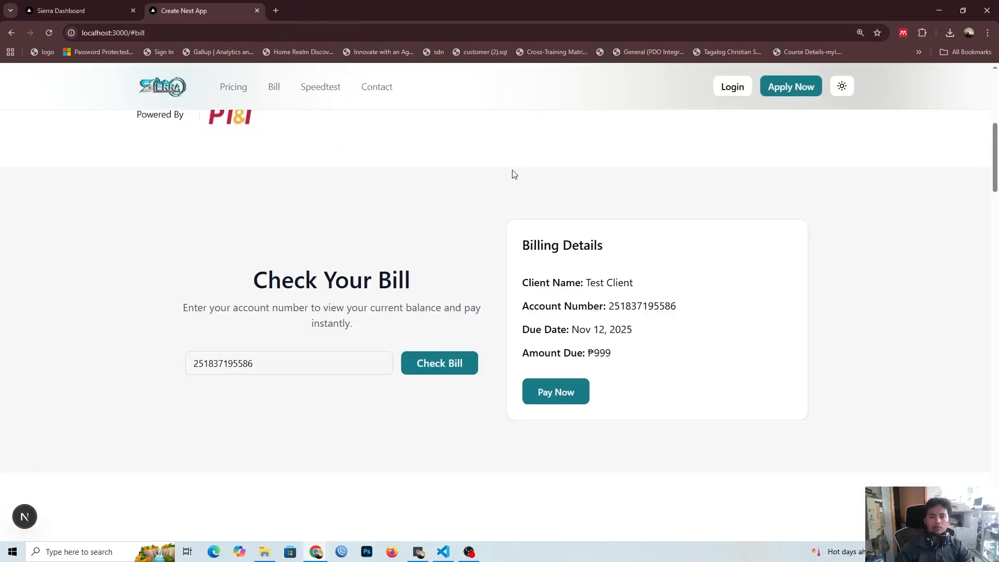
# Step: Return to the Sierra Dashboard billing list and open the Confirm Payment form for the Test Client bill
pyautogui.click(57, 11)
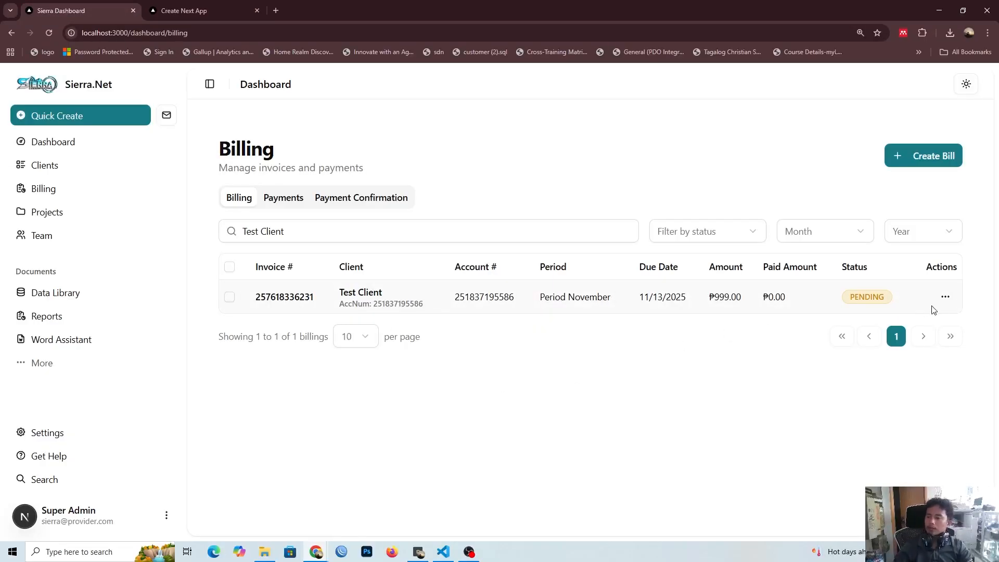
pyautogui.click(945, 297)
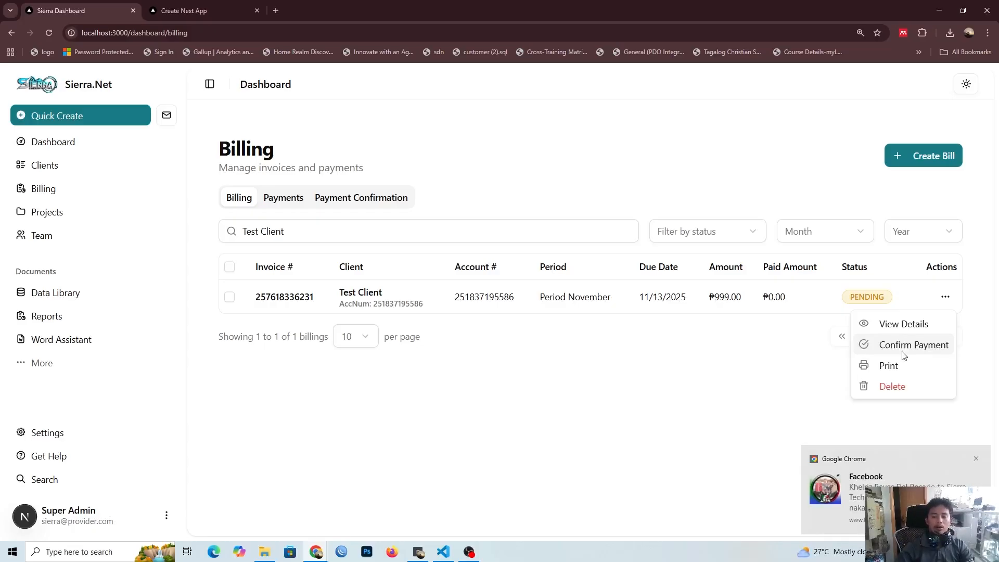
pyautogui.click(982, 461)
pyautogui.click(884, 345)
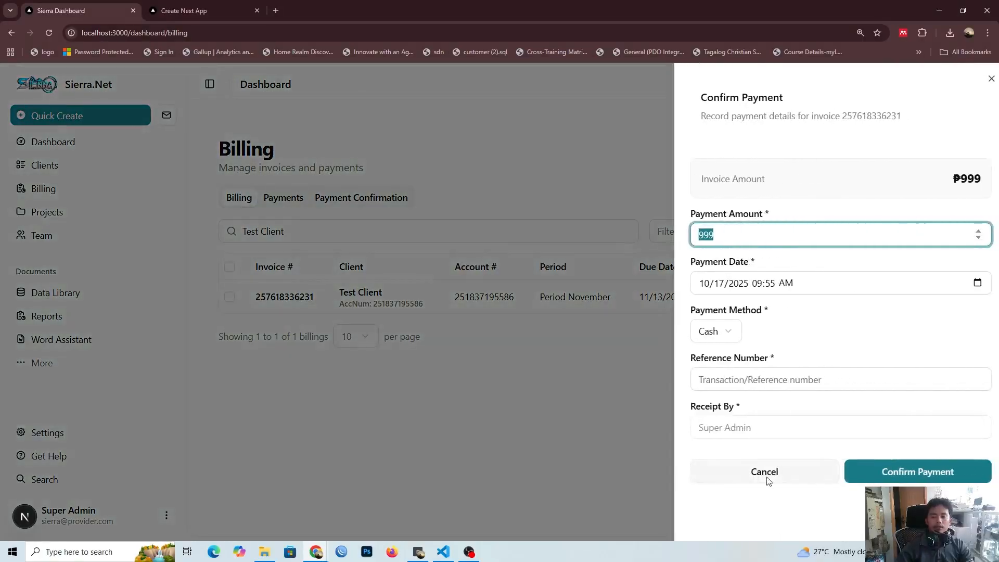
pyautogui.click(715, 228)
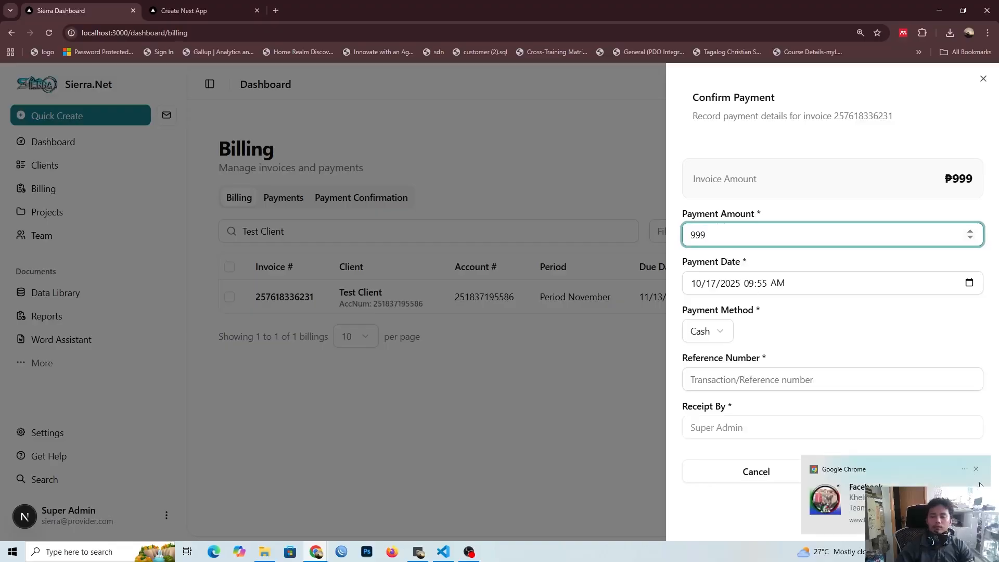
pyautogui.click(976, 470)
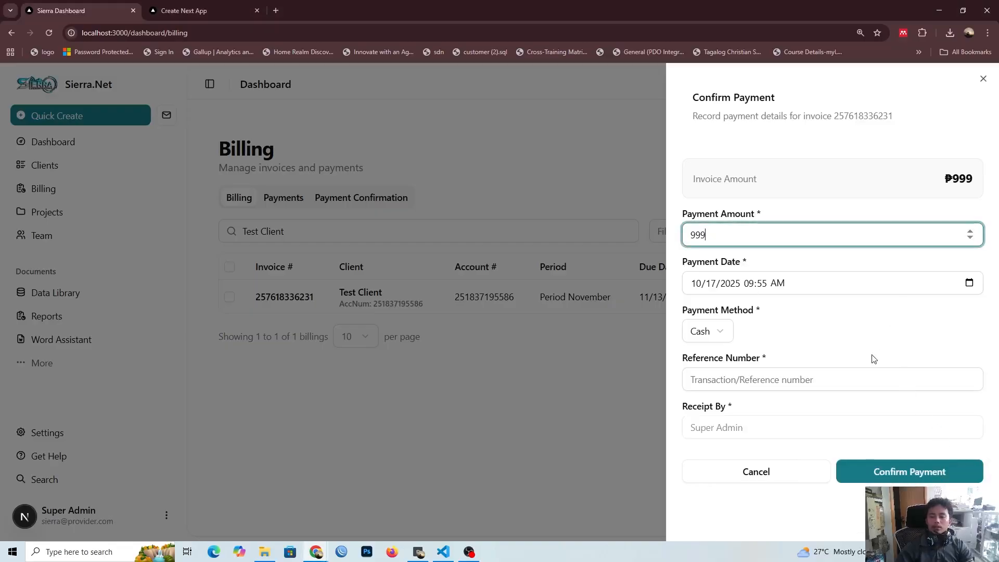
# Step: Examine the available payment methods and the reference number field in the Confirm Payment form
pyautogui.click(726, 333)
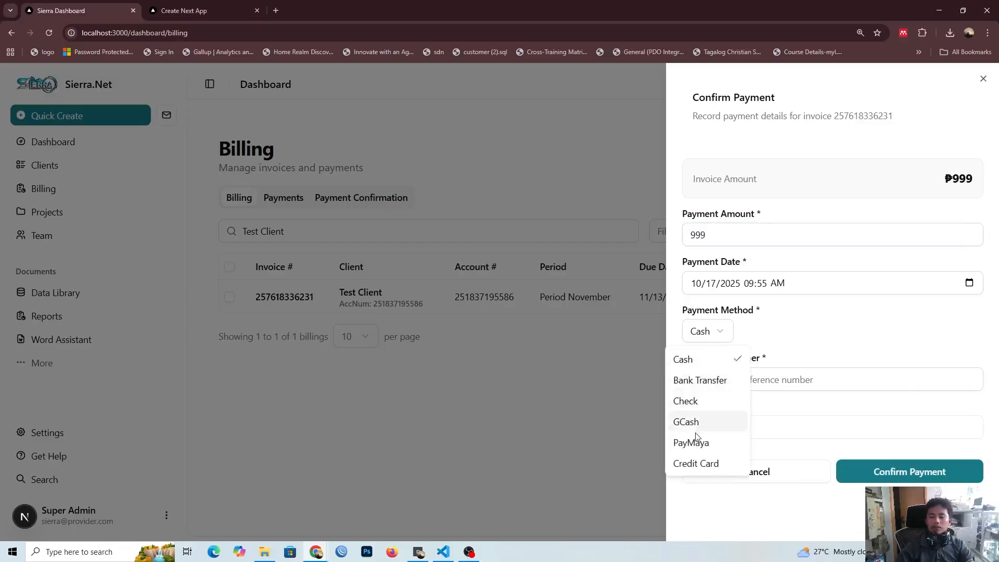
pyautogui.click(770, 349)
pyautogui.click(770, 380)
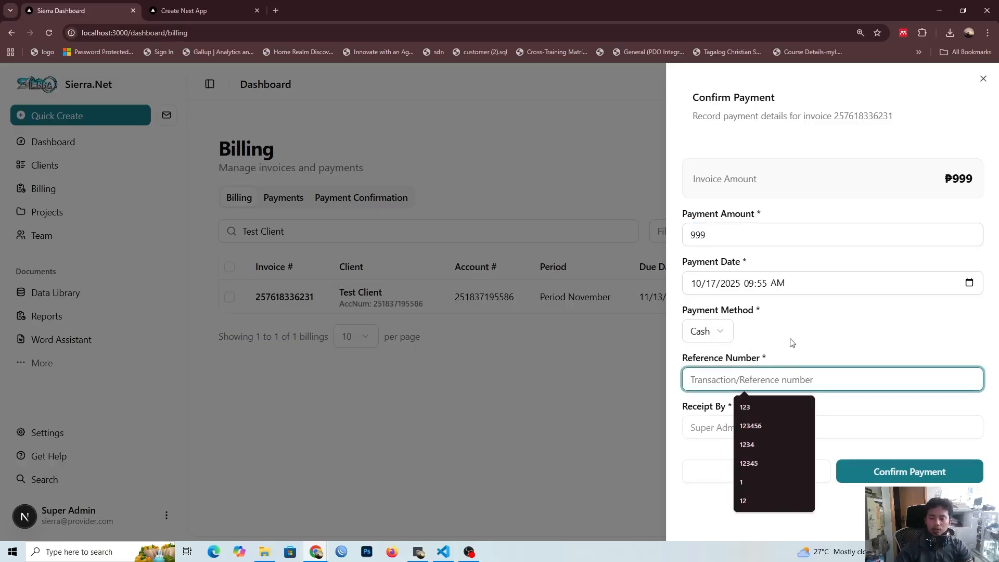
pyautogui.click(783, 361)
pyautogui.click(770, 376)
pyautogui.click(775, 353)
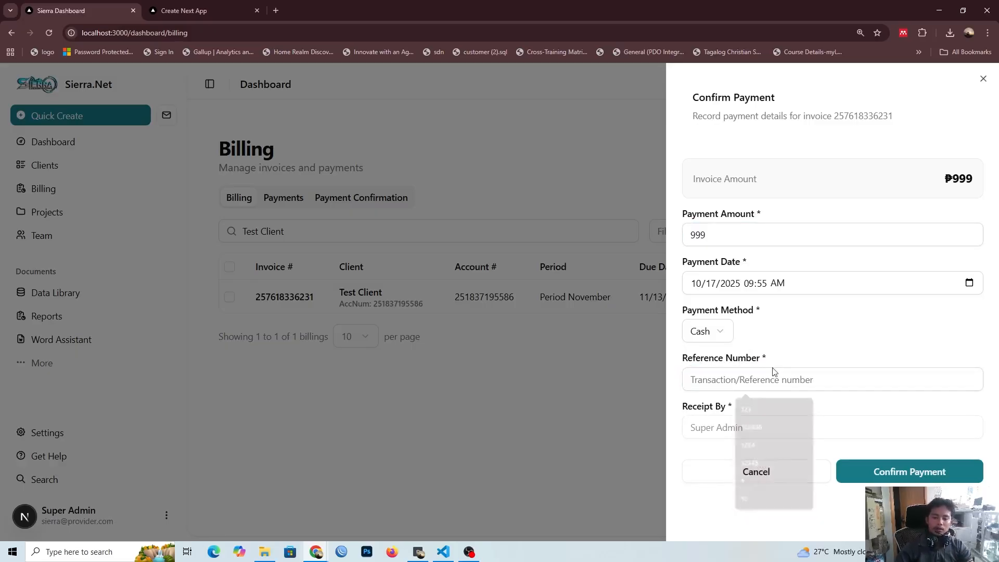
pyautogui.click(761, 383)
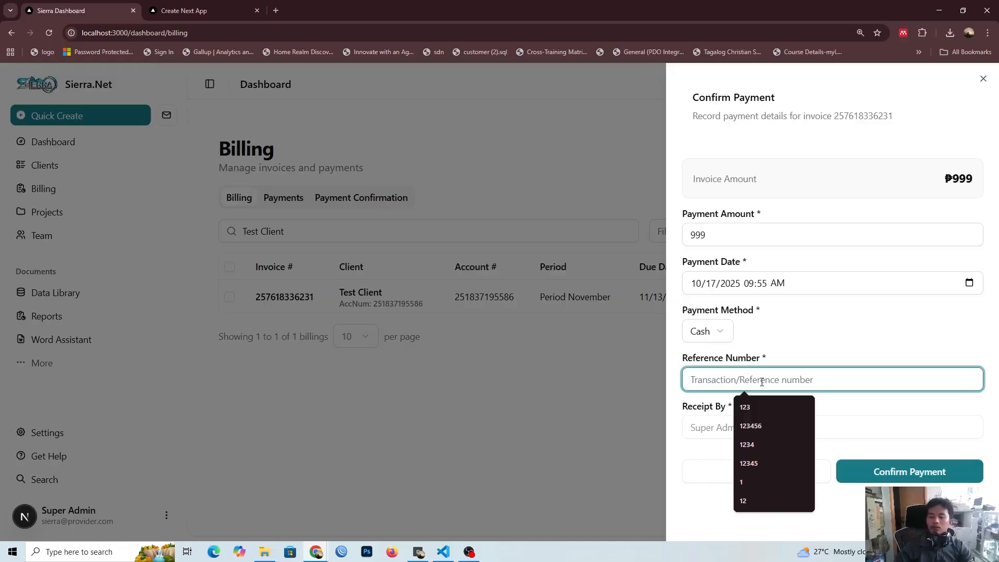
pyautogui.click(782, 356)
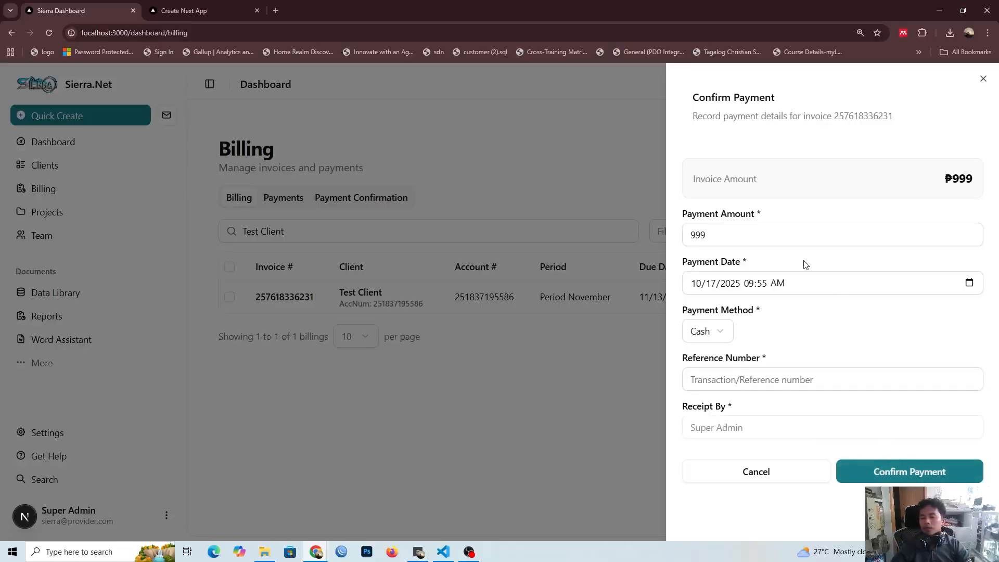
# Step: Set the payment amount to 500 and try to confirm the payment without a reference number
pyautogui.click(726, 227)
pyautogui.hotkey('ctrl', 's')
pyautogui.press('Escape')
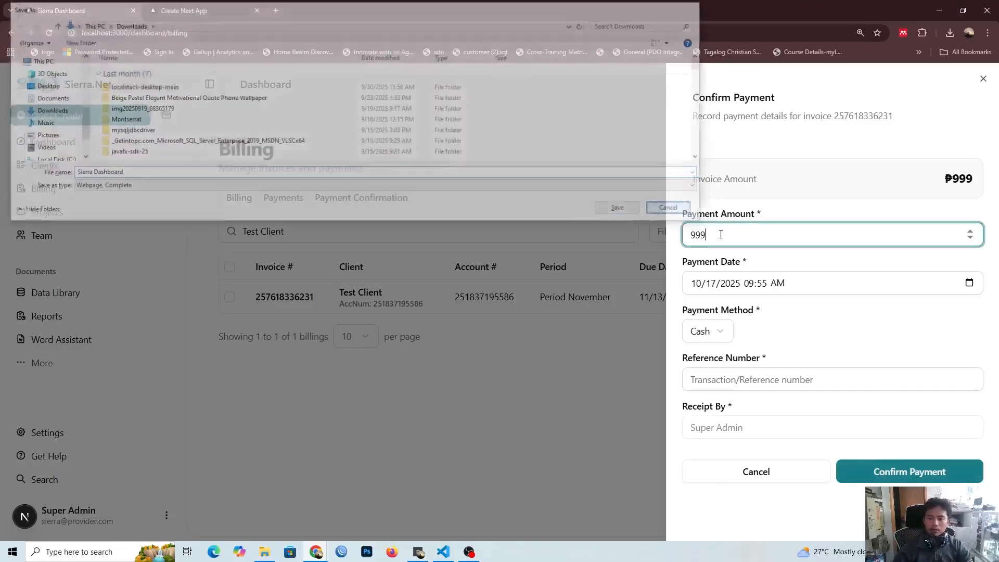
pyautogui.hotkey('ctrl', 'a')
pyautogui.write('500')
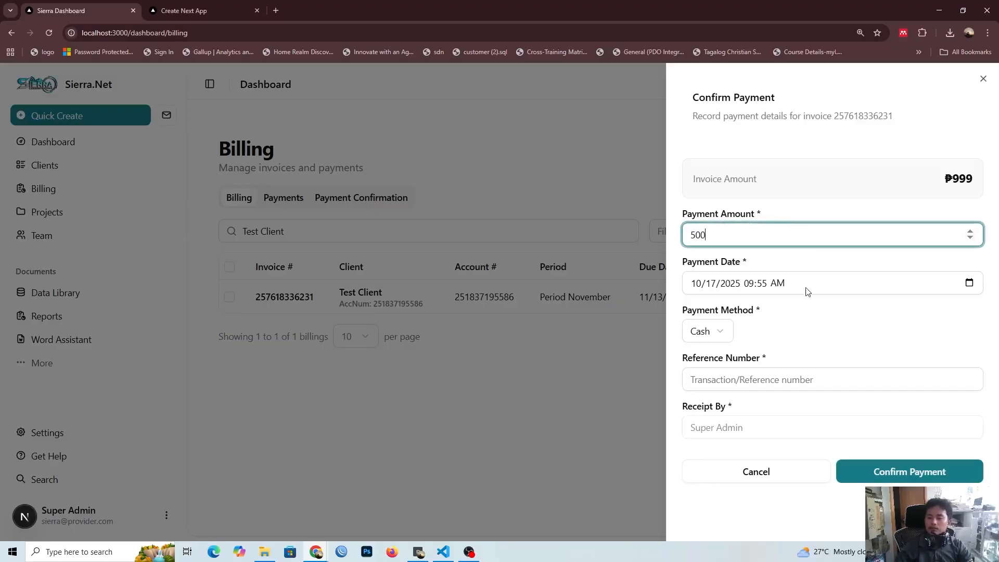
pyautogui.click(891, 471)
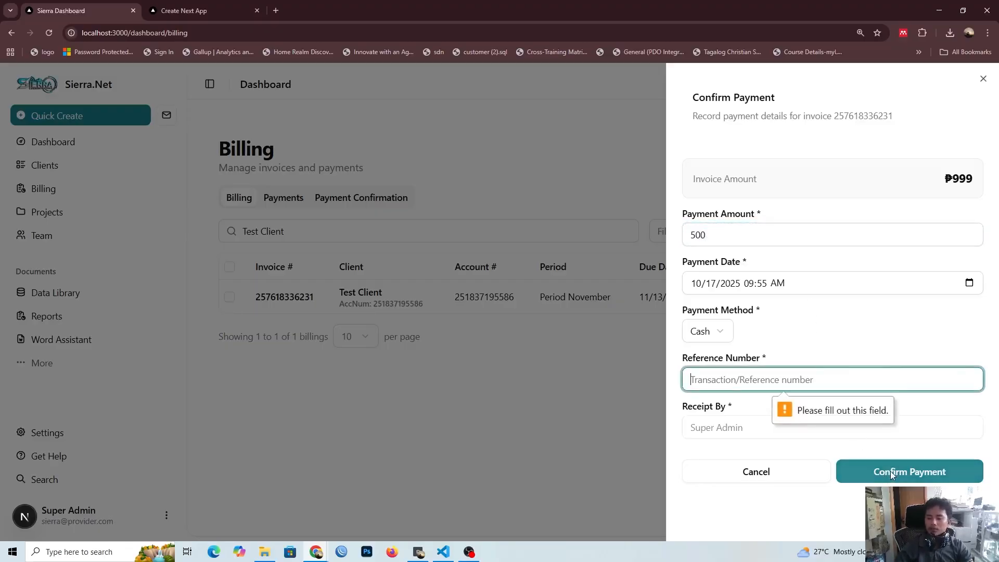
# Step: Enter 12345678 as the payment's reference number and try to confirm the payment
pyautogui.click(777, 378)
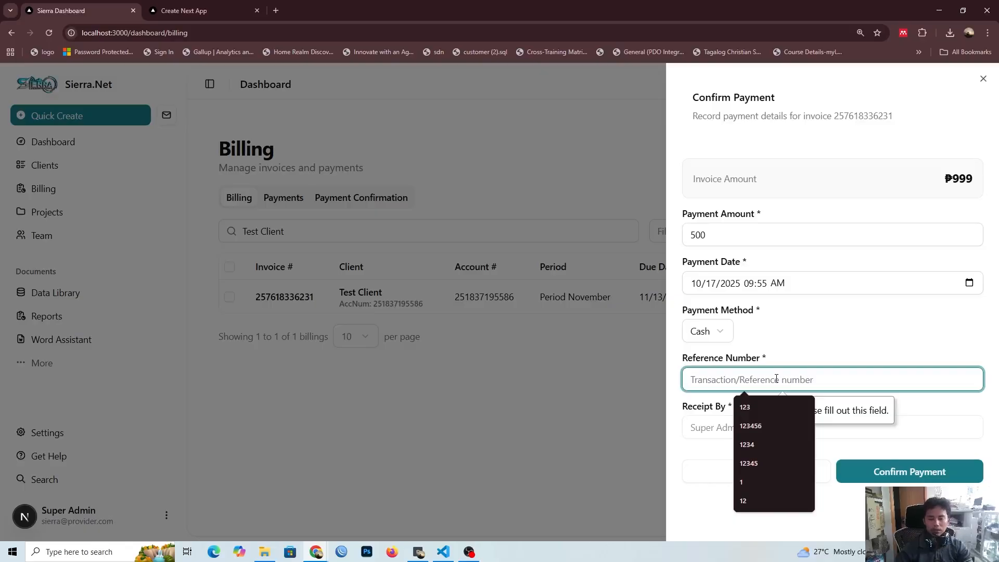
pyautogui.write('12345678')
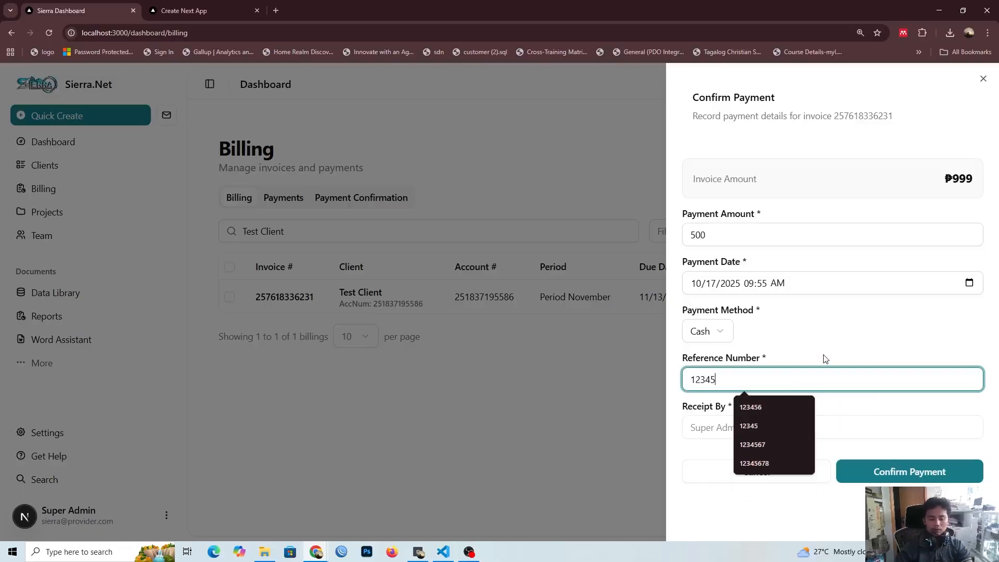
pyautogui.click(912, 475)
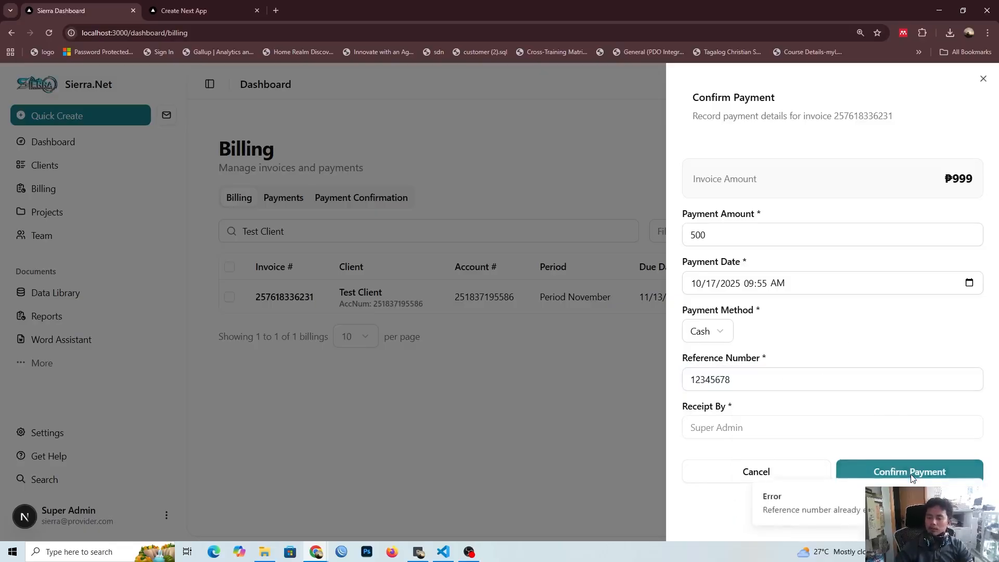
# Step: Change the reference number to 123456788 and confirm the payment
pyautogui.click(807, 377)
pyautogui.write('8')
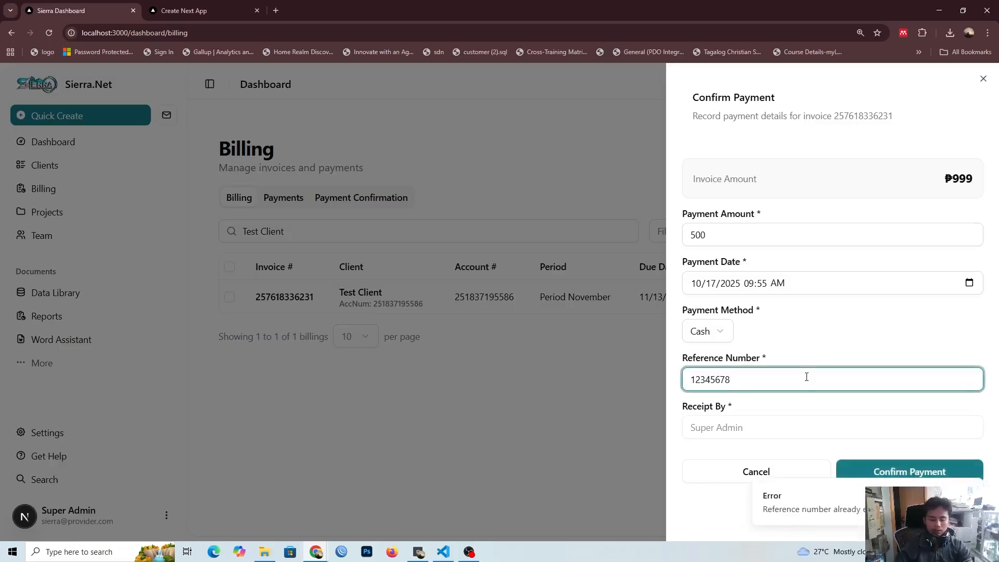
pyautogui.click(872, 475)
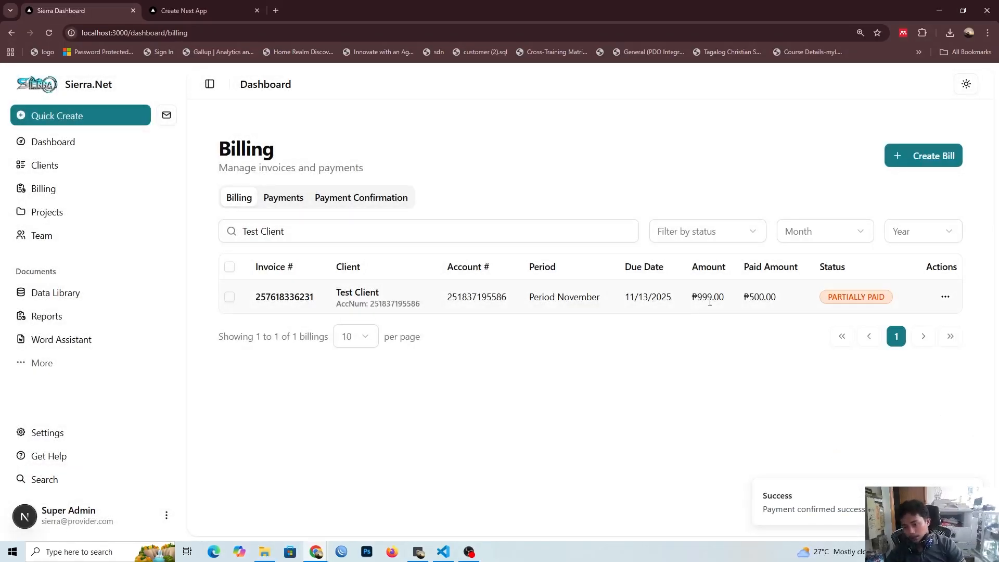
# Step: Check the Test Client bill's payment status and the remaining amount in its Confirm Payment form, and close the form without confirming
pyautogui.moveTo(890, 298); pyautogui.dragTo(826, 299)
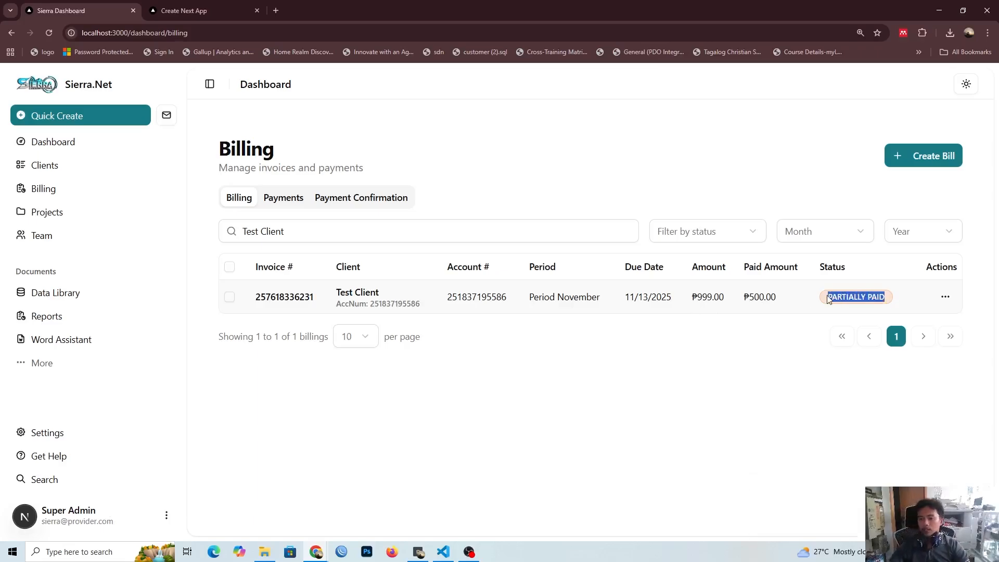
pyautogui.click(788, 346)
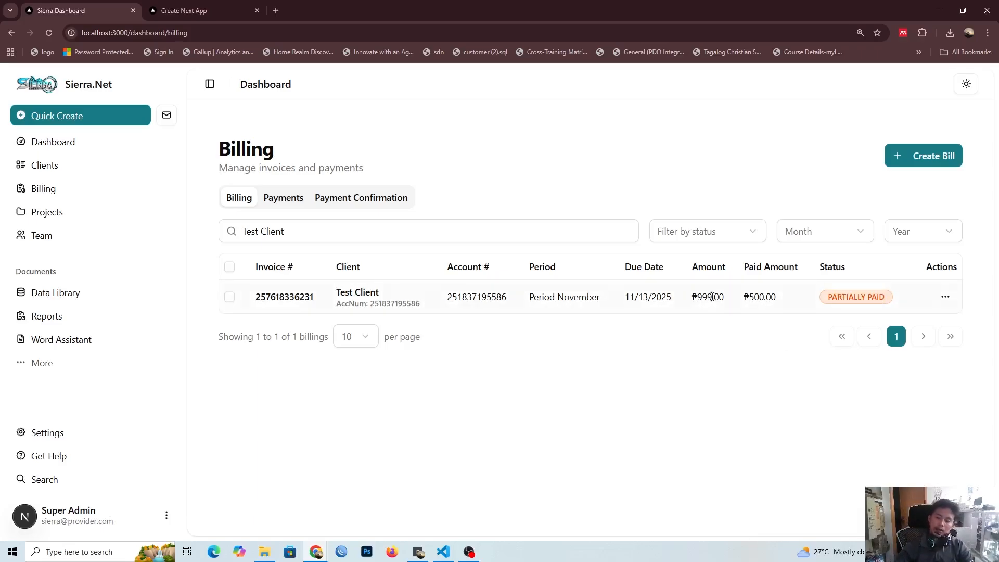
pyautogui.click(945, 297)
pyautogui.click(959, 301)
pyautogui.click(946, 297)
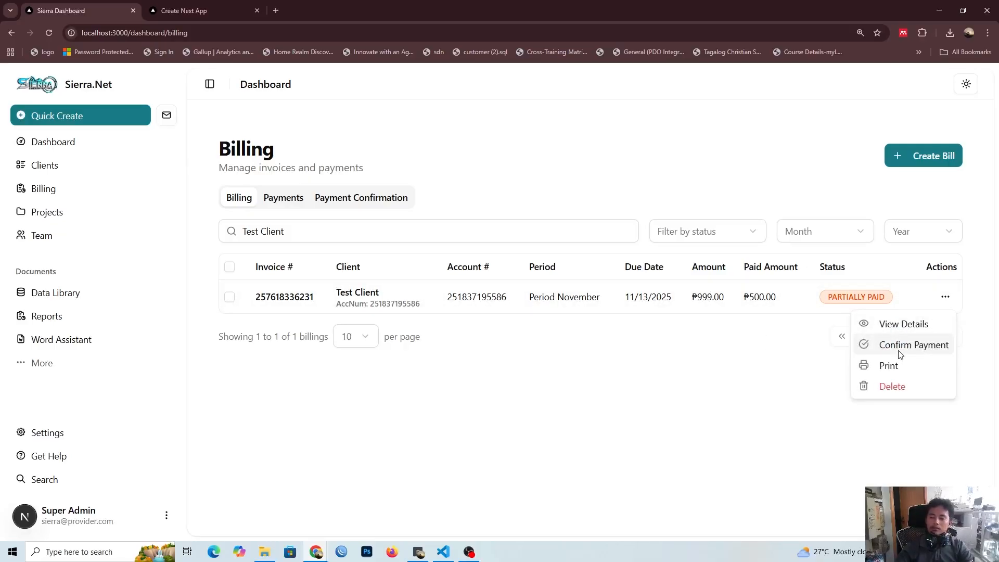
pyautogui.click(903, 346)
pyautogui.click(826, 273)
pyautogui.click(691, 228)
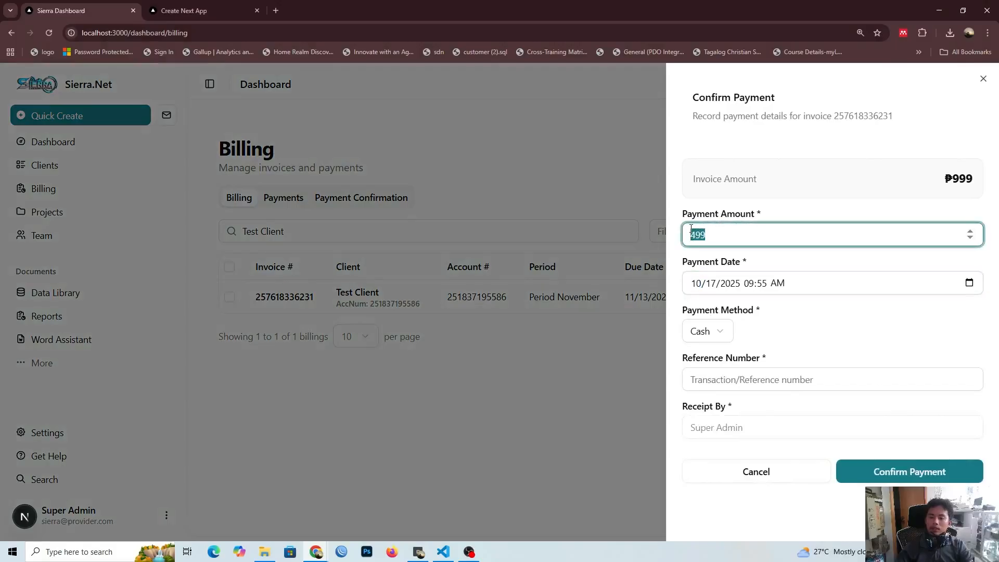
pyautogui.click(695, 242)
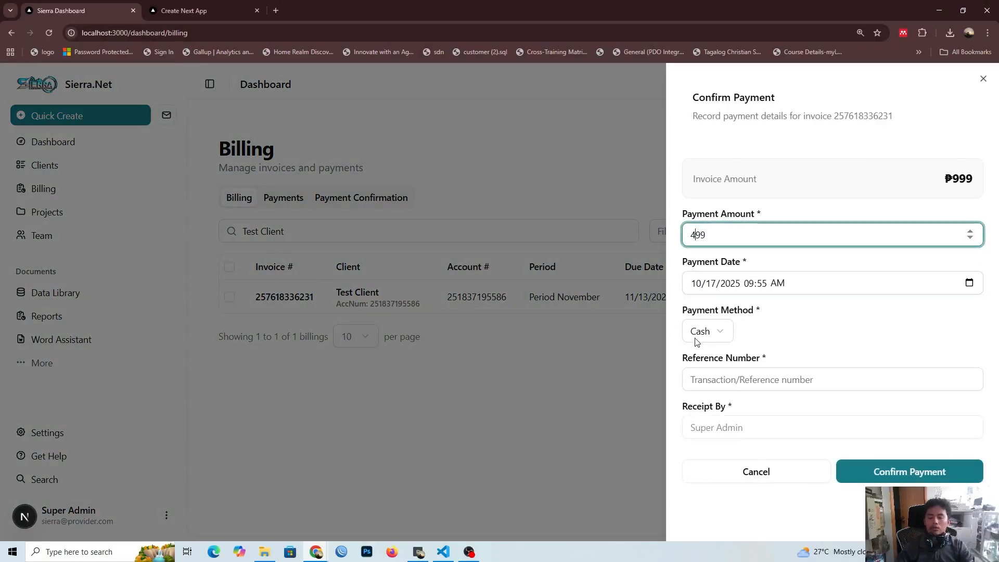
pyautogui.click(534, 448)
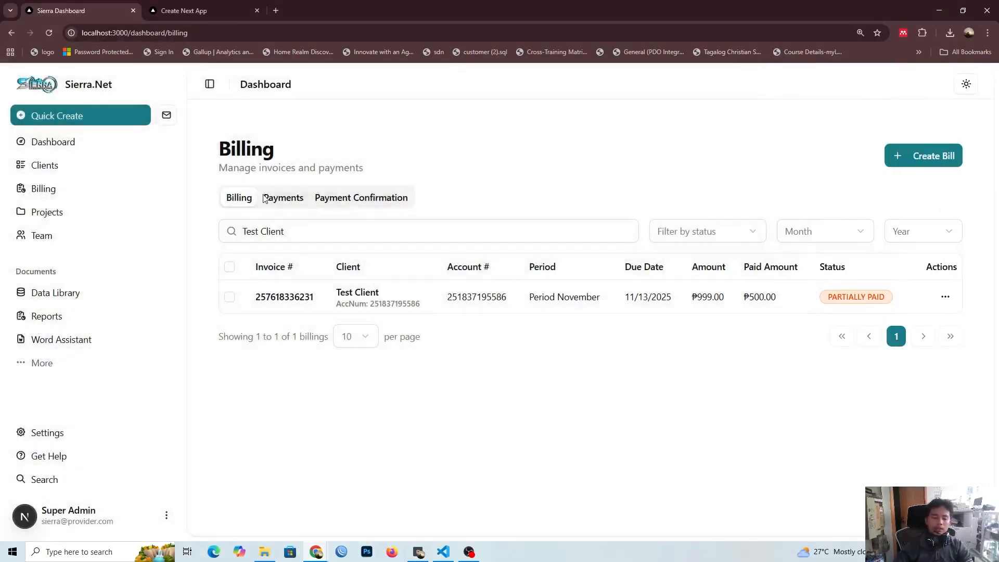
# Step: Open the list of recorded payments in Billing
pyautogui.click(264, 200)
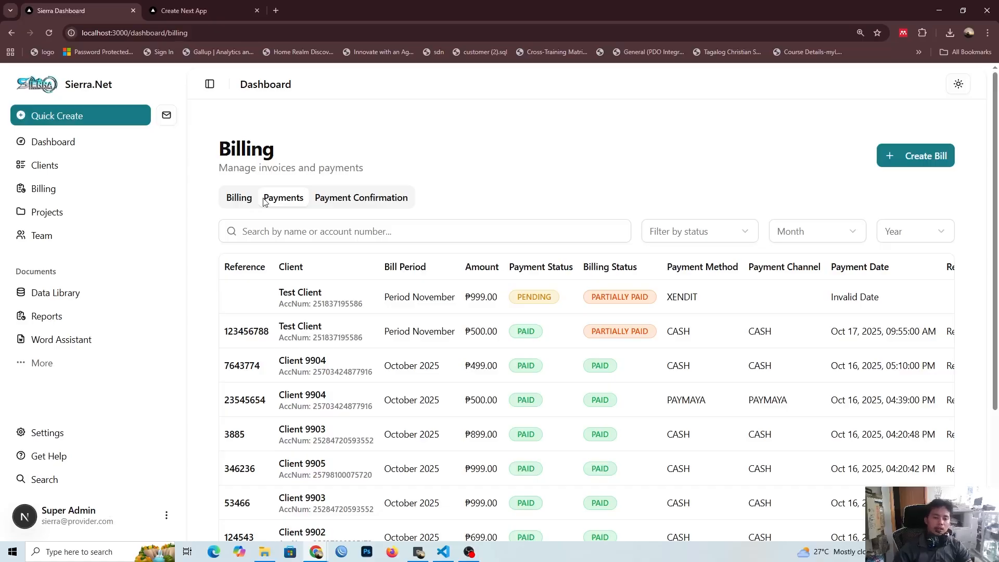
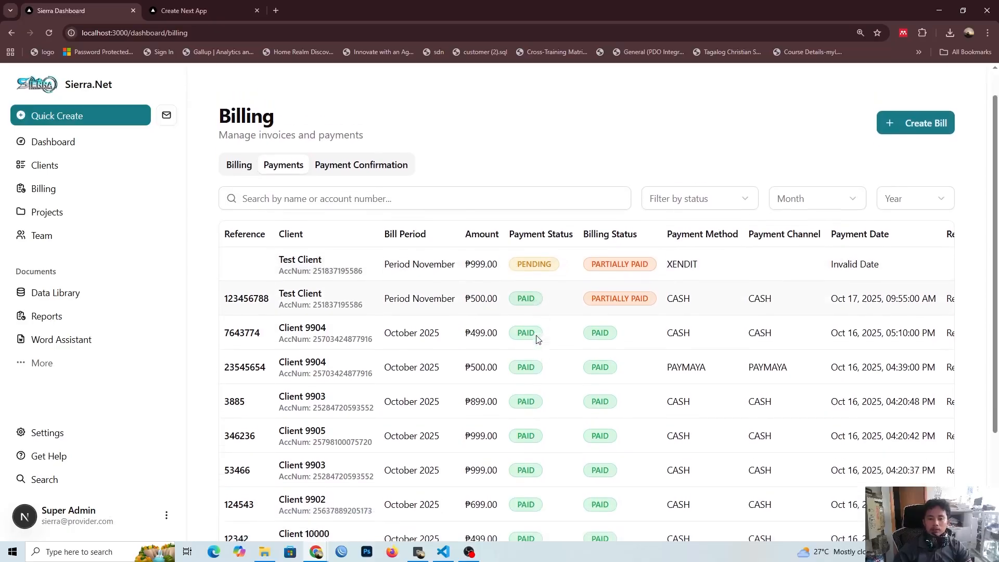
# Step: Reload Billing and review the amounts and billing statuses of the Test Client's recorded payments
pyautogui.click(46, 33)
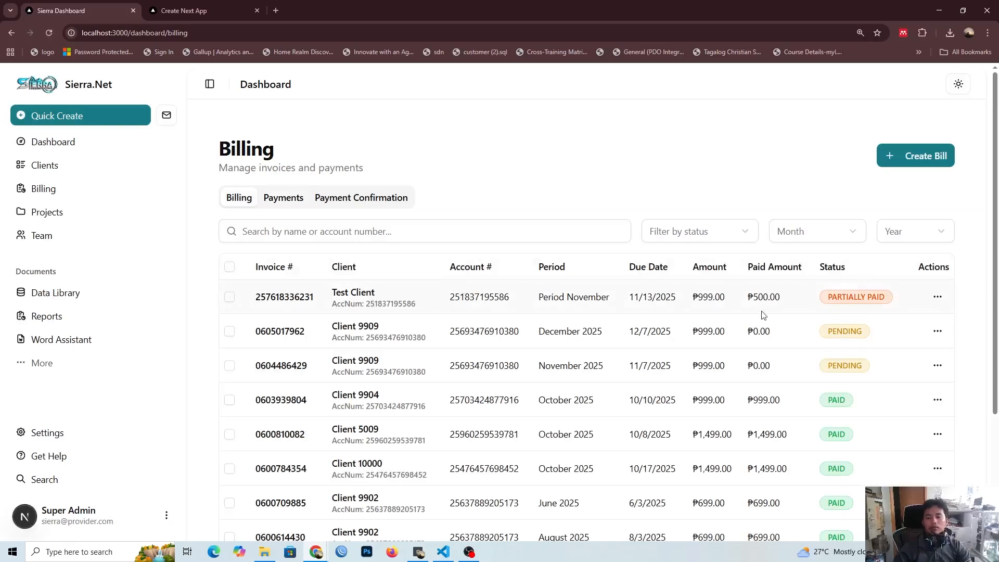
pyautogui.click(283, 203)
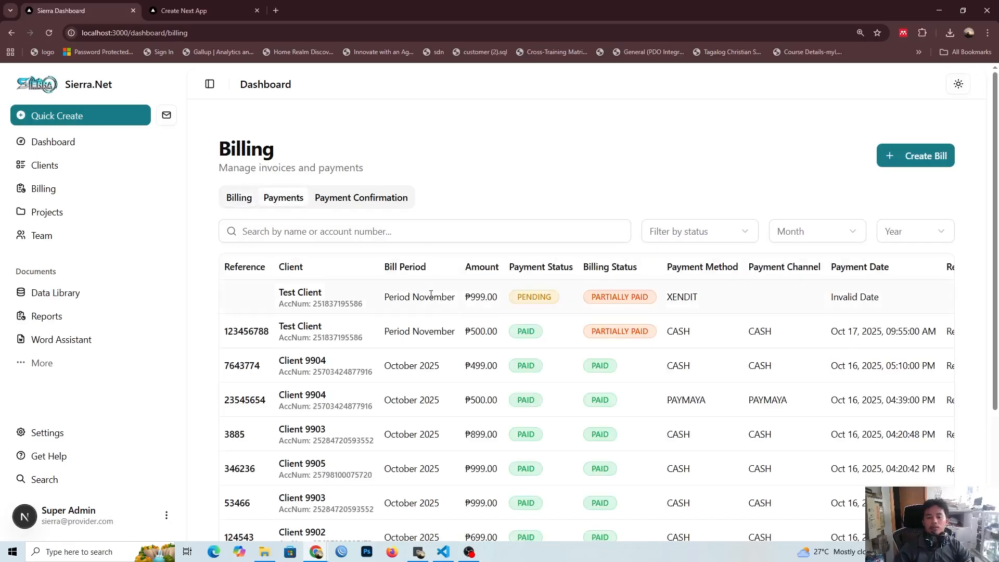
pyautogui.doubleClick(479, 299)
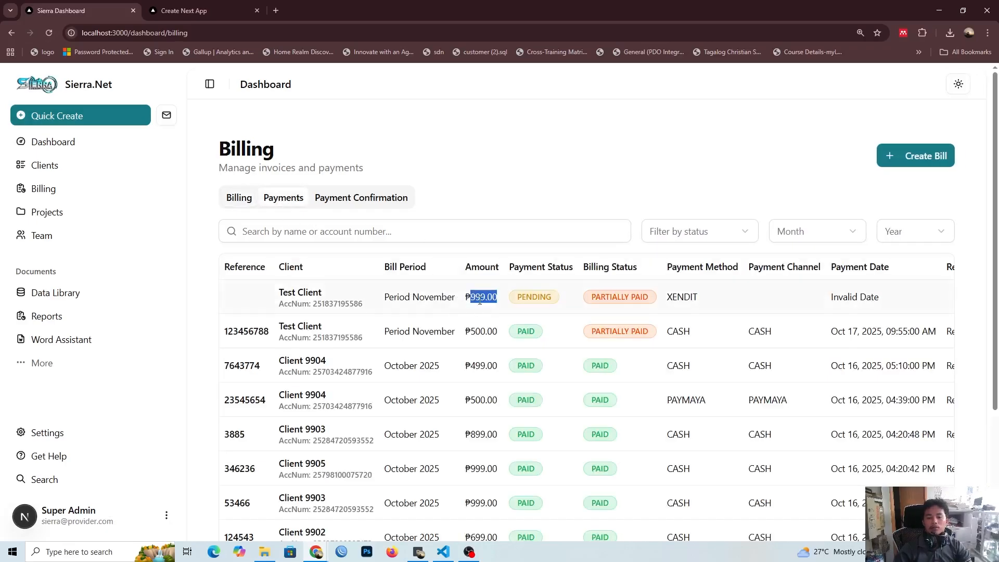
pyautogui.click(438, 347)
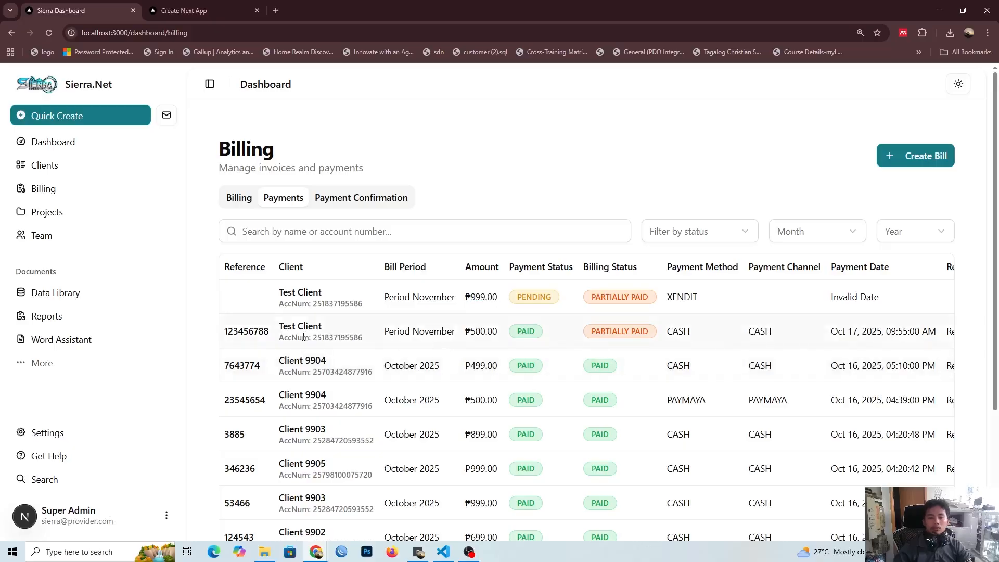
pyautogui.scroll(-1, 306, 335)
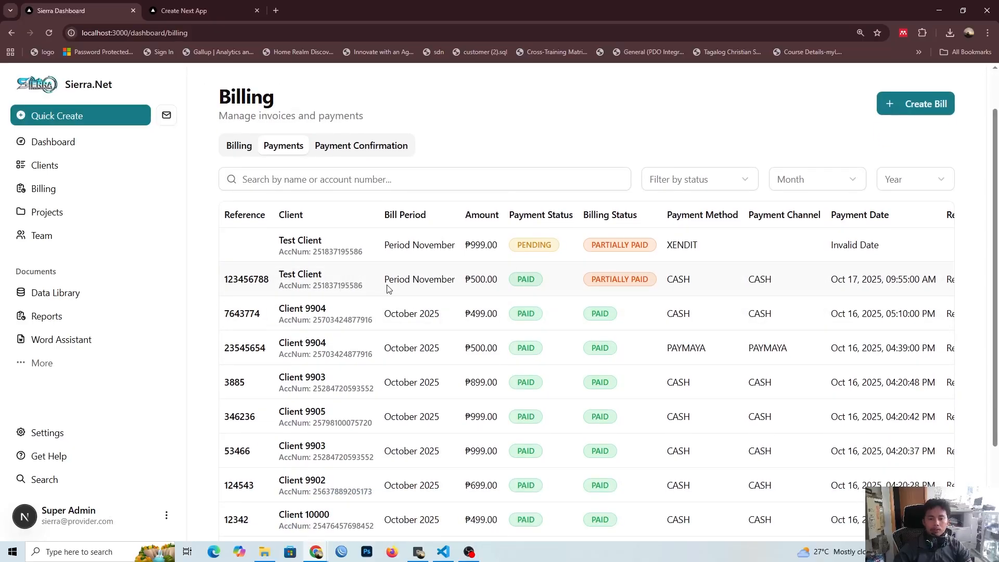
pyautogui.doubleClick(484, 281)
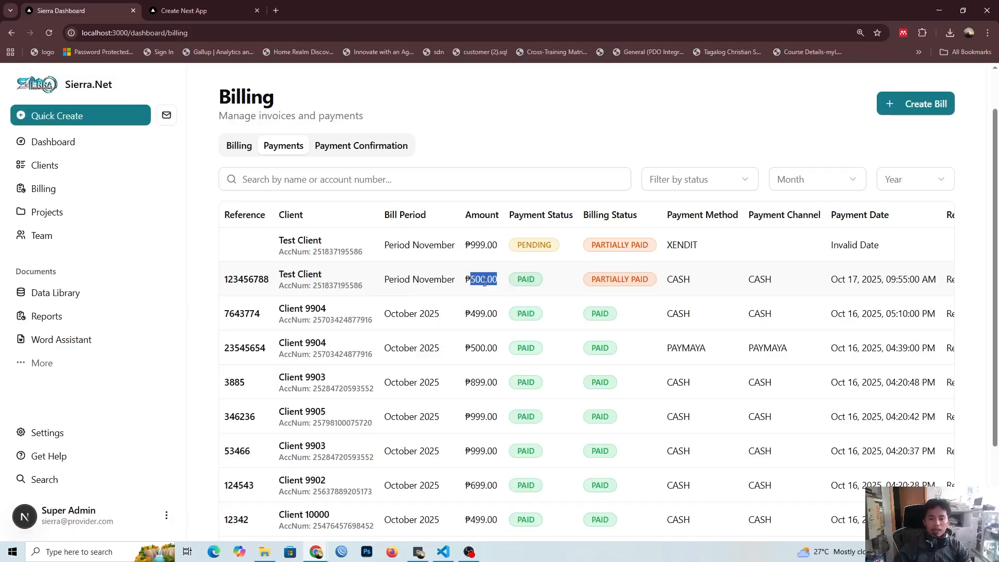
pyautogui.doubleClick(598, 282)
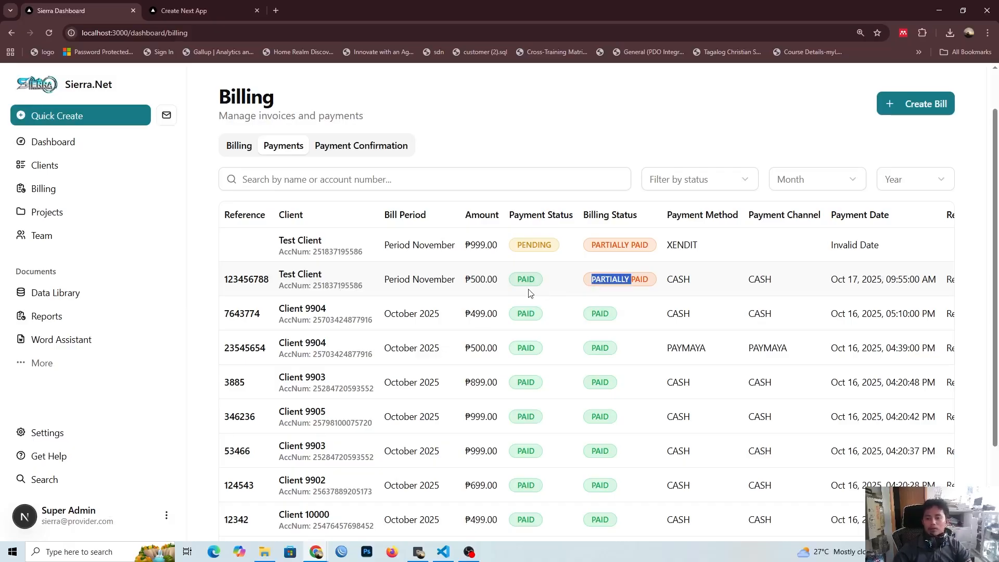
pyautogui.doubleClick(471, 282)
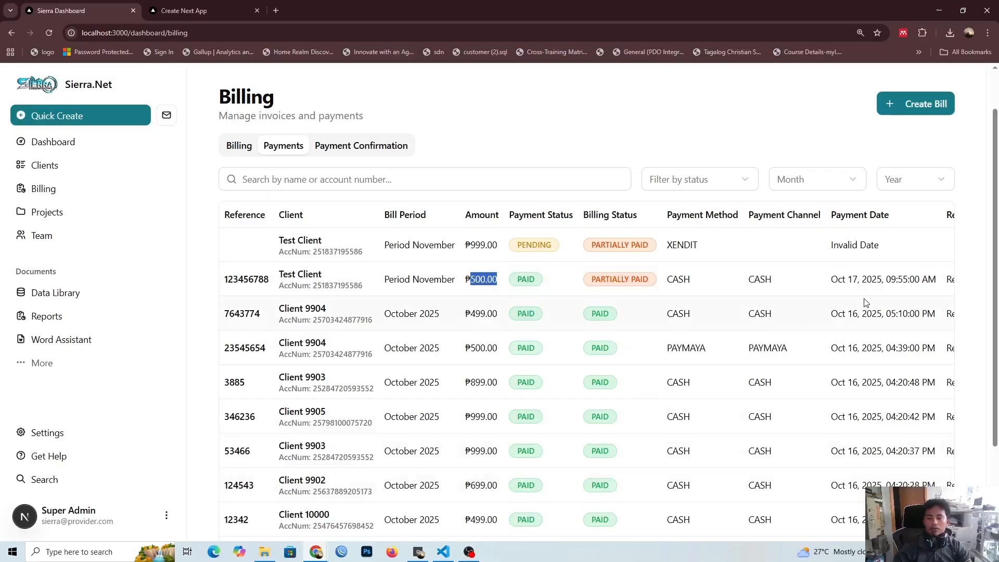
# Step: Examine the remaining payment list columns, including who recorded each payment, and the actions offered for the Test Client's cash payment
pyautogui.scroll(-3, 698, 513)
pyautogui.moveTo(674, 458); pyautogui.dragTo(791, 458)
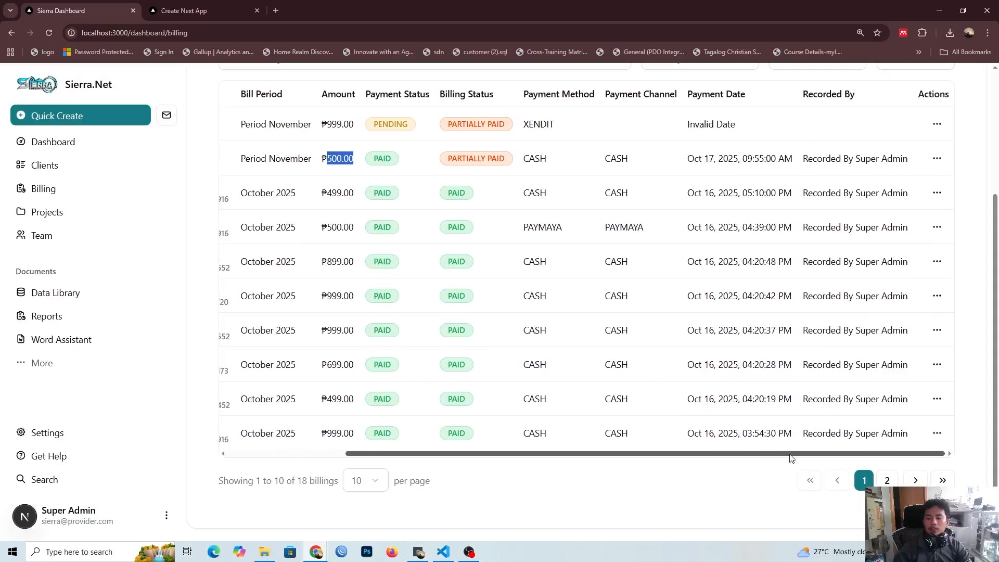
pyautogui.scroll(2, 823, 395)
pyautogui.scroll(1, 823, 396)
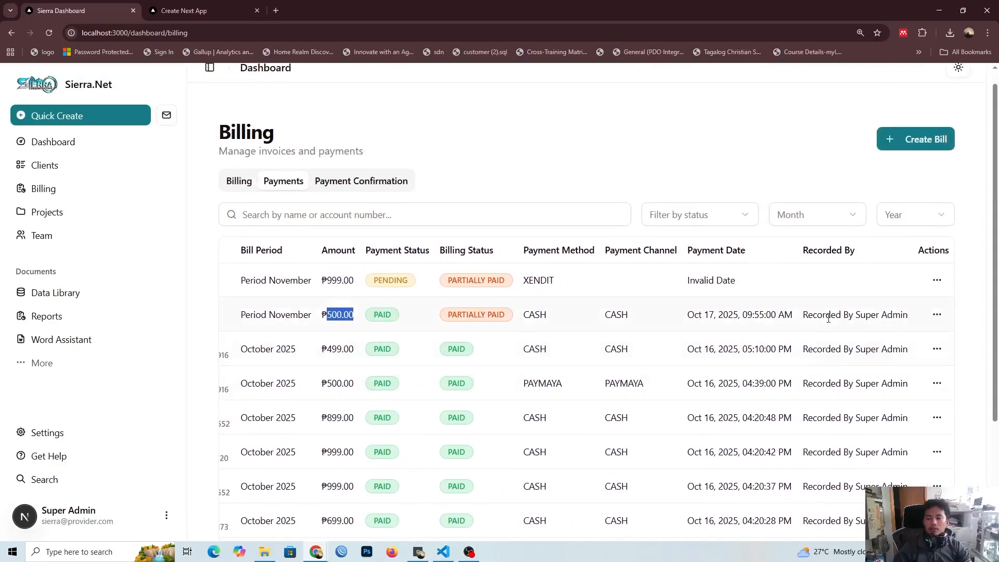
pyautogui.click(940, 318)
pyautogui.click(588, 421)
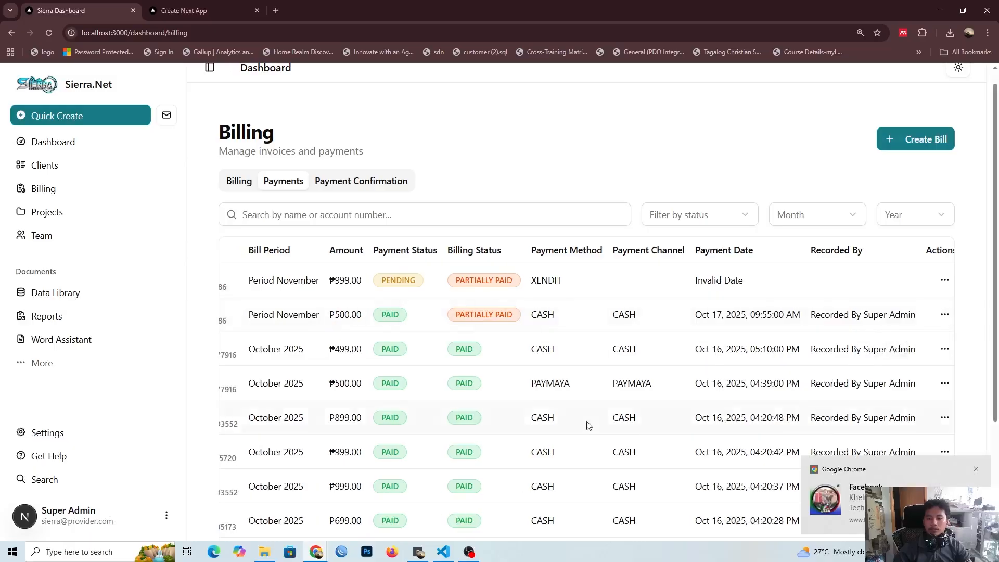
pyautogui.scroll(-3, 587, 420)
pyautogui.moveTo(555, 454); pyautogui.dragTo(373, 459)
pyautogui.scroll(3, 373, 462)
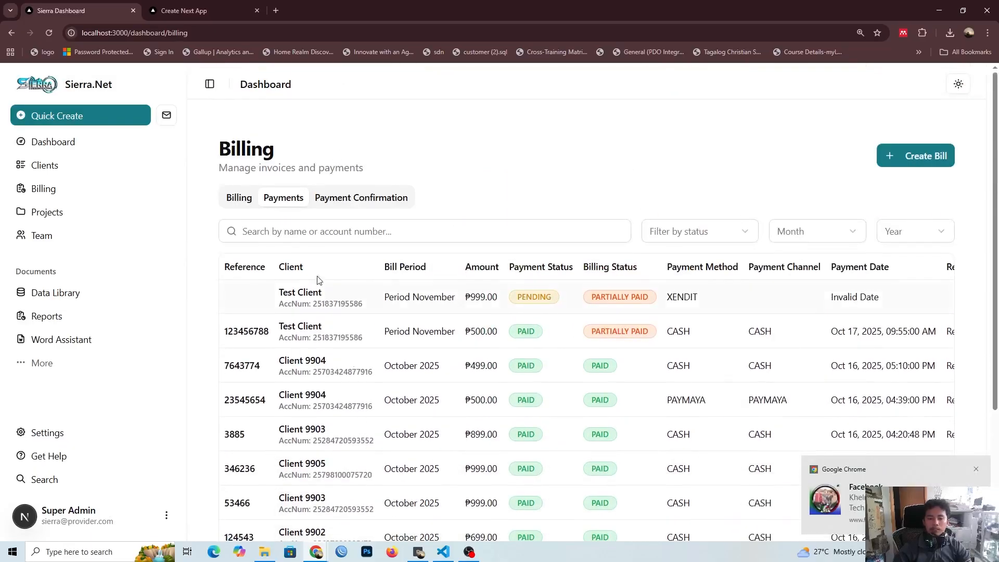
# Step: Open the Confirm Payment form for the Test Client's November bill and enter 325347547 as the reference number
pyautogui.click(242, 201)
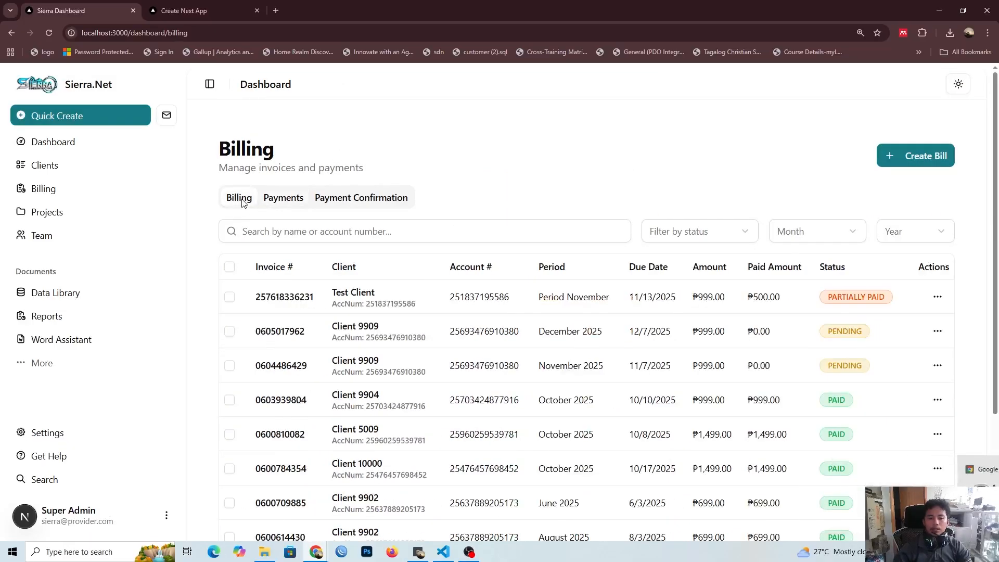
pyautogui.click(283, 197)
pyautogui.click(243, 198)
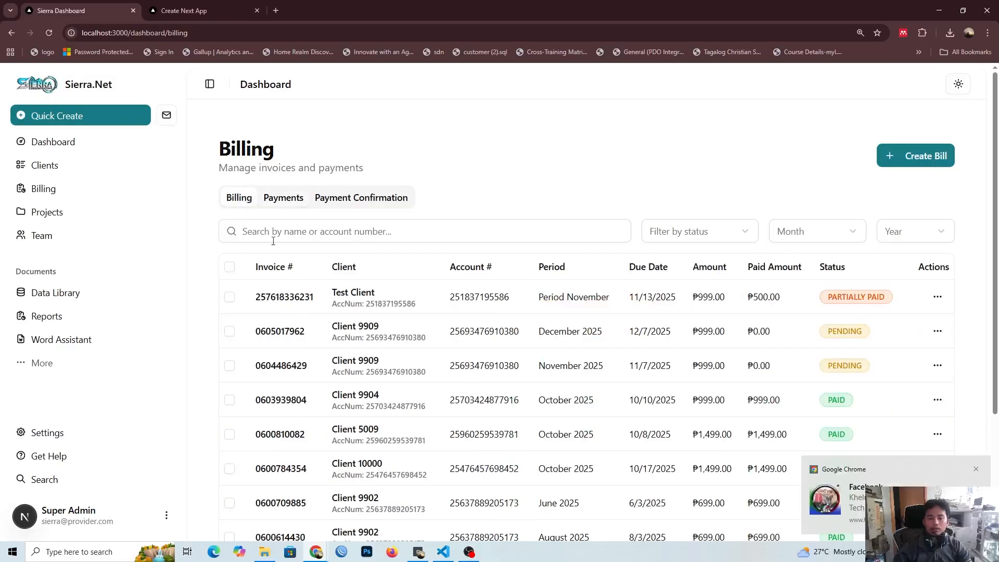
pyautogui.click(937, 297)
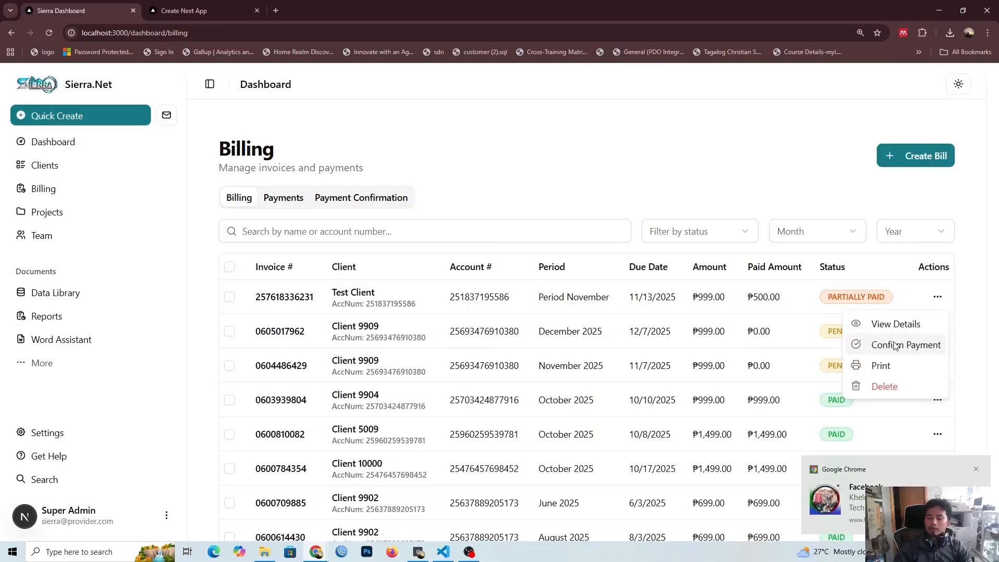
pyautogui.click(895, 346)
pyautogui.click(825, 239)
pyautogui.click(876, 367)
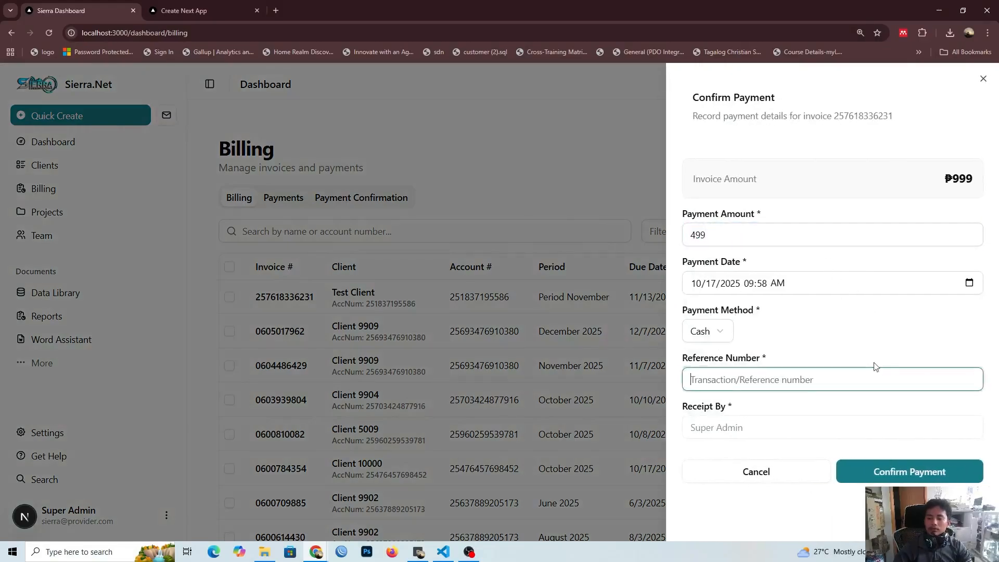
pyautogui.write('325347547')
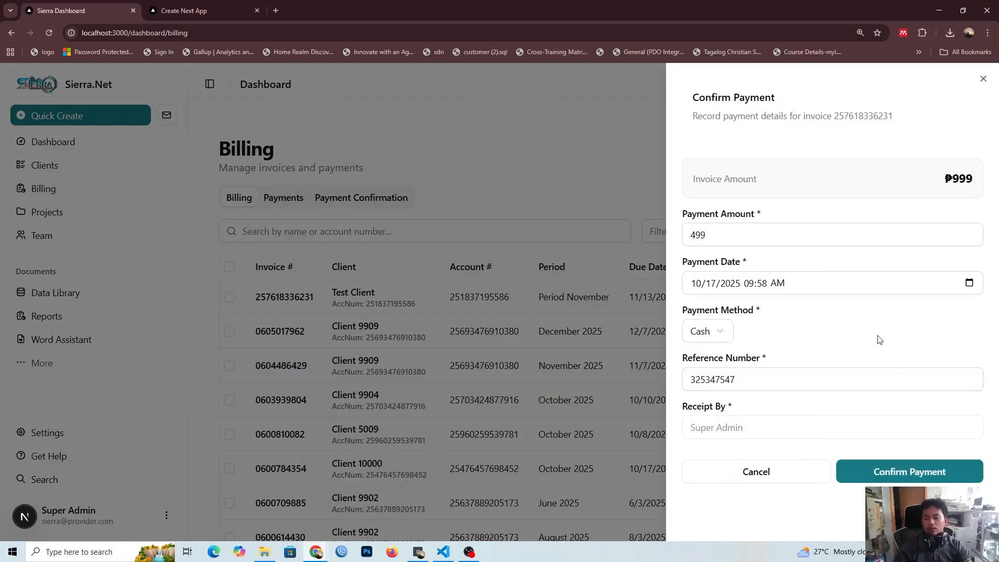
# Step: Set the payment method to GCash and confirm the Test Client's payment
pyautogui.click(976, 469)
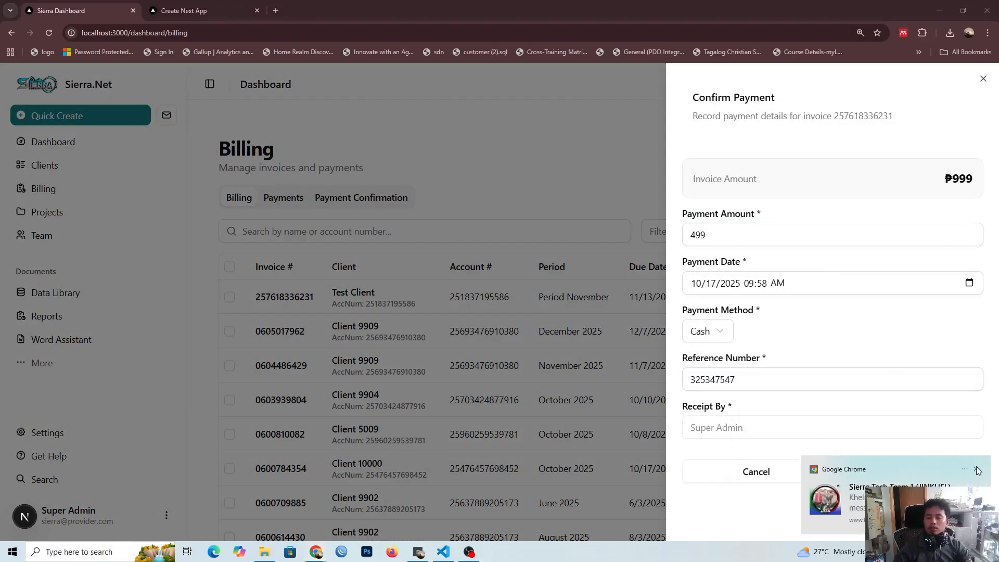
pyautogui.click(718, 331)
pyautogui.click(706, 419)
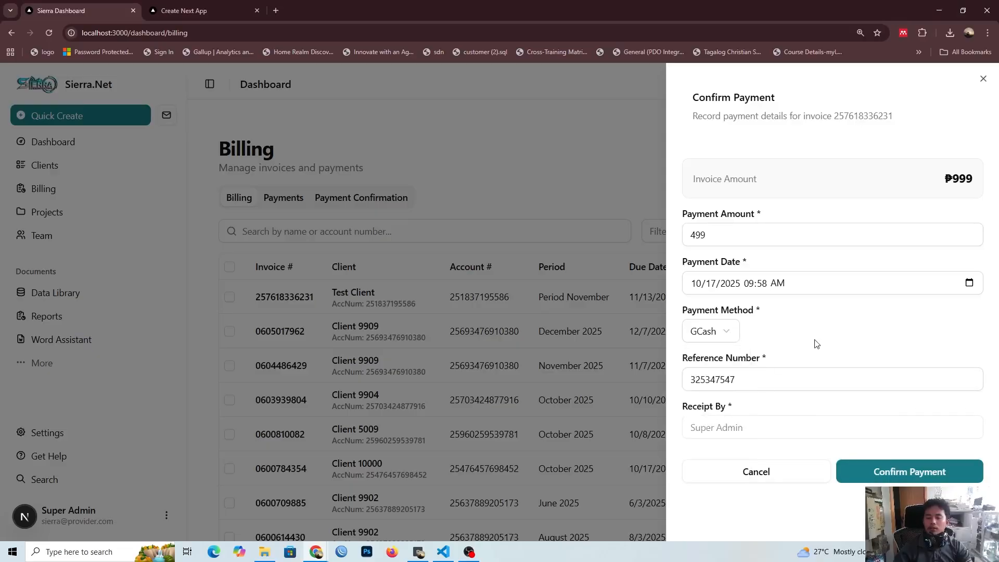
pyautogui.click(865, 471)
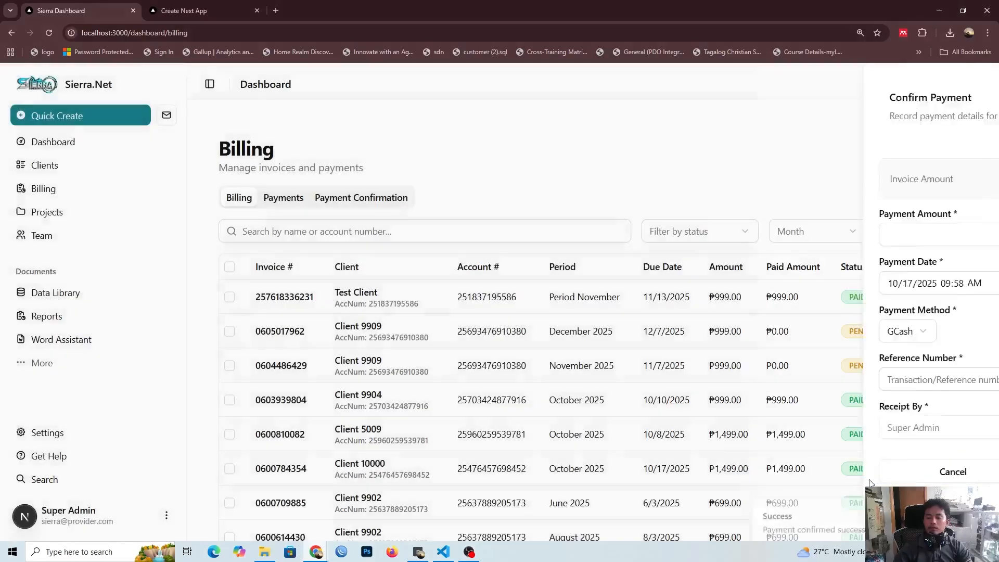
# Step: Check the Test Client bill's paid amount and its entries in the recorded payments, and return to the bill list
pyautogui.doubleClick(775, 295)
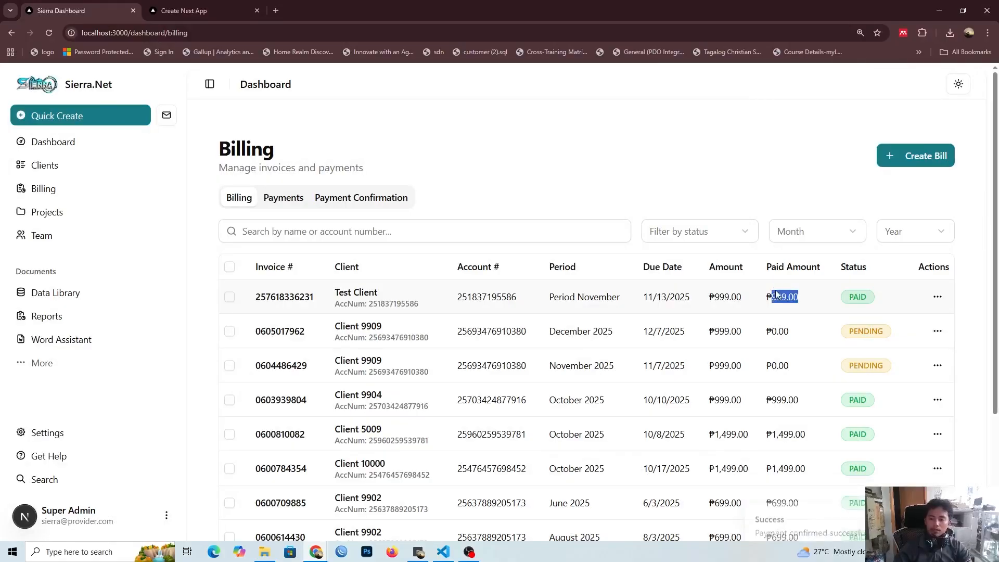
pyautogui.click(776, 295)
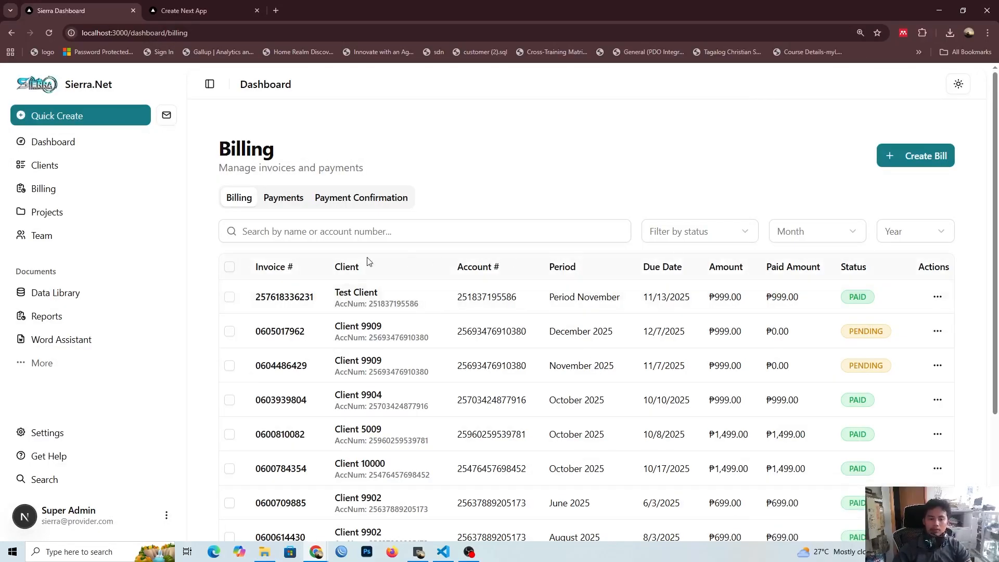
pyautogui.click(293, 205)
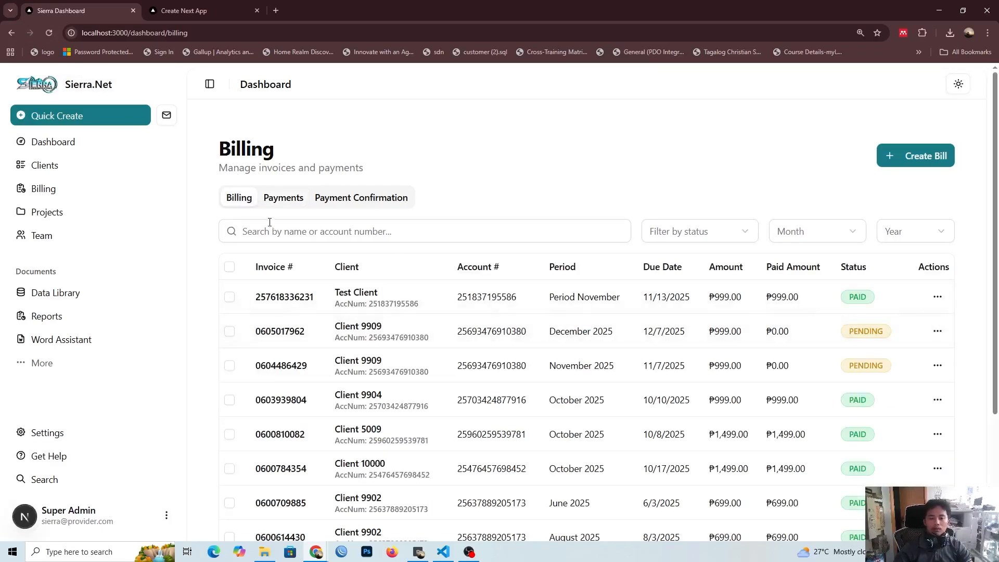
pyautogui.click(272, 203)
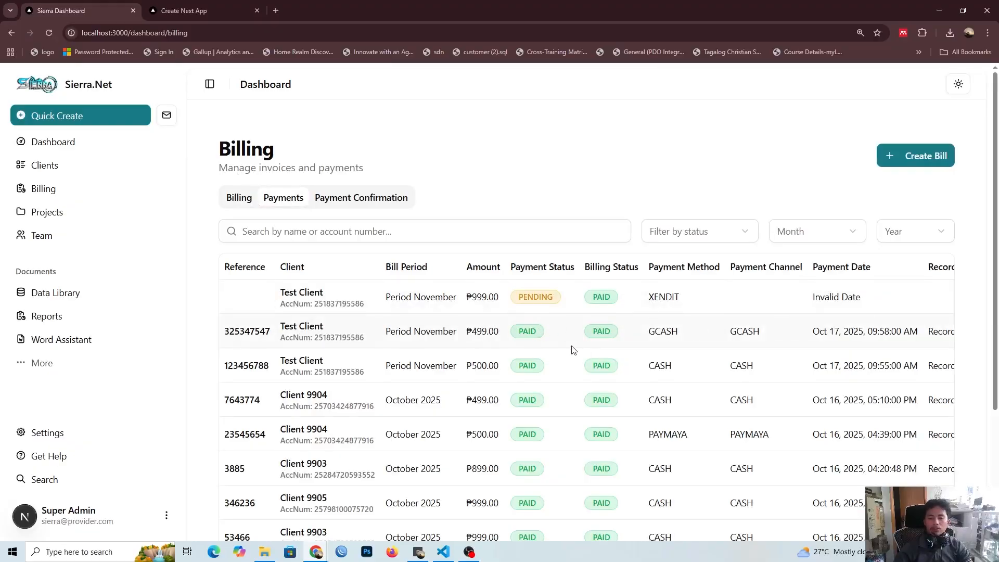
pyautogui.scroll(-1, 573, 350)
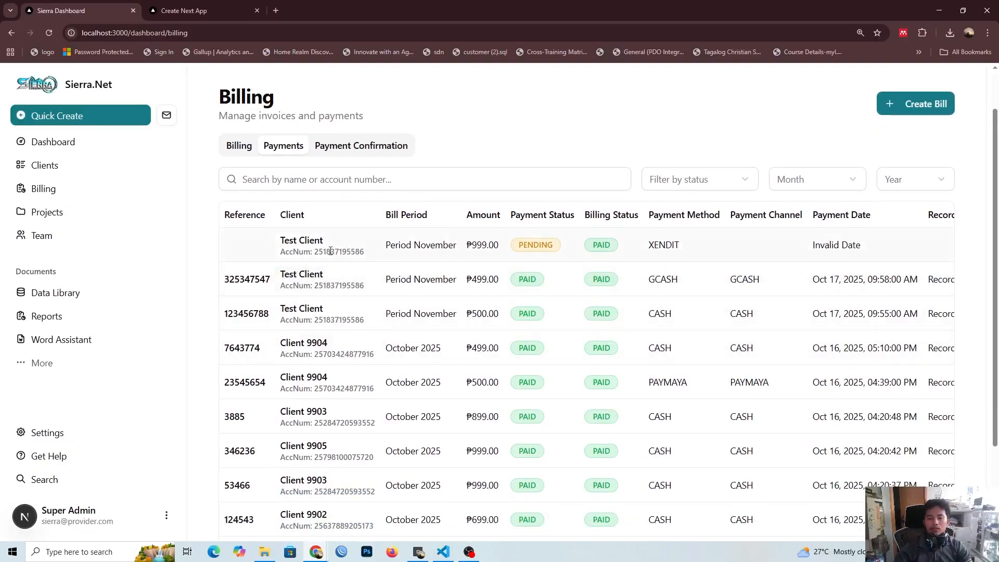
pyautogui.scroll(1, 331, 251)
pyautogui.click(327, 203)
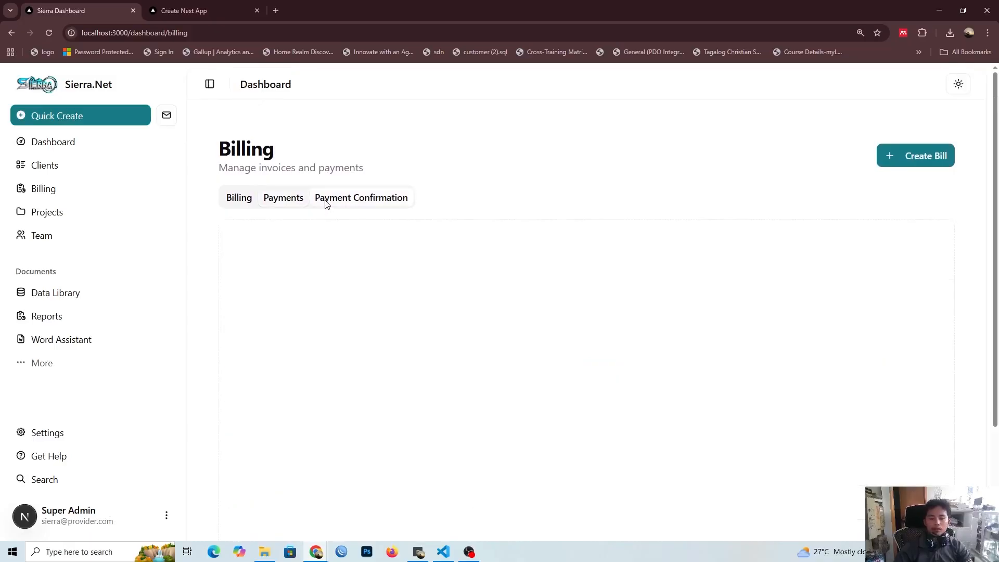
pyautogui.scroll(-1, 312, 244)
pyautogui.click(243, 147)
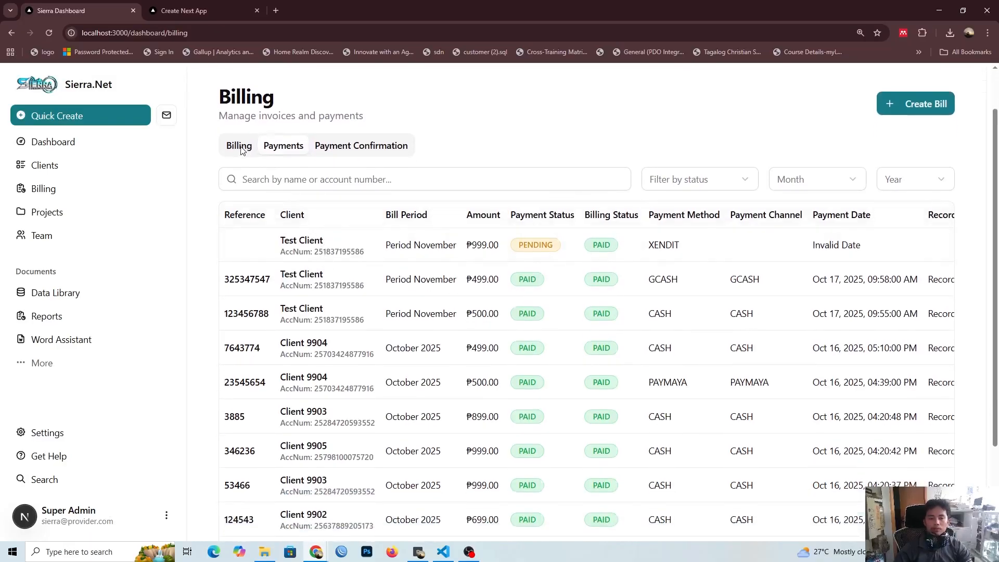
pyautogui.scroll(1, 566, 281)
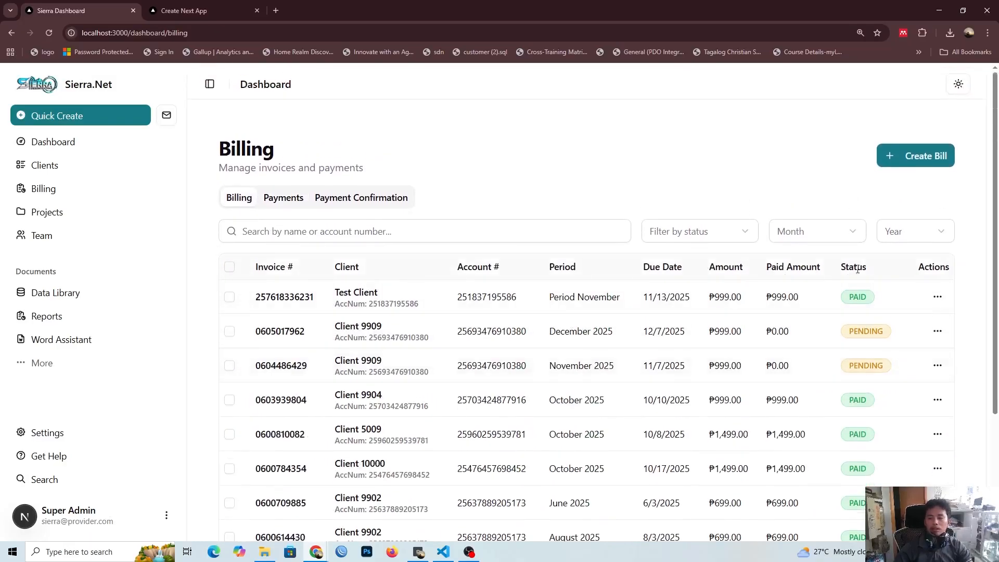
# Step: View the billing details of the Test Client's November bill and close them
pyautogui.click(938, 297)
pyautogui.click(906, 324)
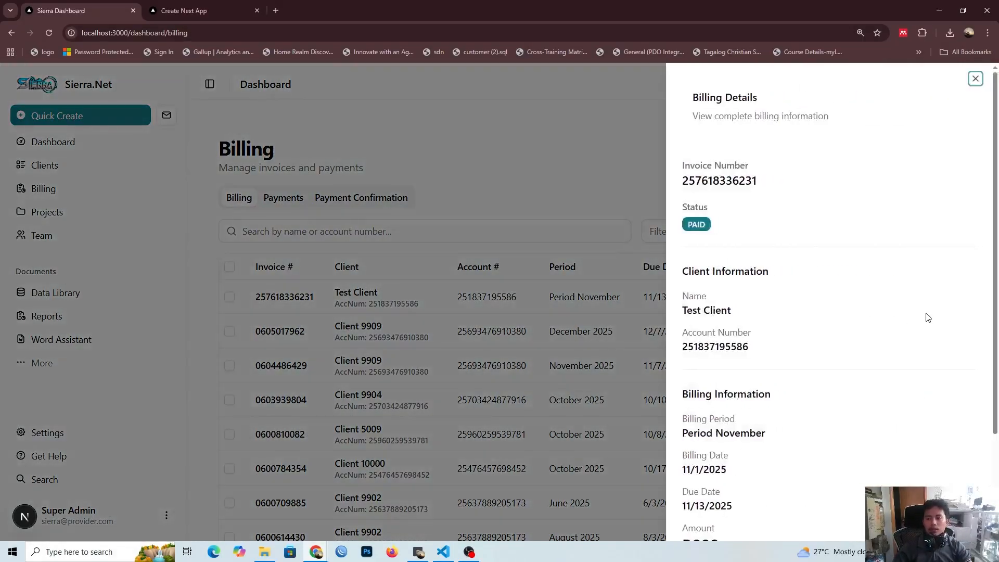
pyautogui.scroll(-3, 926, 315)
pyautogui.scroll(2, 921, 330)
pyautogui.click(438, 193)
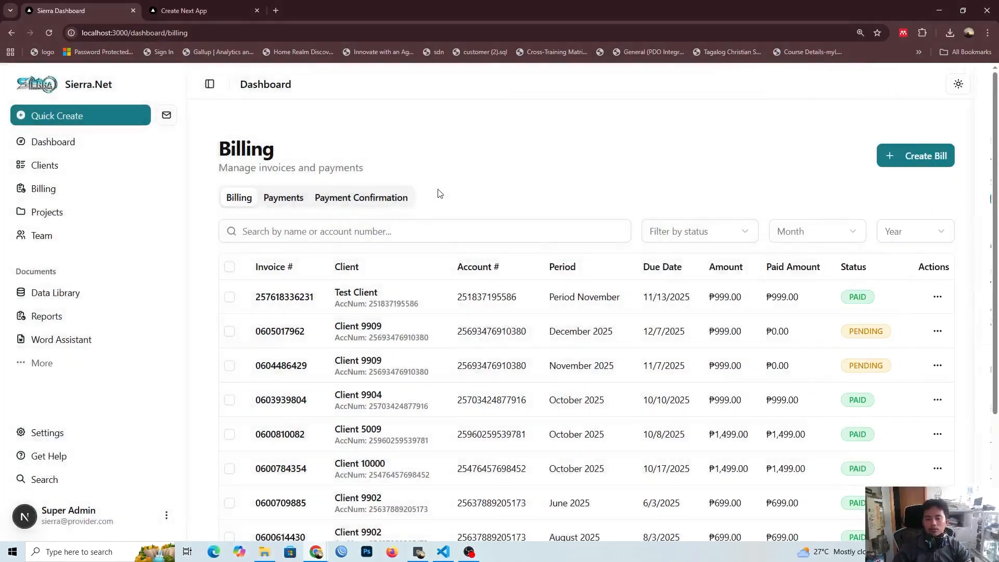
# Step: Create a new bill for Test Client for December 2025 with a discount of 0
pyautogui.click(887, 158)
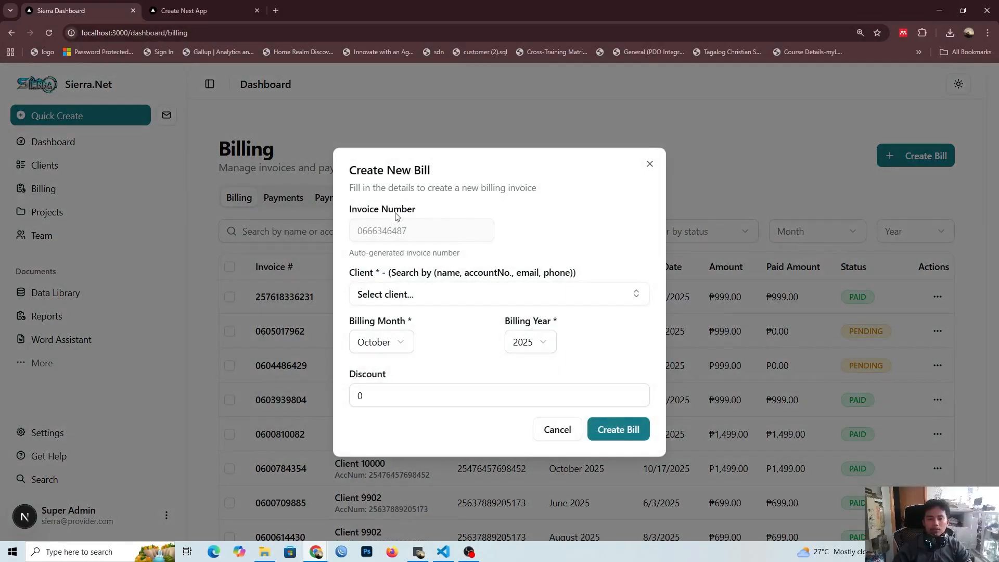
pyautogui.click(379, 292)
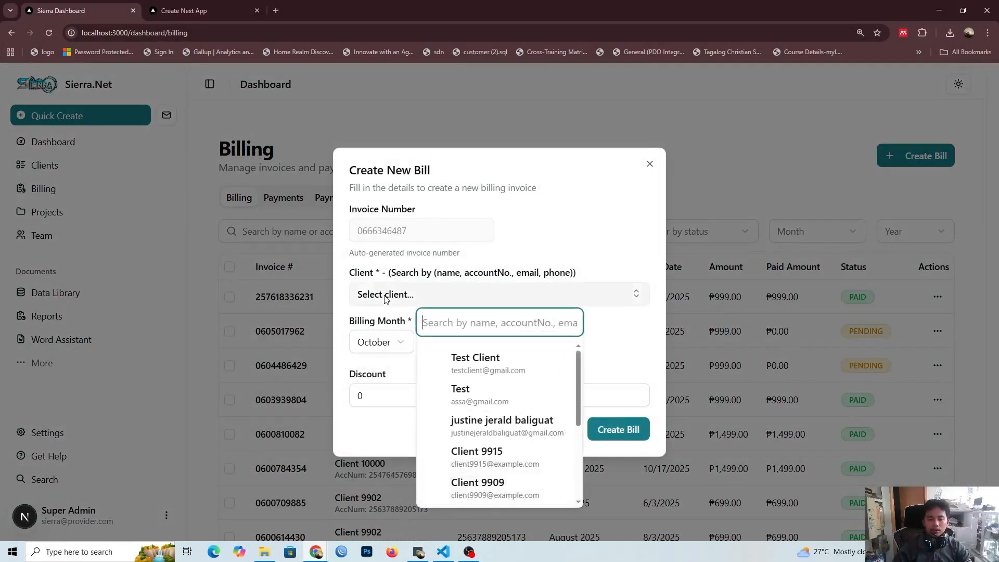
pyautogui.click(482, 371)
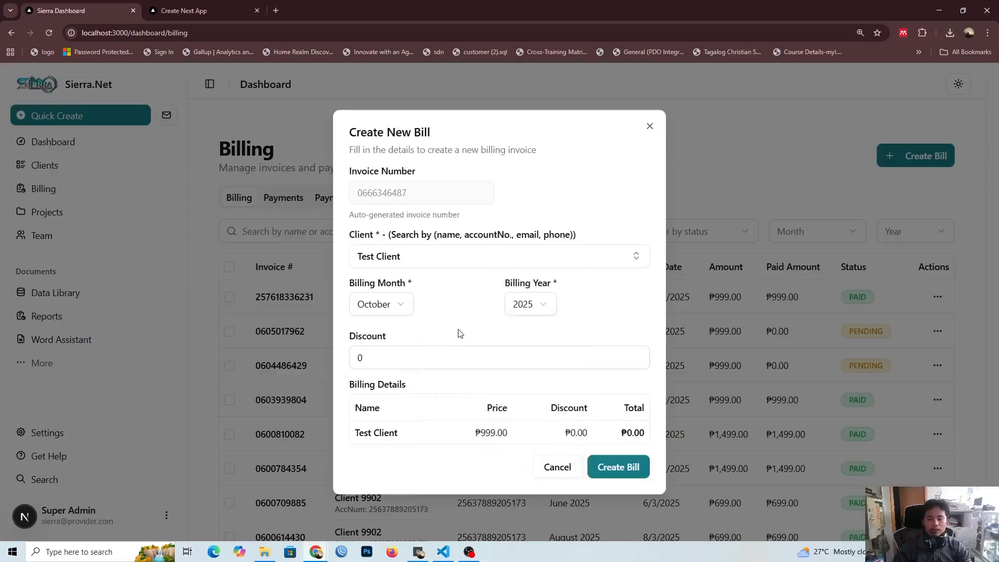
pyautogui.click(388, 305)
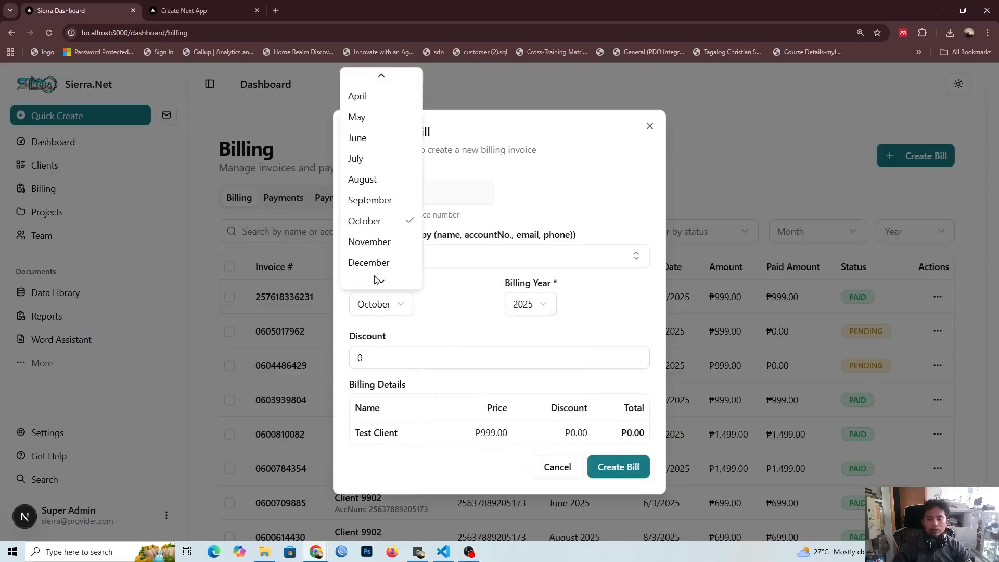
pyautogui.click(368, 277)
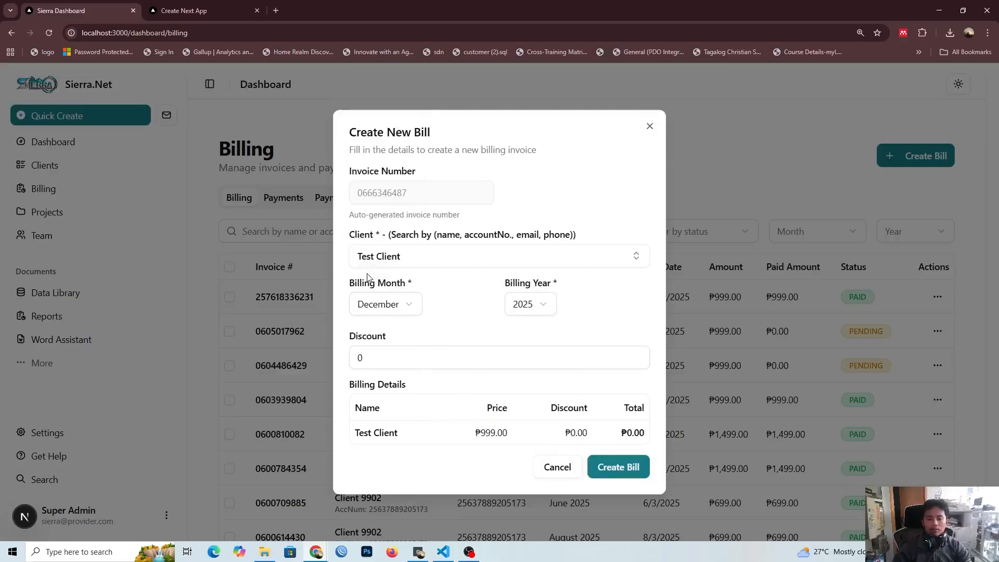
pyautogui.click(475, 354)
pyautogui.click(514, 385)
pyautogui.click(610, 468)
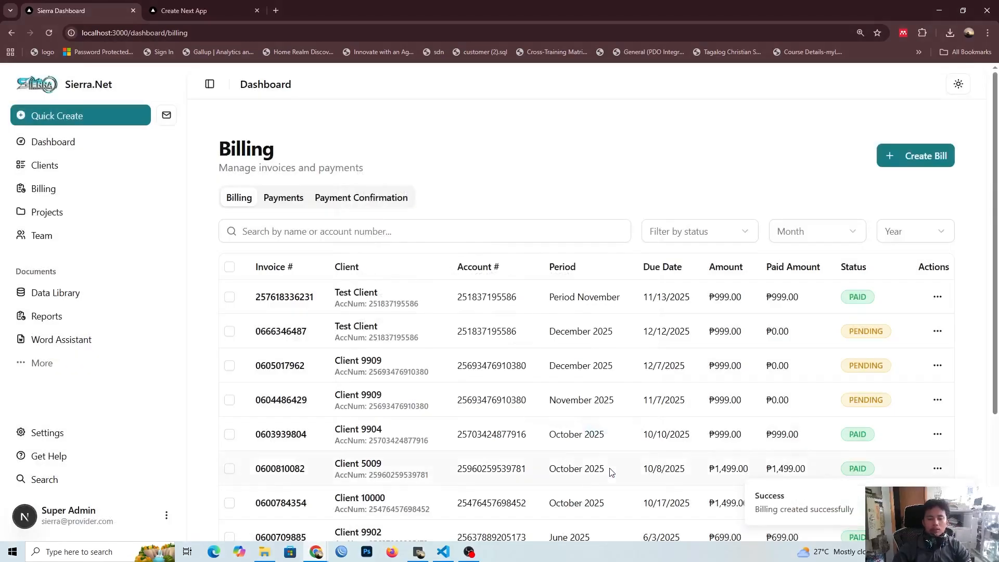
pyautogui.scroll(-1, 479, 354)
pyautogui.scroll(2, 558, 232)
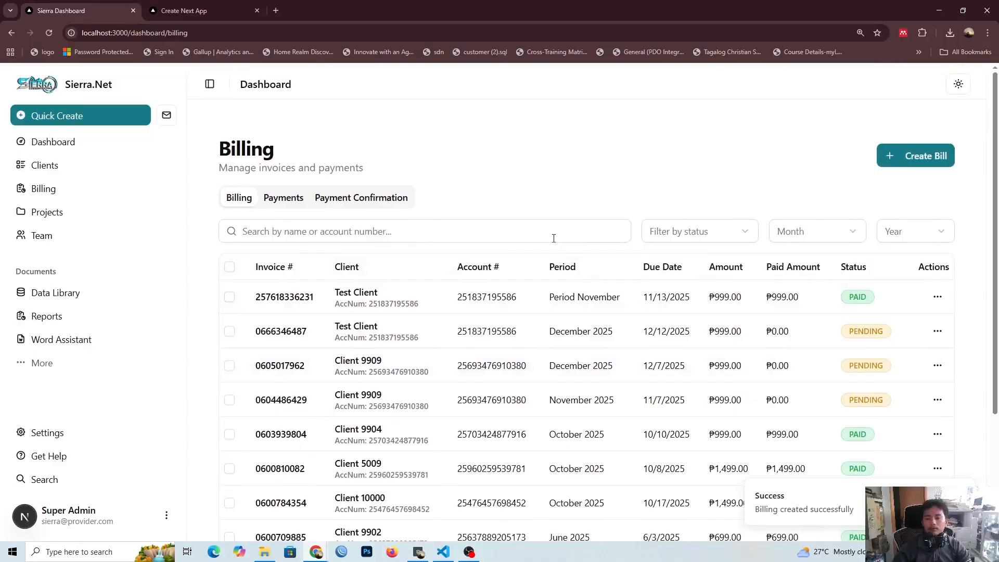
pyautogui.scroll(-1, 554, 239)
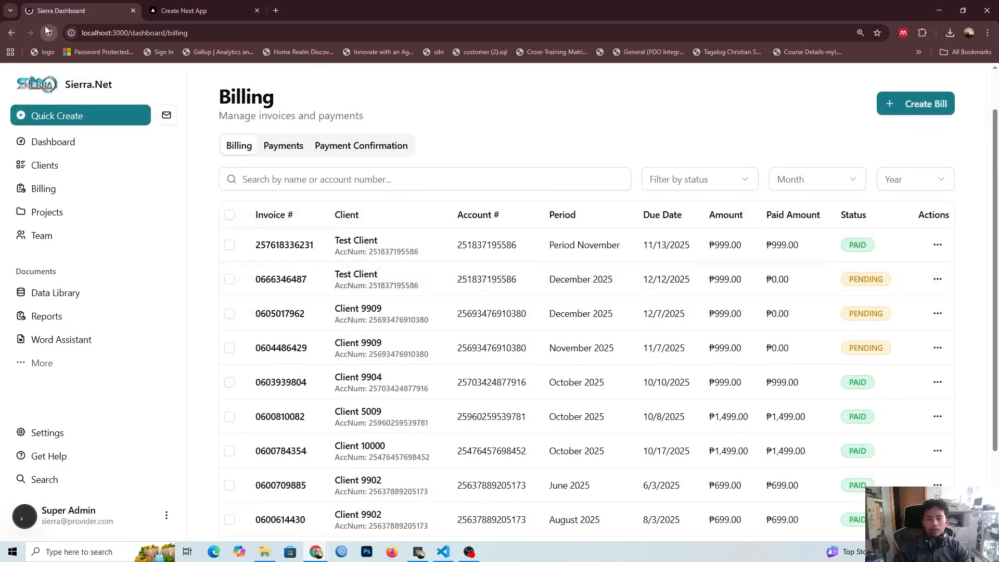
pyautogui.scroll(1, 553, 266)
pyautogui.scroll(-1, 553, 266)
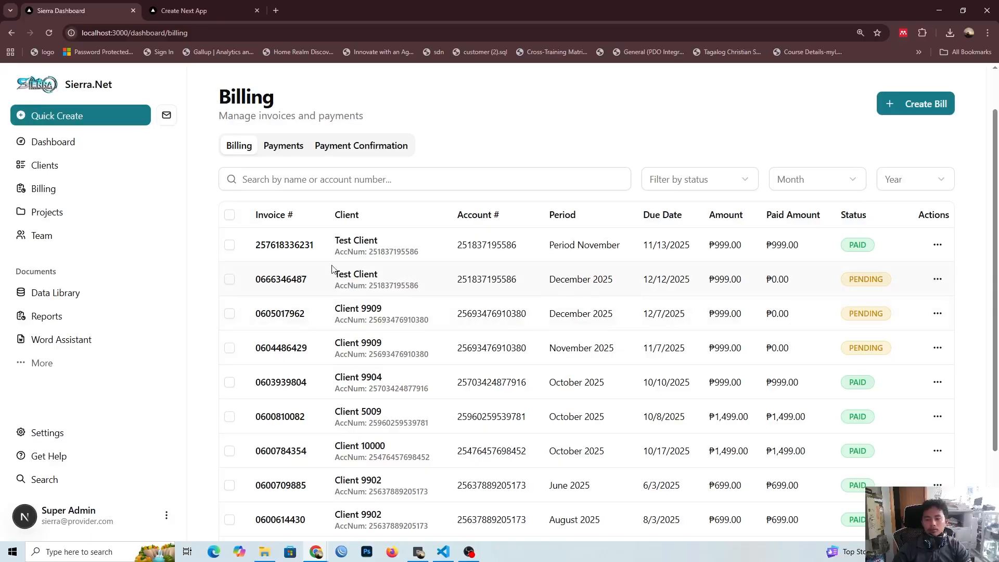
# Step: Filter the bill list by the month of November and the year 2025
pyautogui.scroll(1, 848, 311)
pyautogui.click(847, 241)
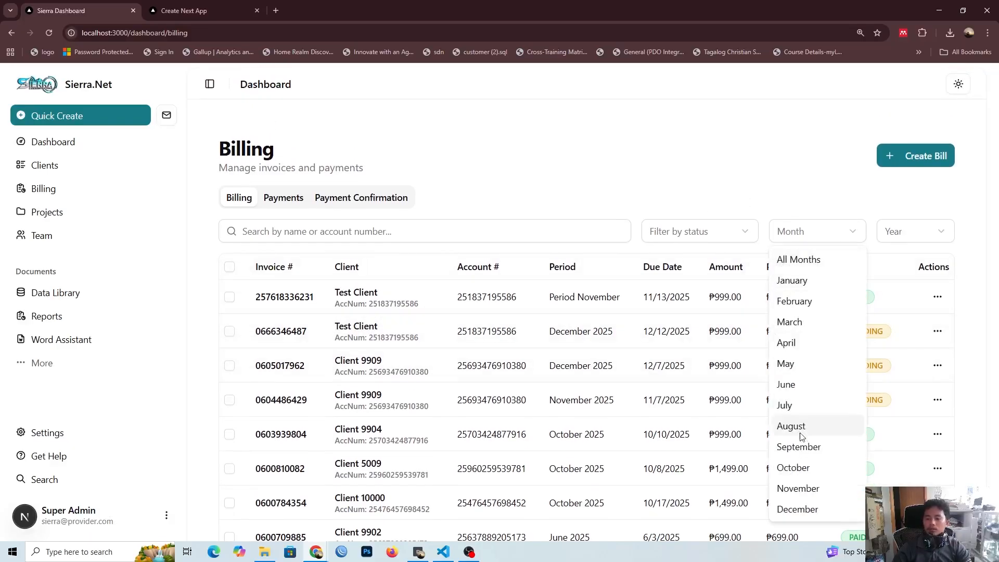
pyautogui.click(805, 488)
pyautogui.scroll(-1, 921, 208)
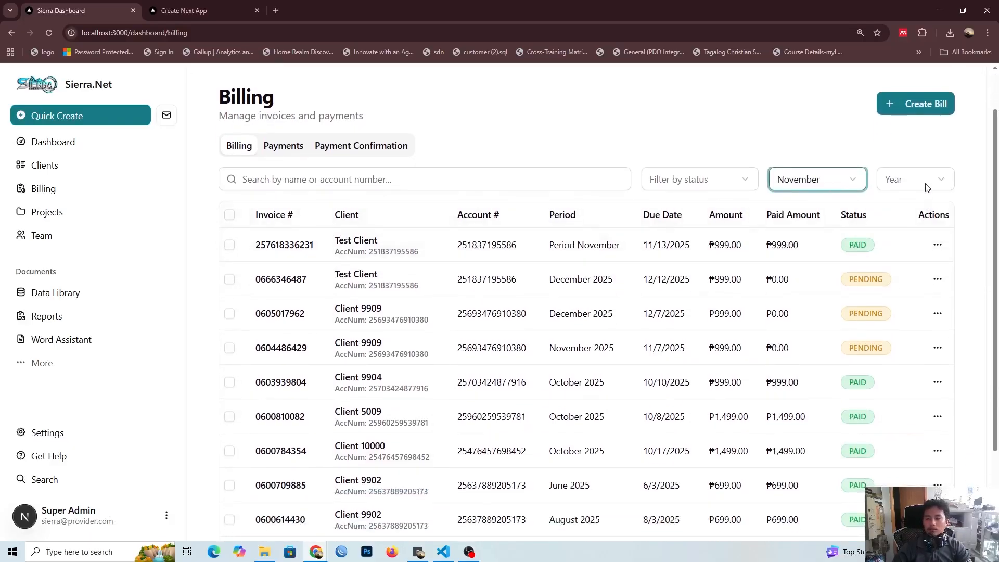
pyautogui.click(927, 187)
pyautogui.click(895, 247)
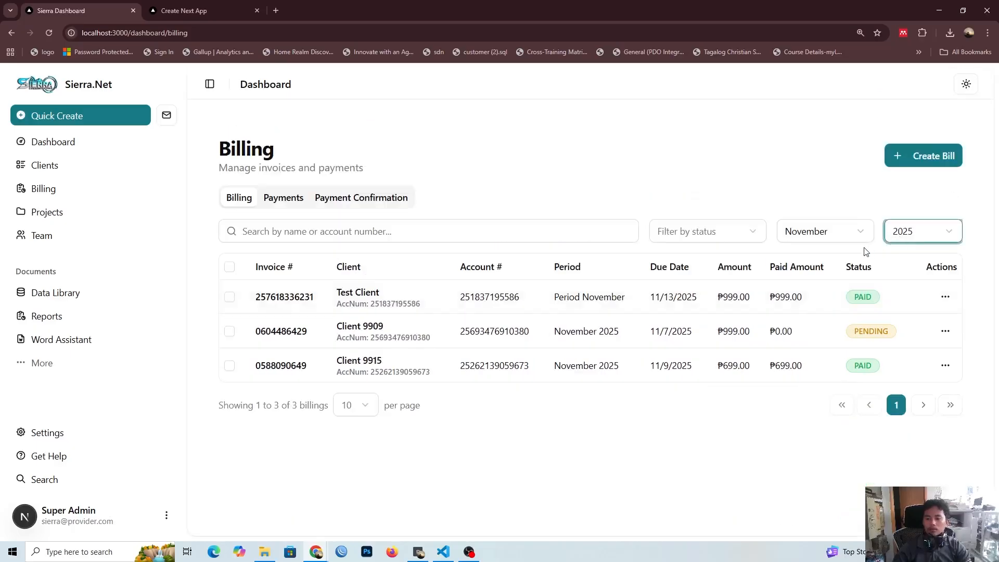
# Step: Change the month filter to December to view that month's bills, and reset it to all months
pyautogui.click(799, 238)
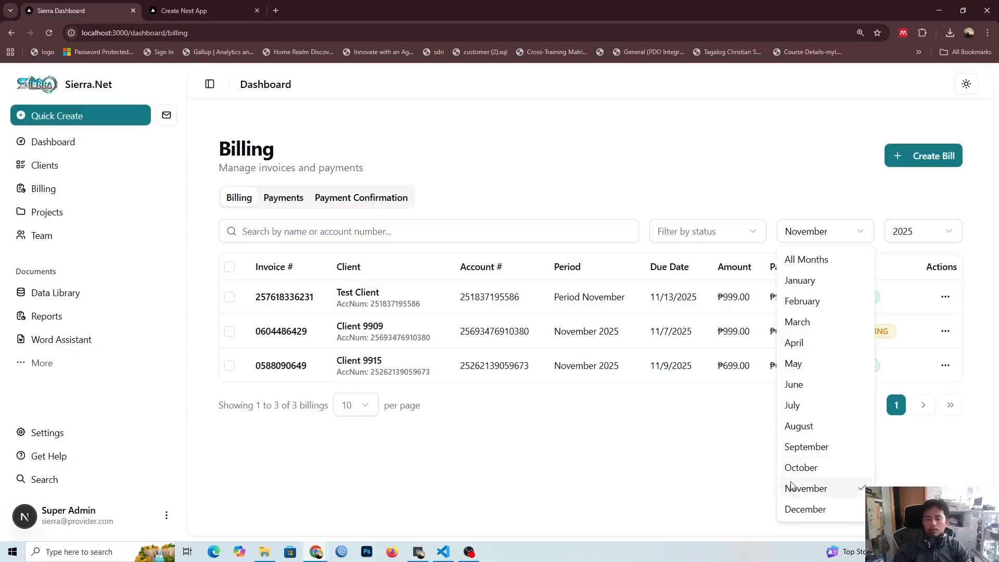
pyautogui.click(796, 509)
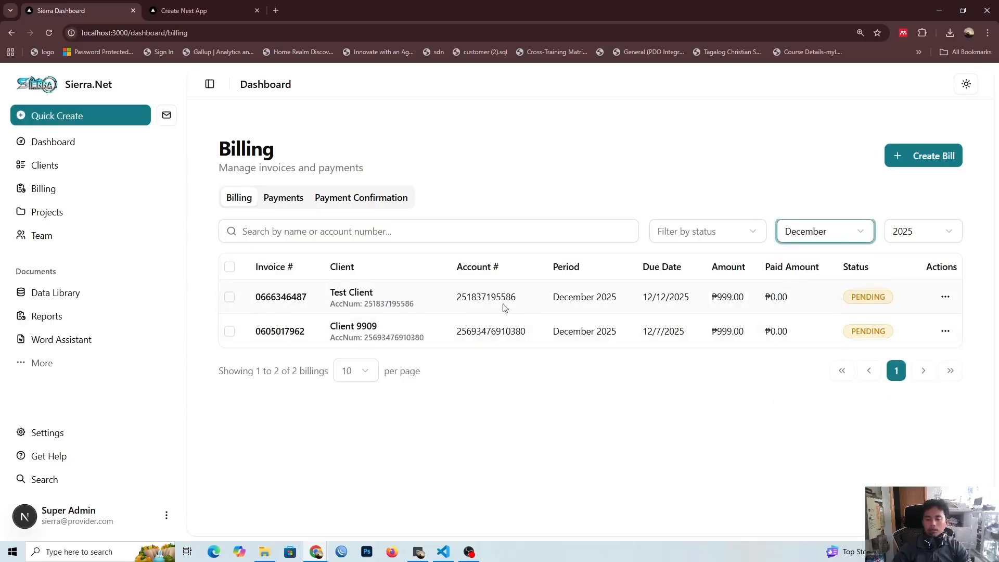
pyautogui.click(822, 233)
pyautogui.click(819, 259)
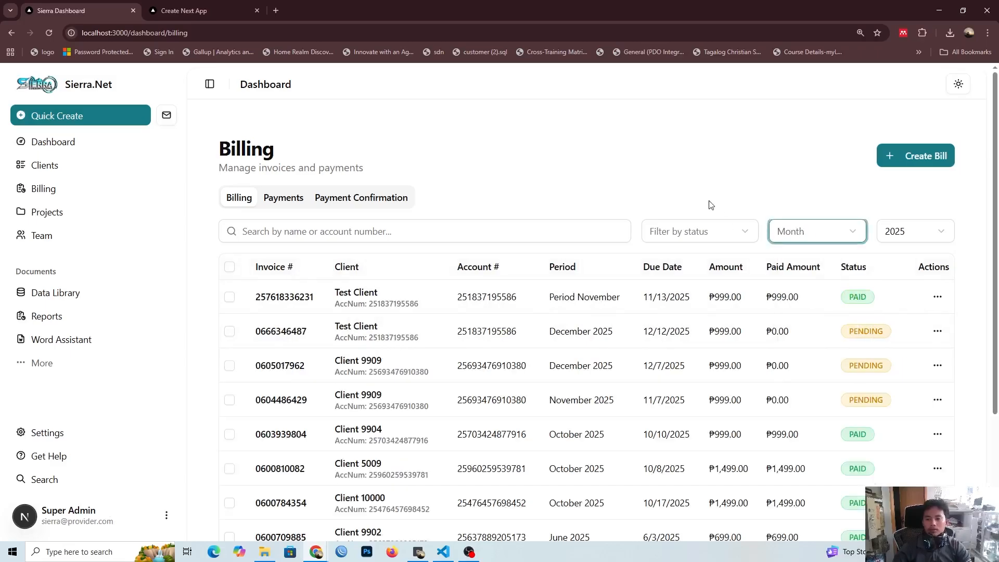
# Step: Filter the bills by PAID, PENDING, PARTIALLY_PAID, OVERDUE and CANCELLED status in turn, and reset the filter to all statuses
pyautogui.click(689, 237)
pyautogui.click(685, 300)
pyautogui.click(684, 232)
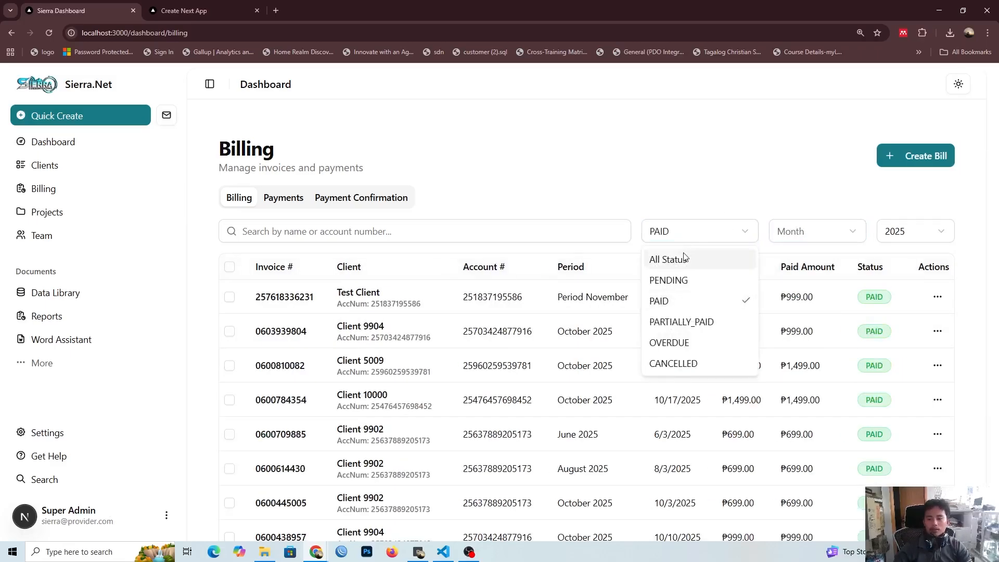
pyautogui.click(685, 280)
pyautogui.click(687, 231)
pyautogui.click(684, 318)
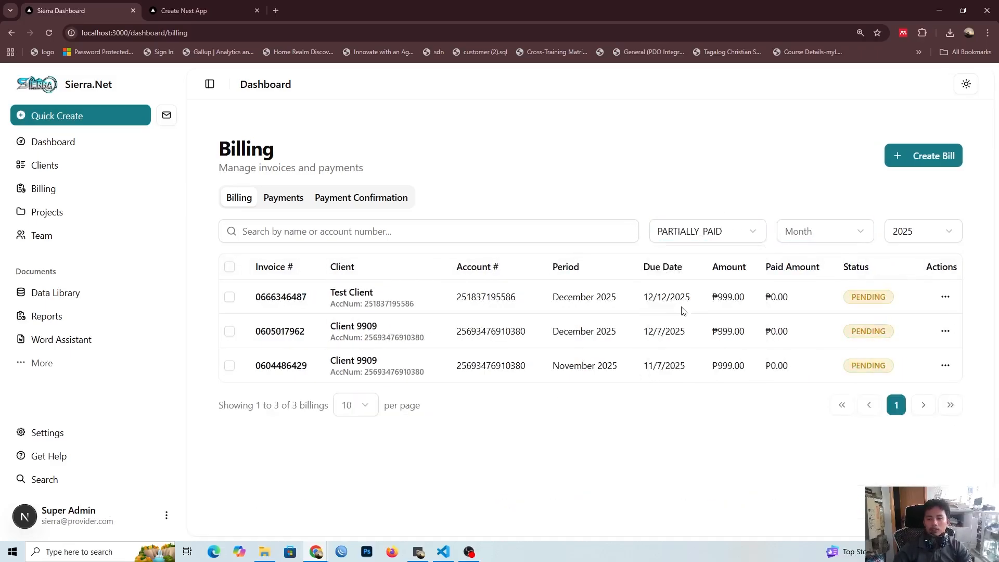
pyautogui.click(687, 232)
pyautogui.click(681, 343)
pyautogui.click(687, 231)
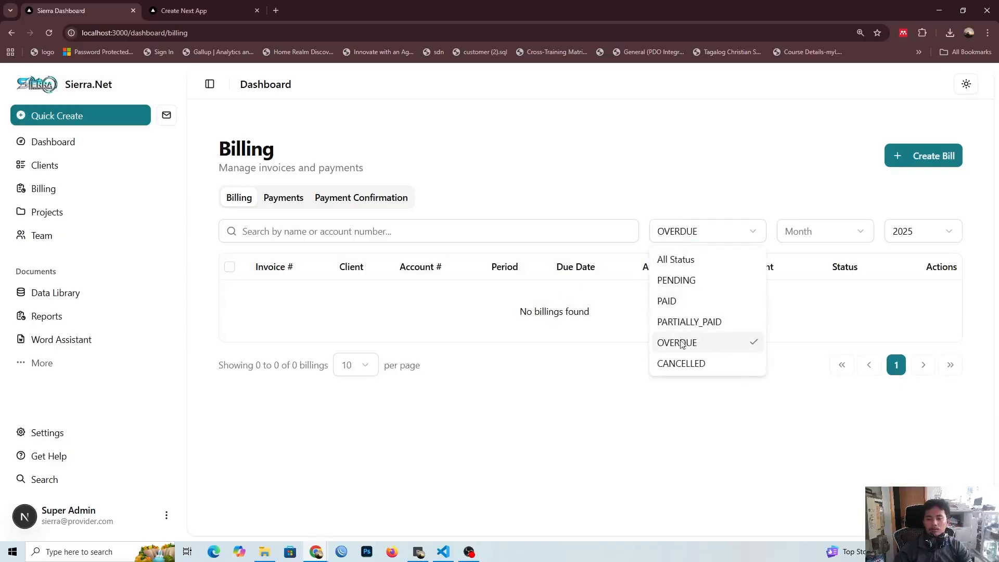
pyautogui.click(682, 363)
pyautogui.click(684, 231)
pyautogui.click(684, 264)
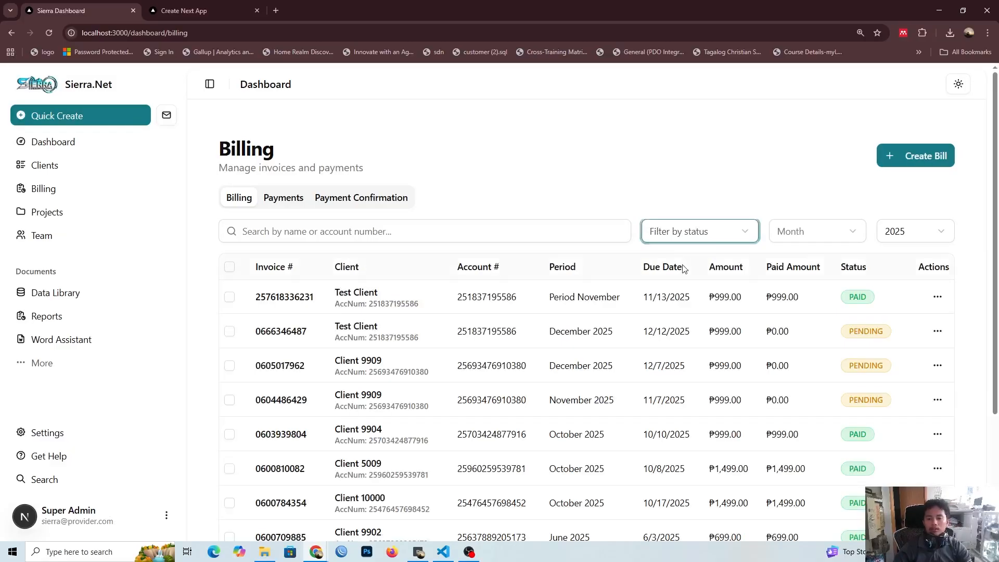
# Step: Start deleting the Test Client's November bill and cancel the deletion
pyautogui.scroll(-3, 735, 327)
pyautogui.scroll(3, 727, 316)
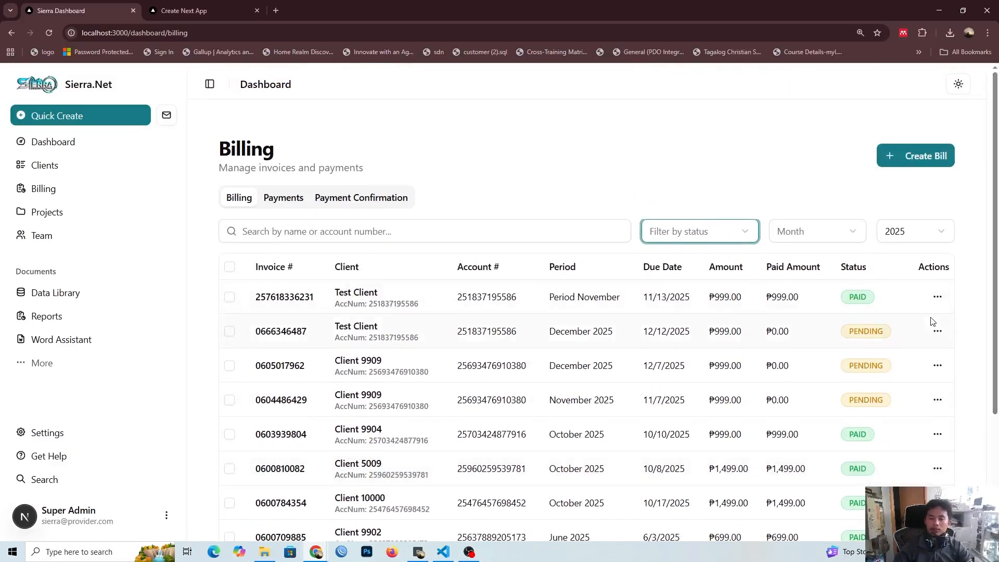
pyautogui.click(937, 296)
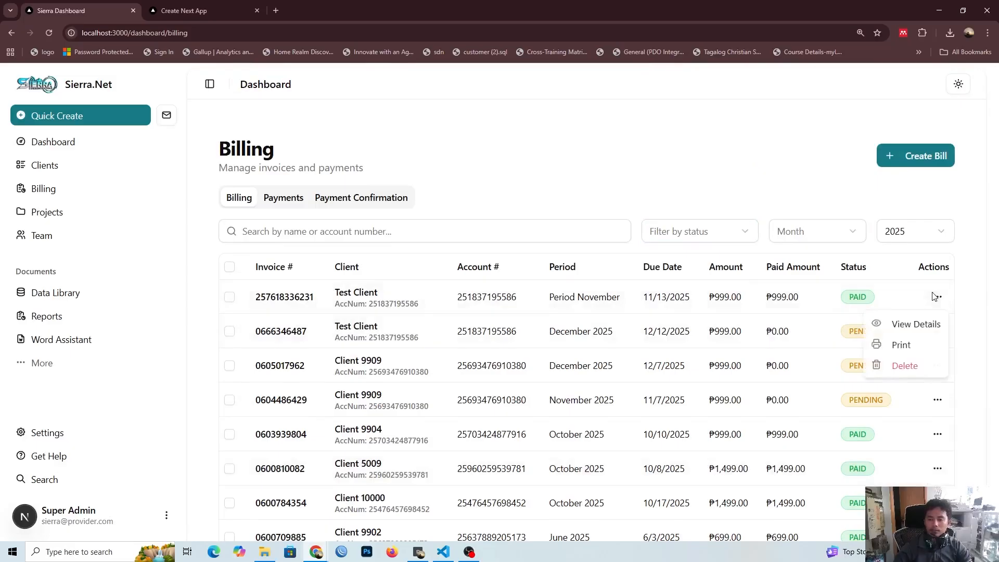
pyautogui.click(906, 366)
pyautogui.click(583, 99)
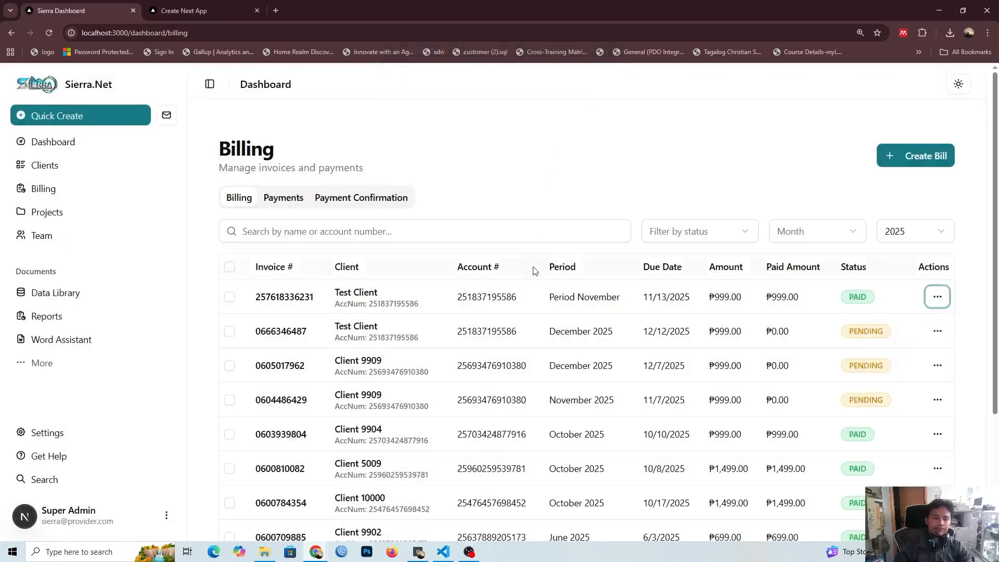
# Step: Look through the 2025 bill list's periods, amounts and payment statuses, and return to the dashboard overview
pyautogui.scroll(-2, 535, 271)
pyautogui.scroll(2, 528, 276)
pyautogui.click(692, 152)
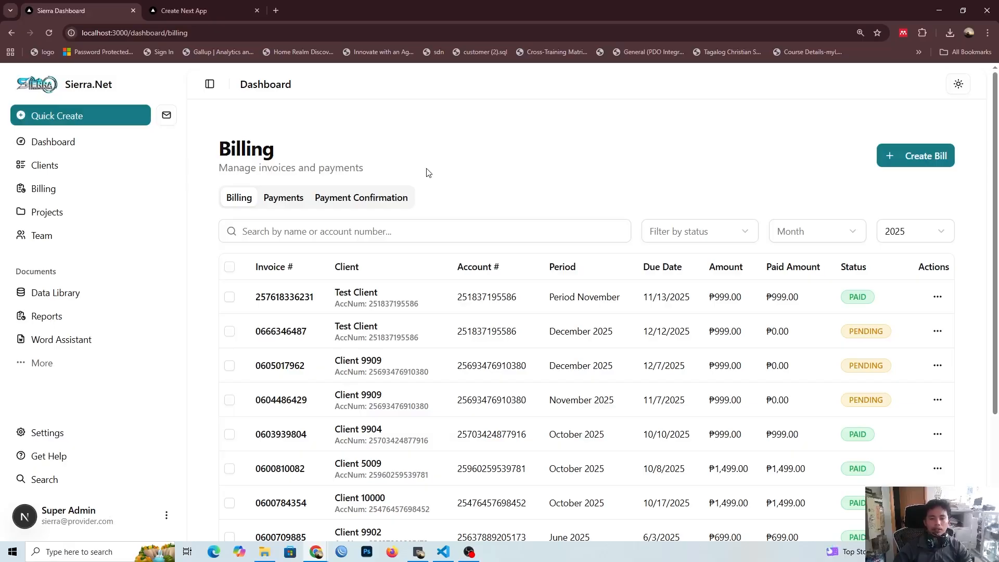
pyautogui.scroll(-1, 586, 306)
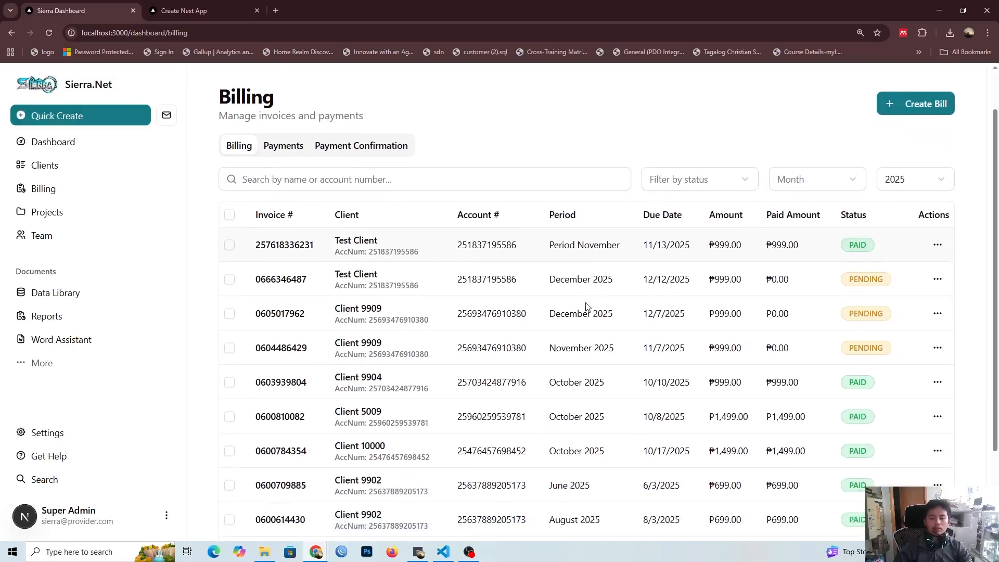
pyautogui.scroll(-2, 626, 294)
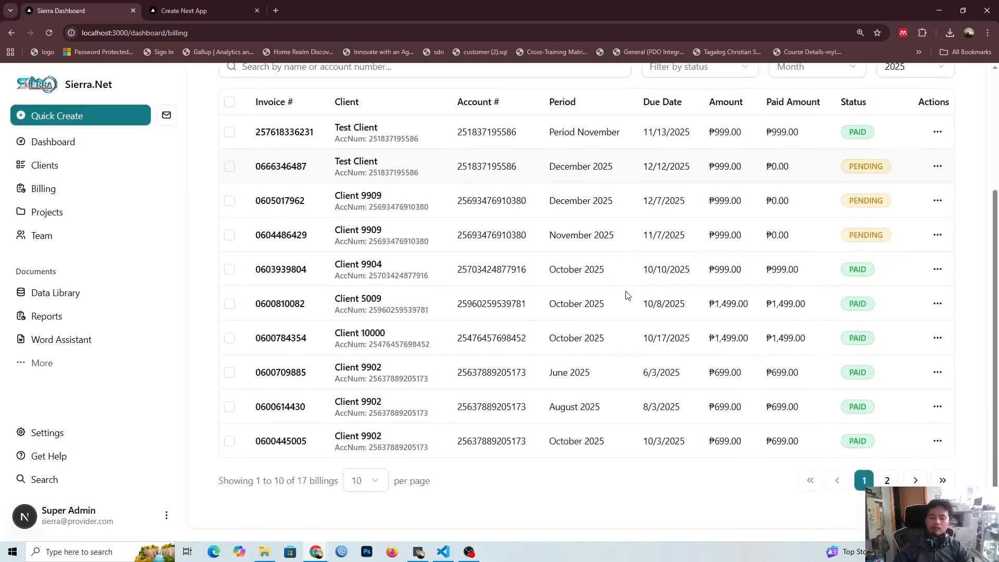
pyautogui.scroll(3, 626, 295)
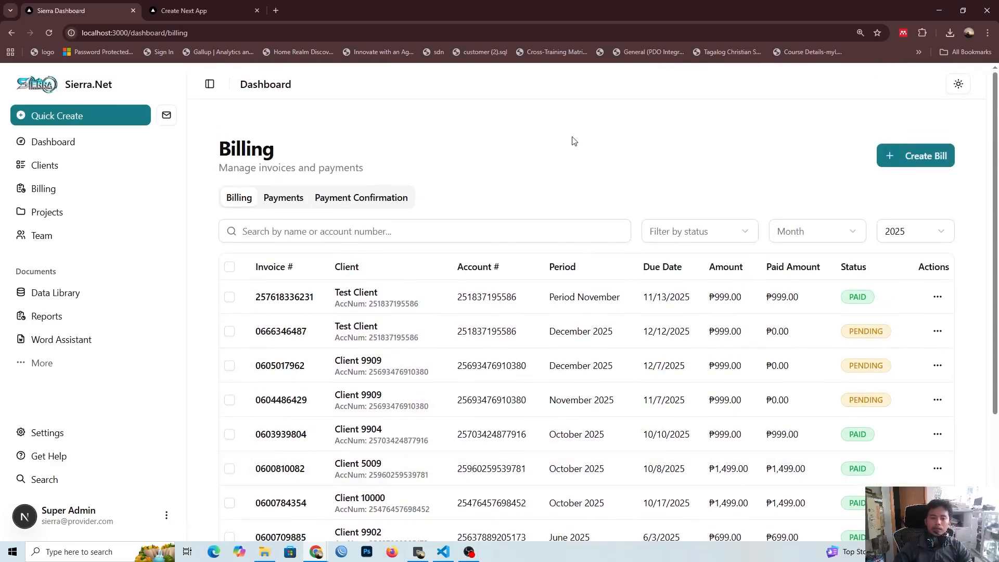
pyautogui.scroll(-3, 571, 167)
pyautogui.scroll(3, 572, 163)
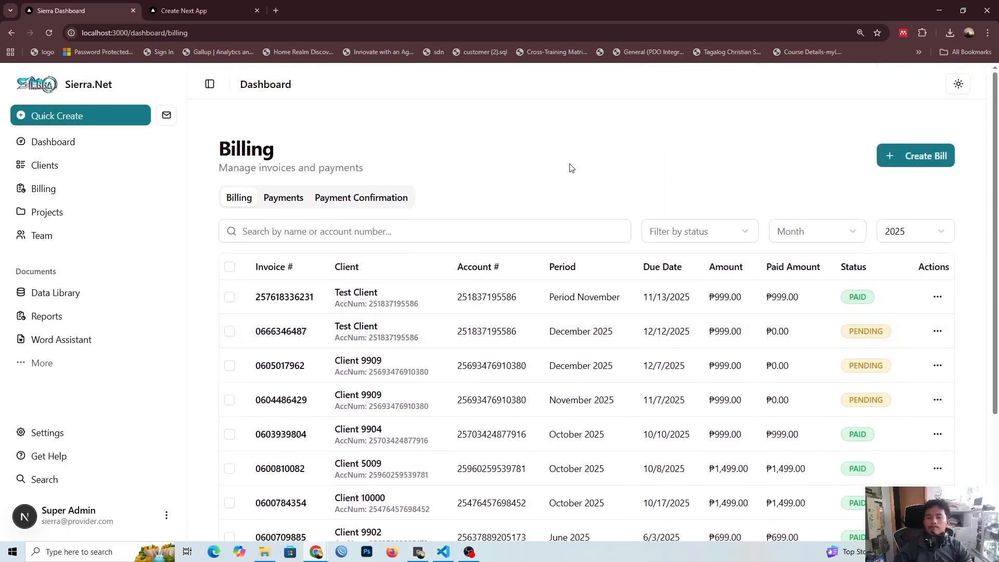
pyautogui.click(76, 142)
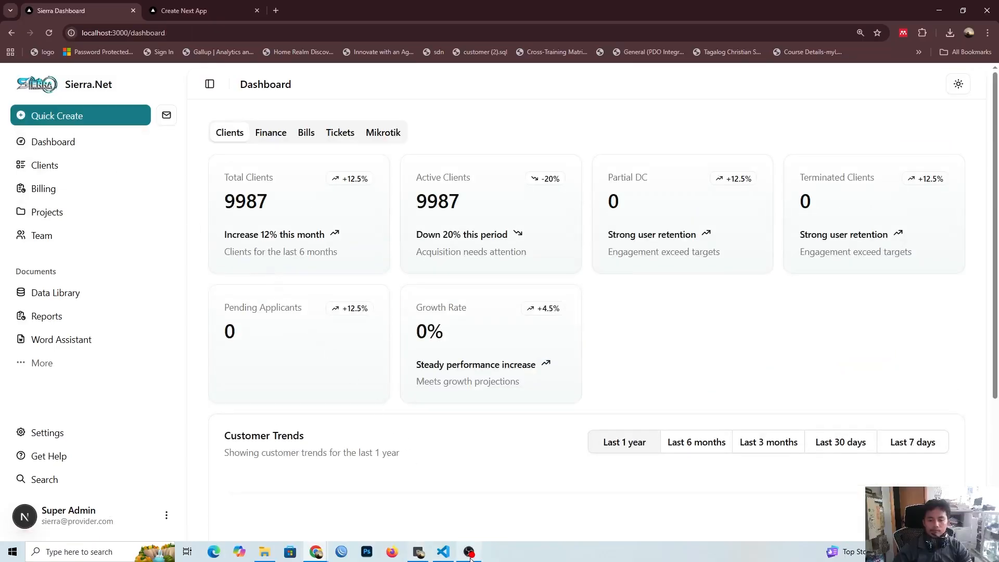